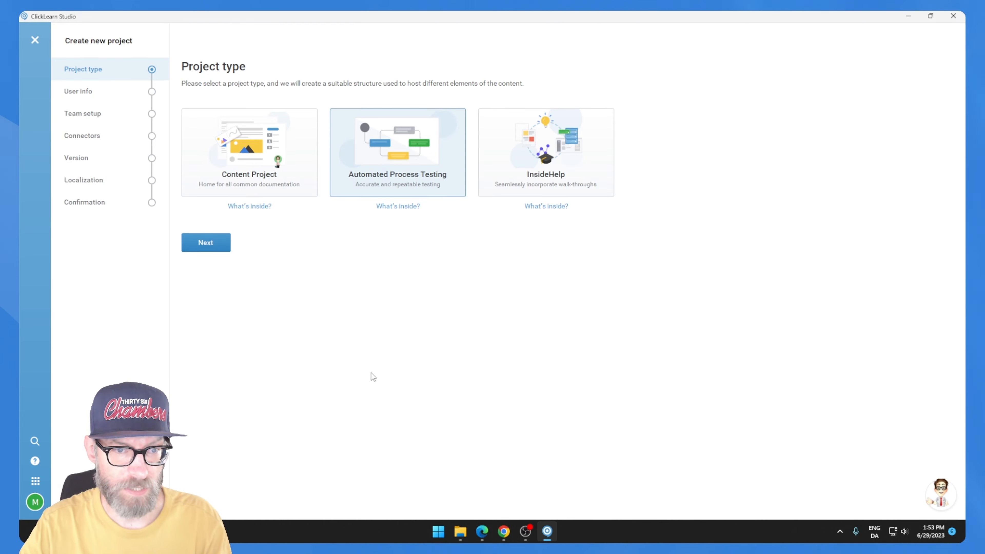
# Set up an Automated Process Testing project as Author, New to ClickLearn, with the Microsoft Dynamics 365 Finance and Operations connector.
pyautogui.click(225, 243)
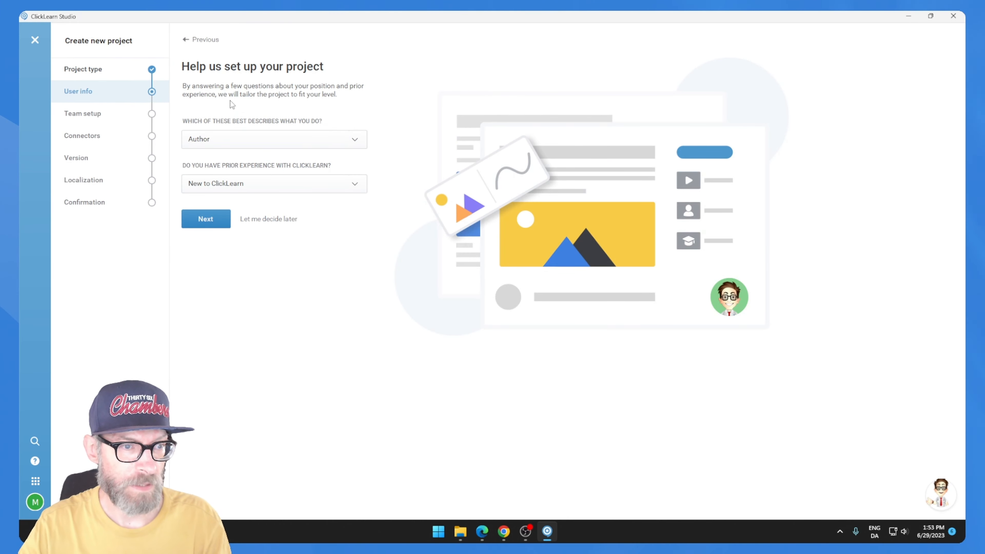
pyautogui.click(208, 219)
pyautogui.click(217, 342)
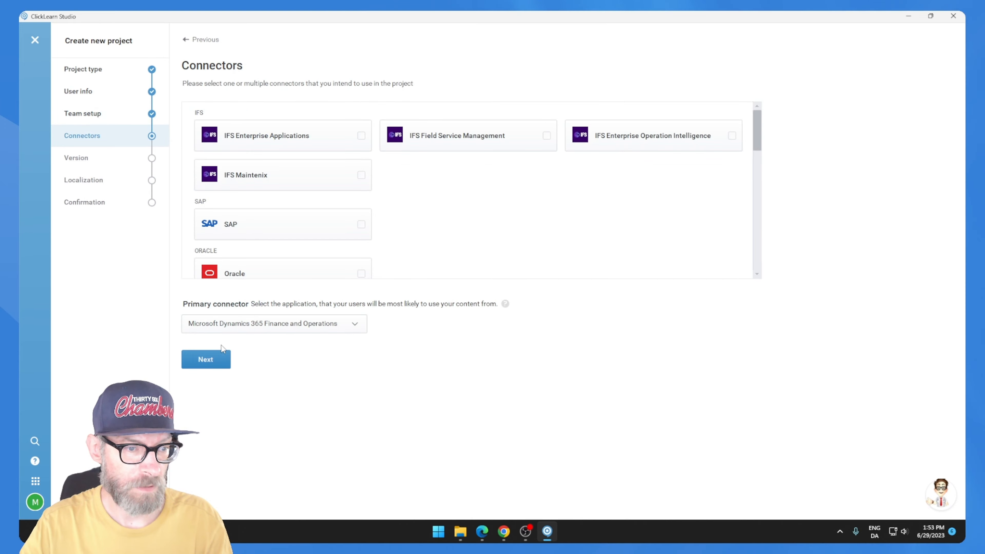
pyautogui.scroll(-1, 408, 210)
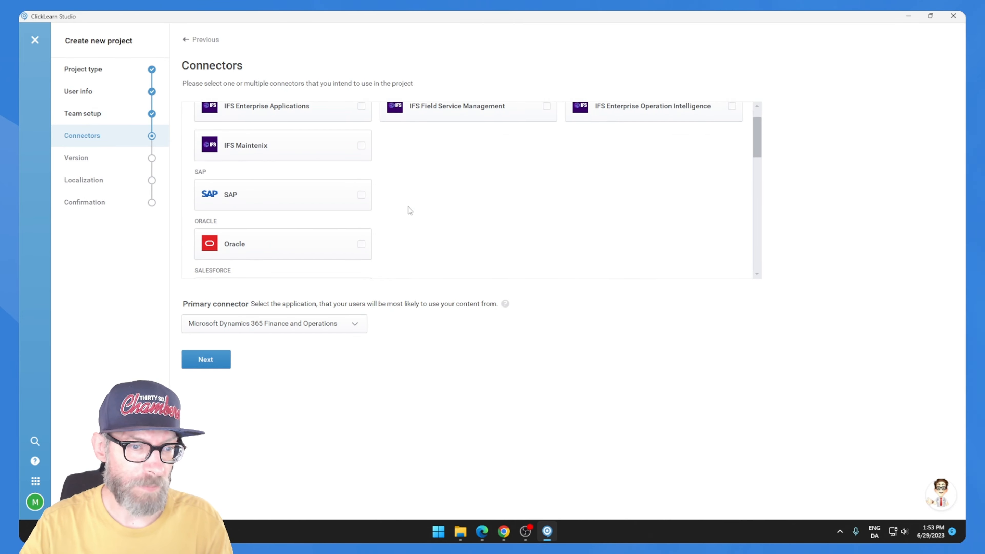
pyautogui.scroll(-4, 407, 210)
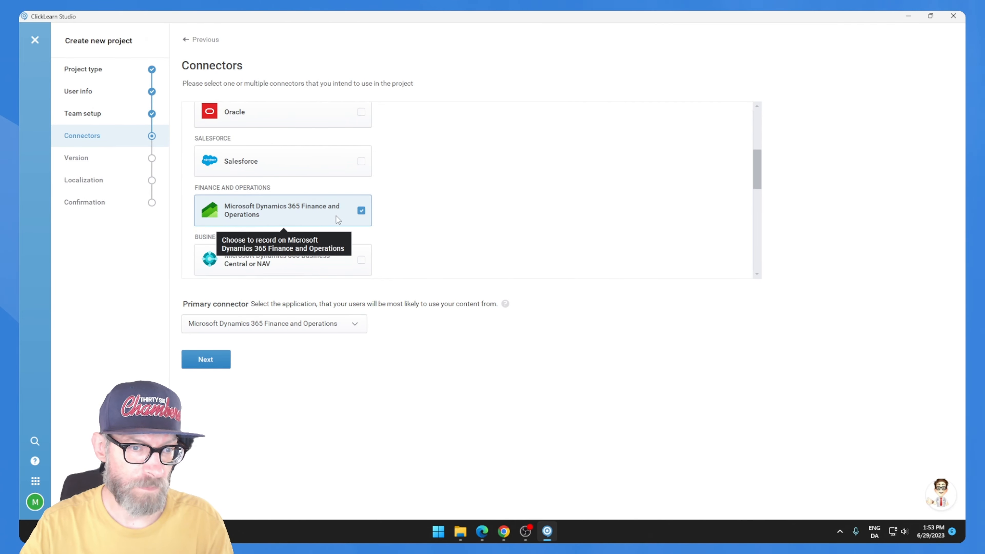
pyautogui.click(221, 359)
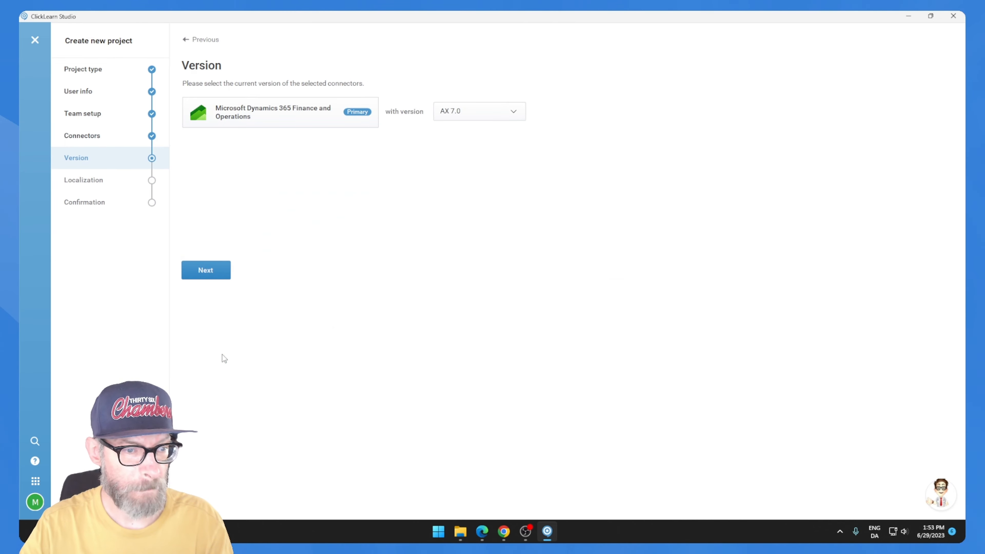
# Accept version AX 7.0 and English (en-US), then create the project with the name "APT F&O".
pyautogui.click(209, 265)
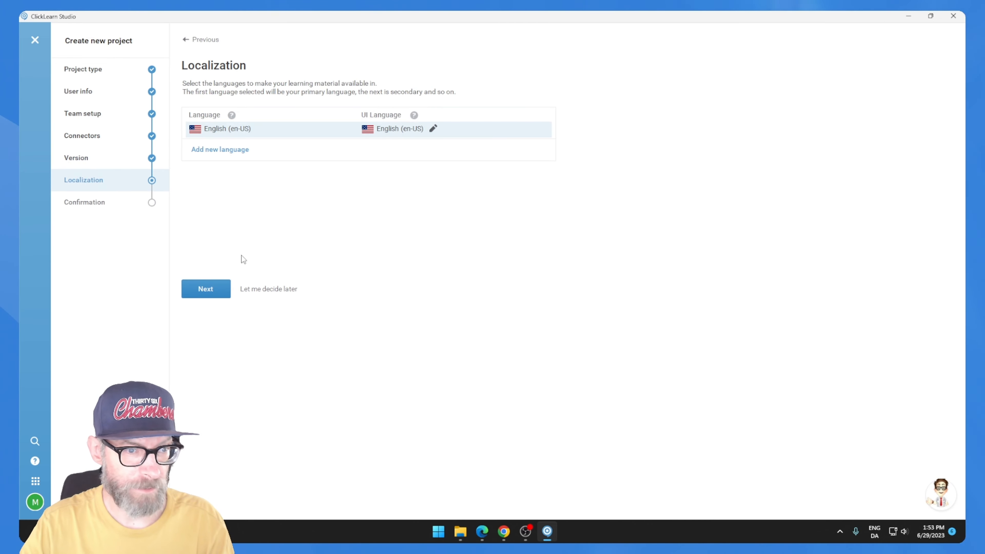
pyautogui.click(219, 288)
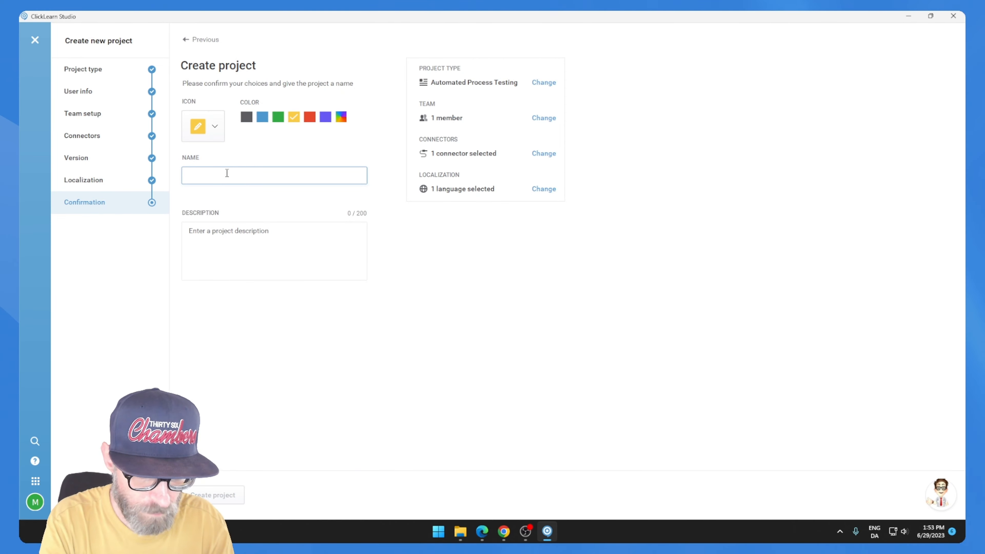
pyautogui.write('APT F')
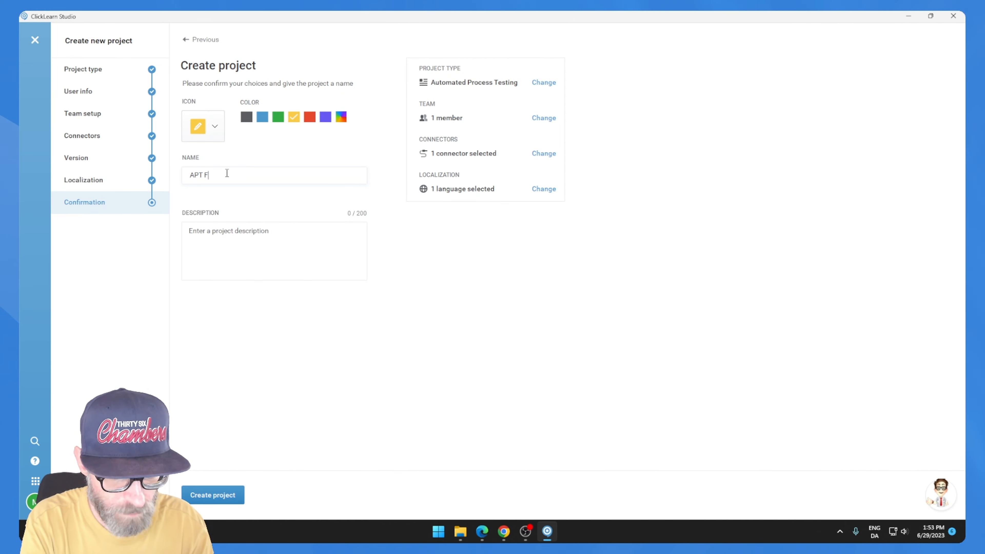
pyautogui.write('&O')
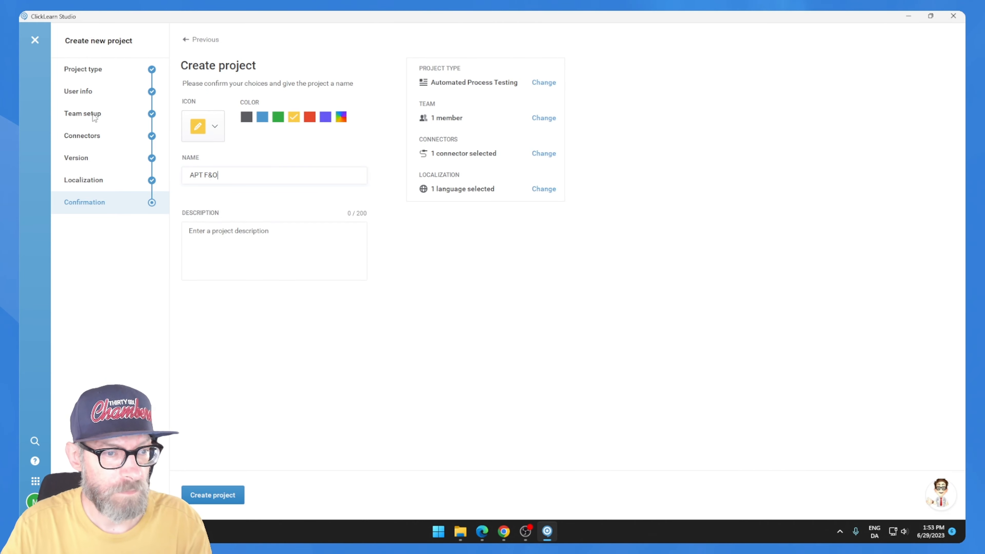
pyautogui.click(213, 495)
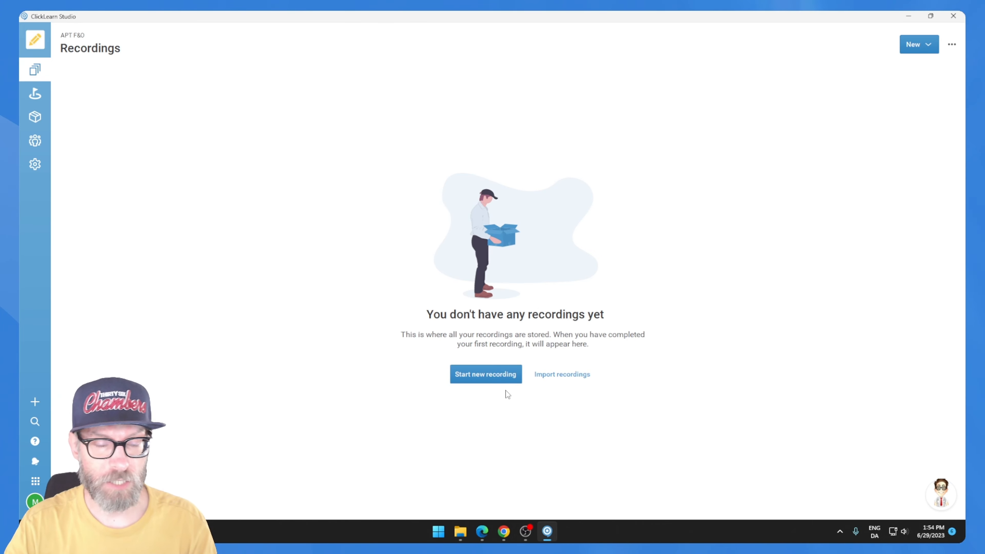
# Create a recording named "add new worker" in English (en-US) and start capturing it in automatic mode.
pyautogui.click(501, 375)
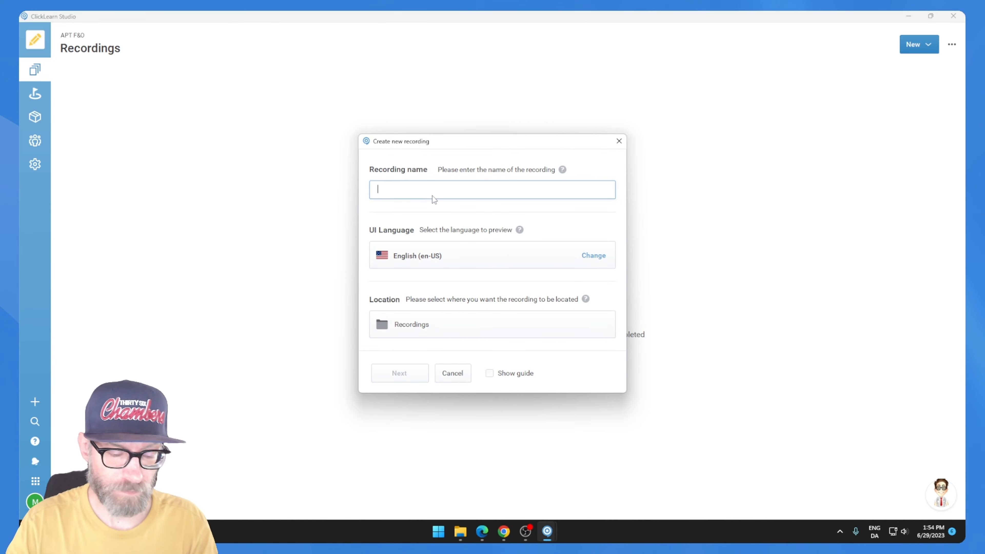
pyautogui.write('add new wo')
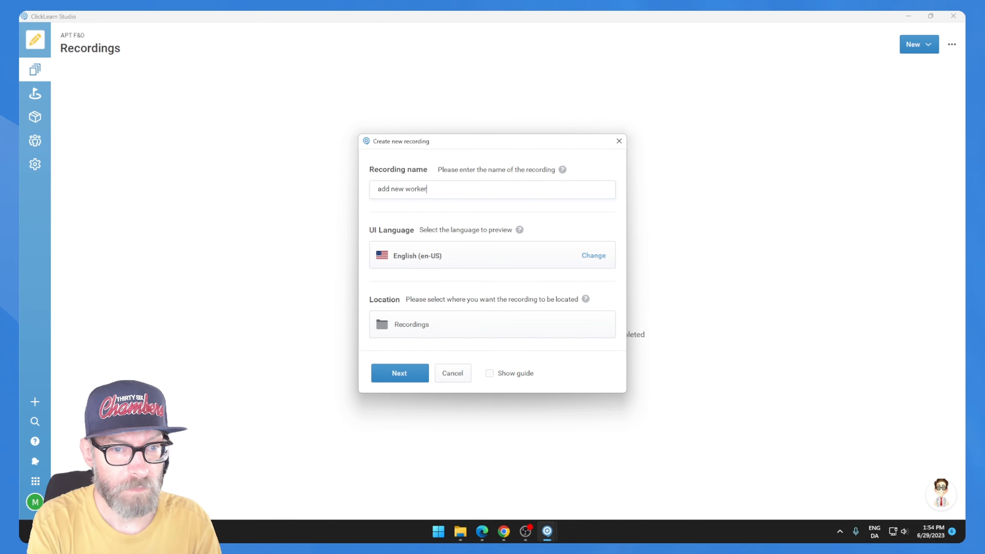
pyautogui.write('rker')
pyautogui.press('Return')
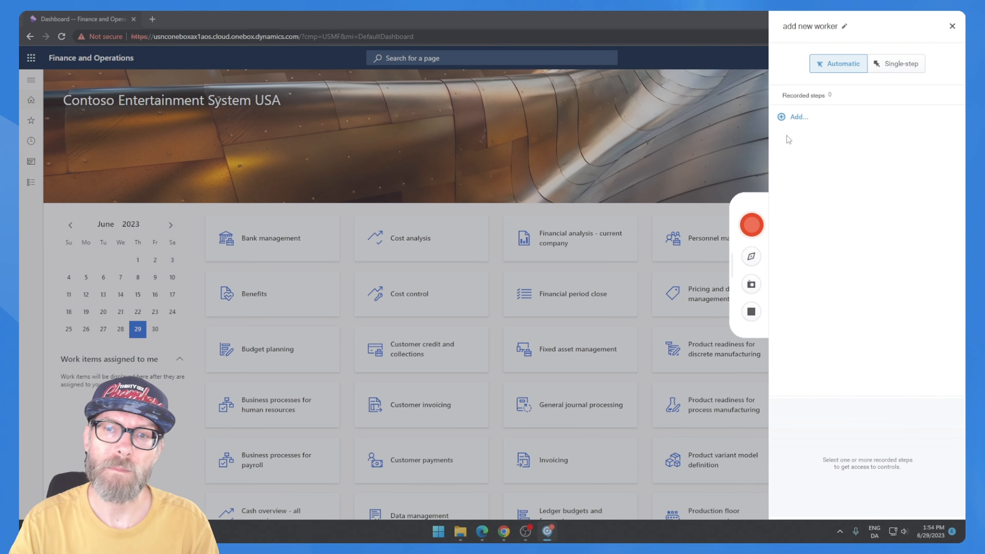
pyautogui.click(753, 225)
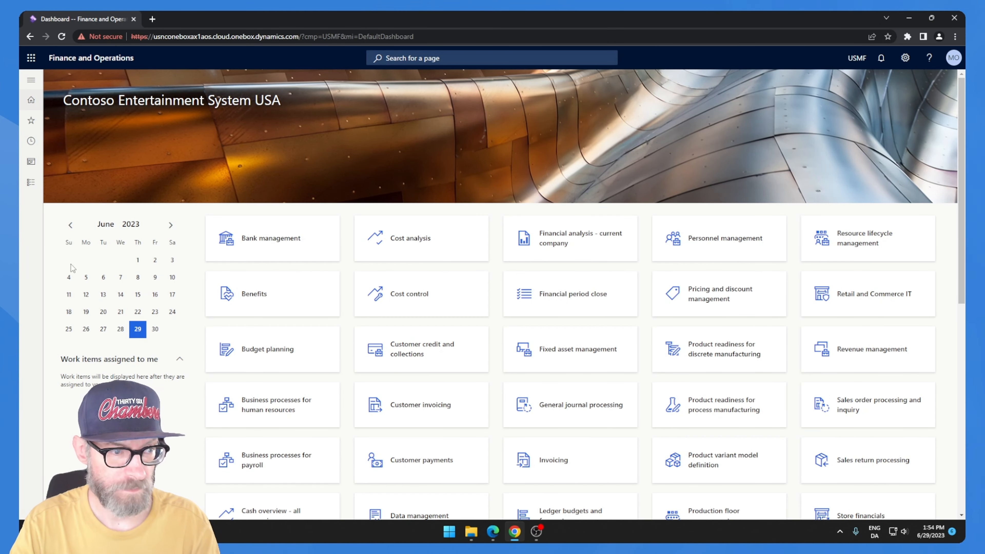
# Open the Workers list of the Human resources module in Finance and Operations.
pyautogui.click(33, 187)
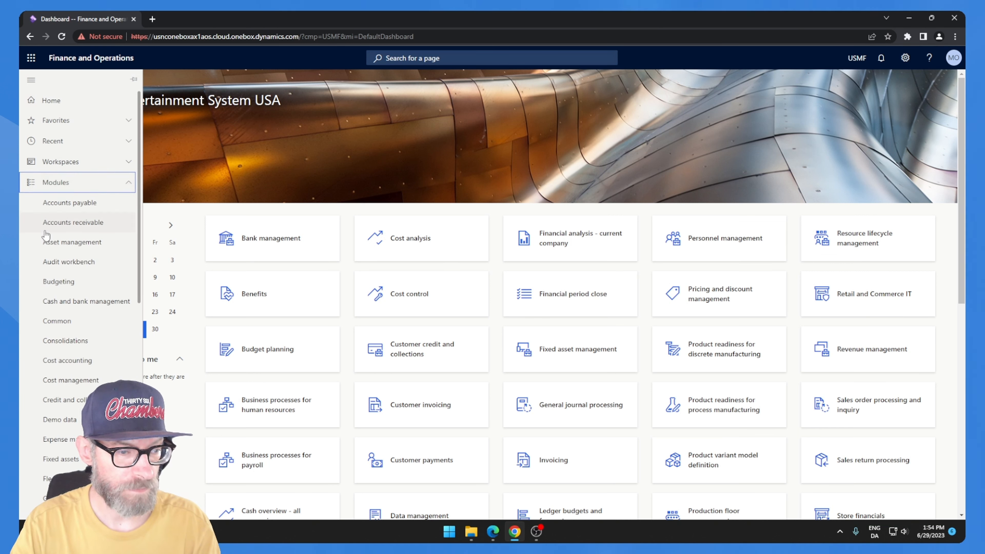
pyautogui.scroll(-4, 81, 368)
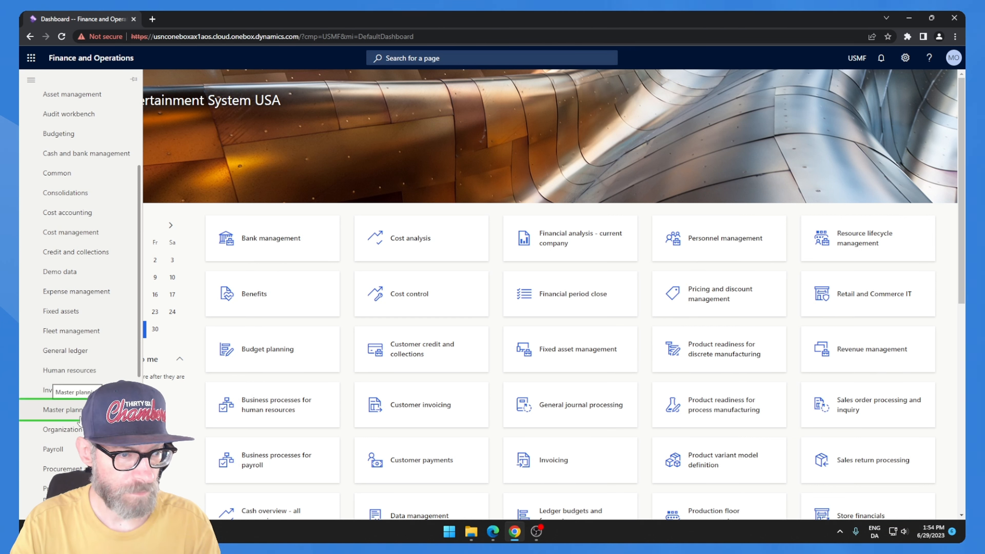
pyautogui.click(91, 374)
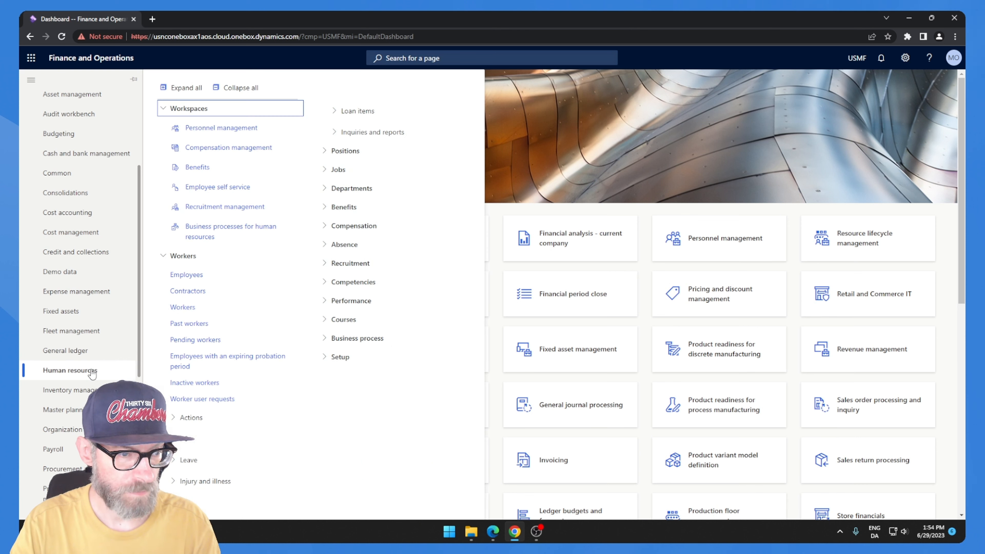
pyautogui.click(190, 308)
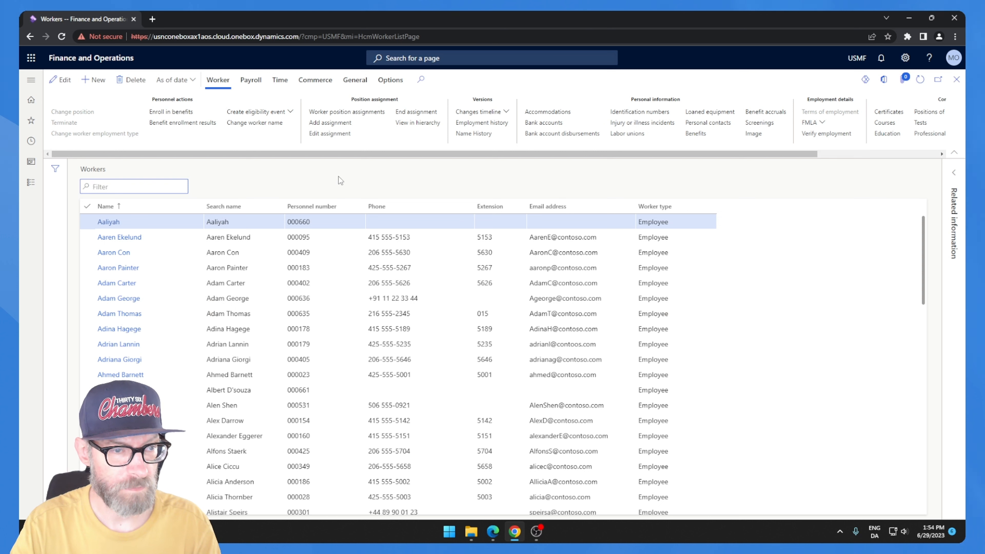
# Begin hiring a new worker and enter the worker's first name and last name.
pyautogui.click(100, 83)
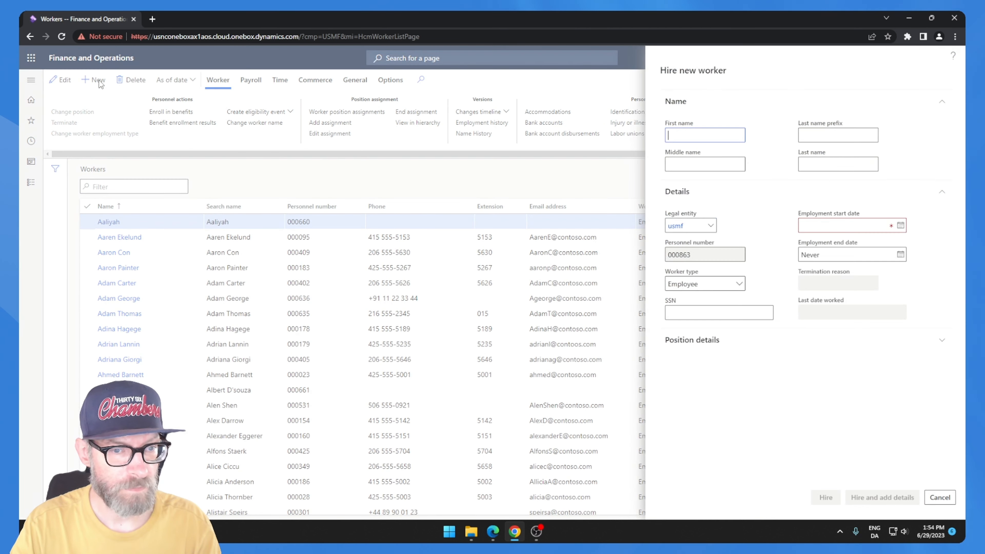
pyautogui.click(688, 132)
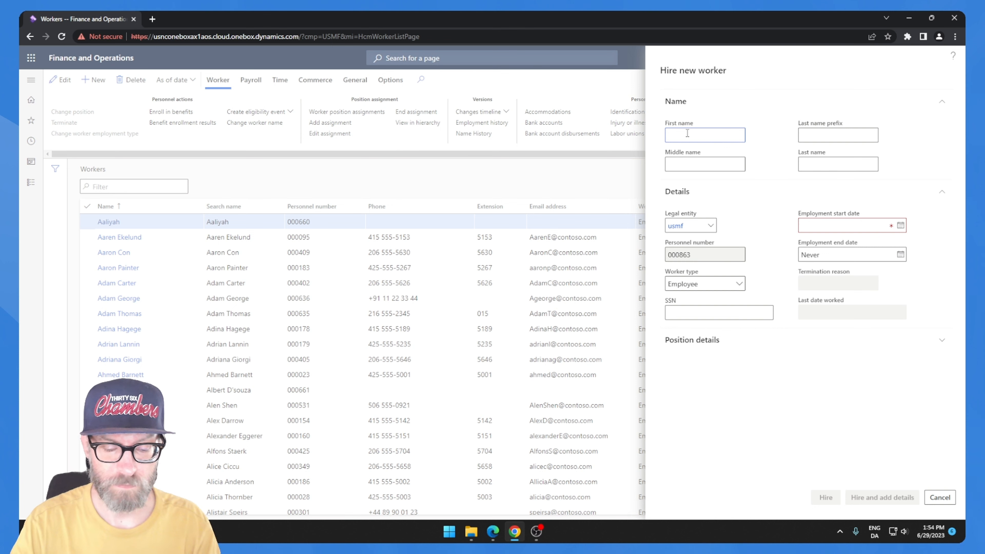
pyautogui.click(687, 133)
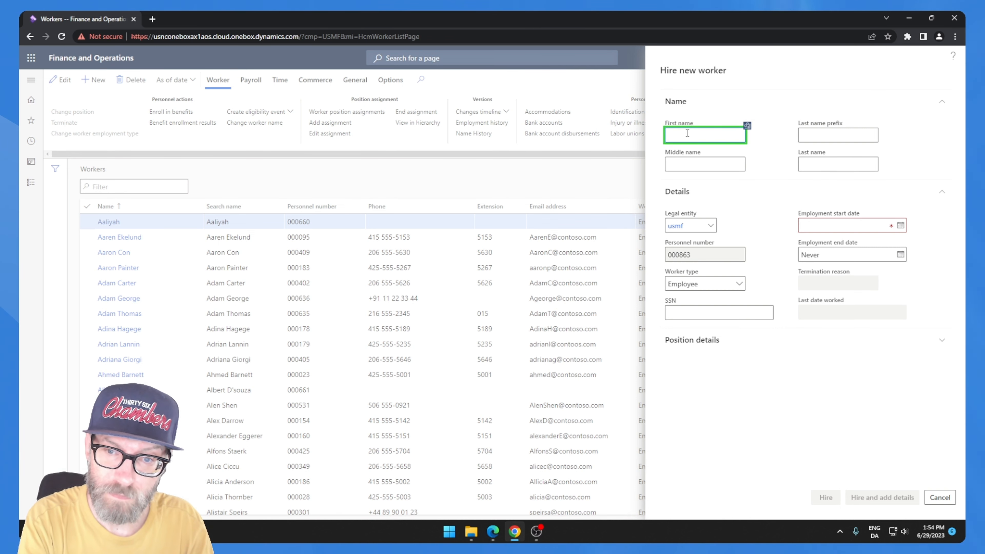
pyautogui.write('Jonathan')
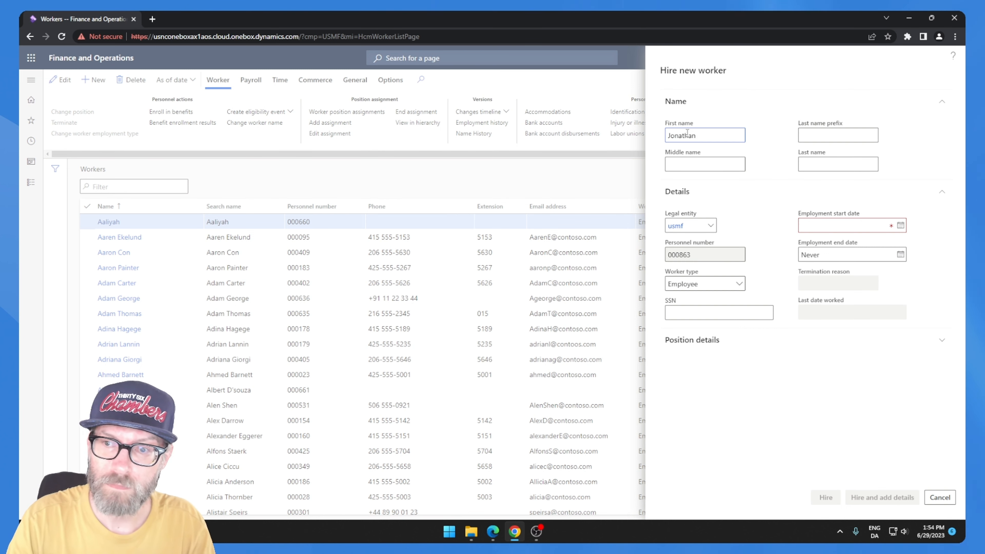
pyautogui.click(826, 164)
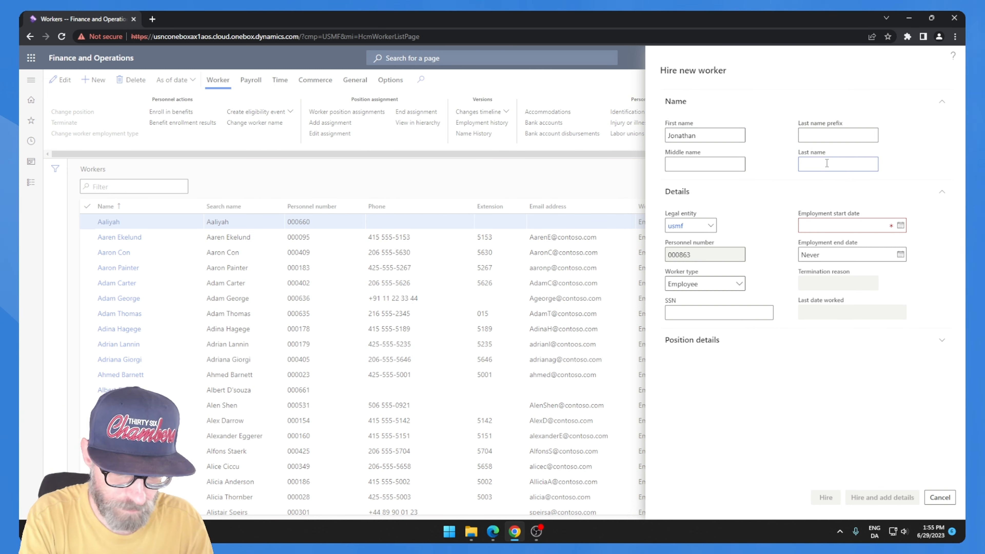
pyautogui.write('Jett')
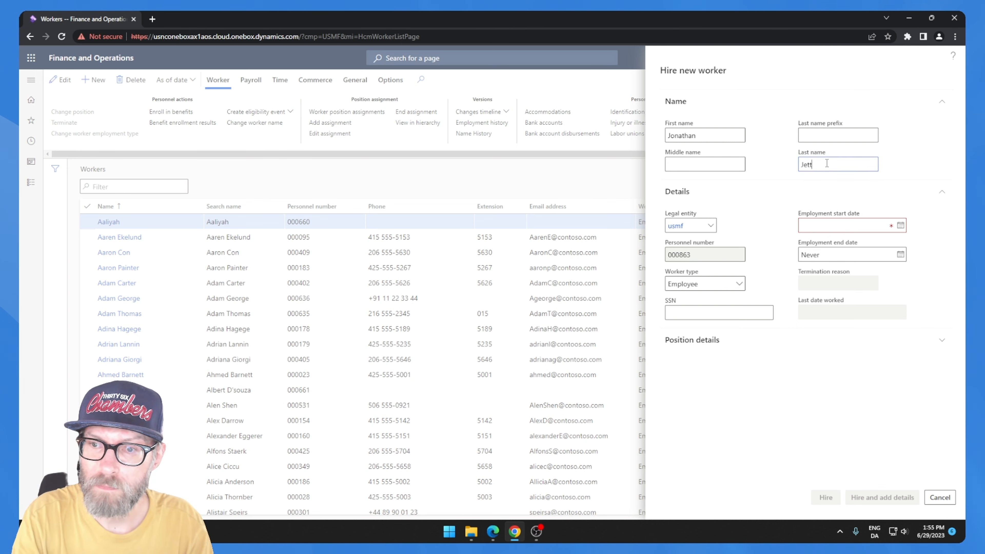
# Set the employment start date to today and hire the worker.
pyautogui.click(904, 228)
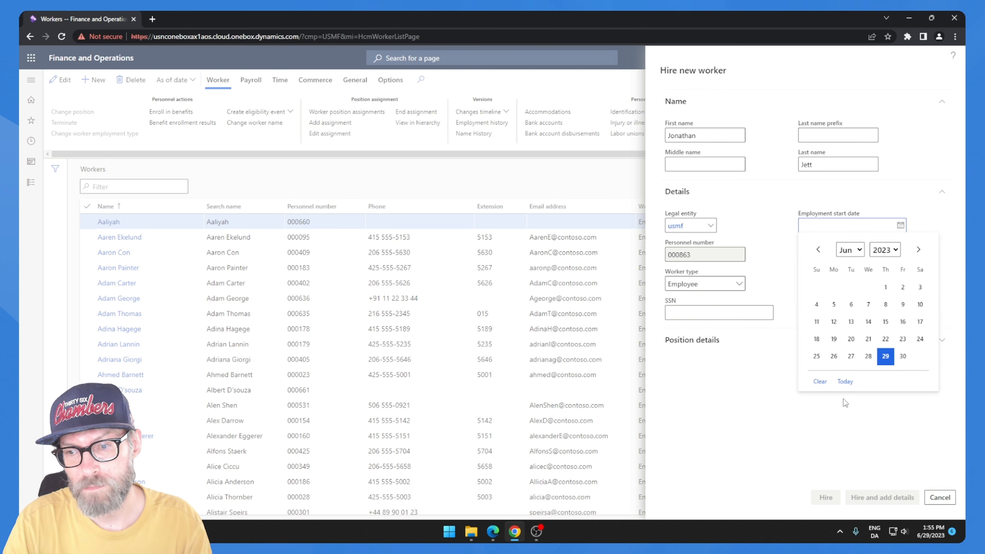
pyautogui.click(845, 382)
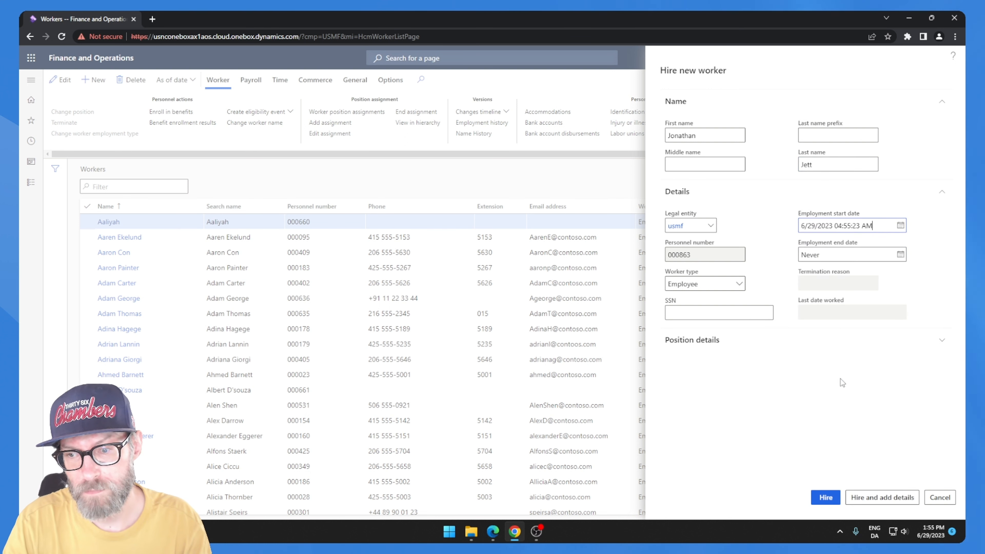
pyautogui.click(835, 504)
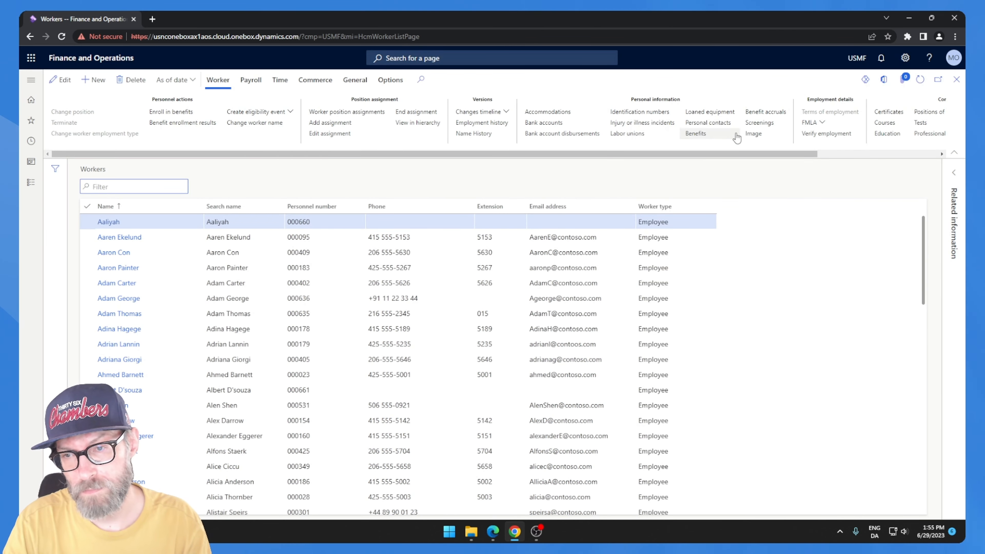
# Refresh the workers list and look for the newly hired worker in it.
pyautogui.click(921, 85)
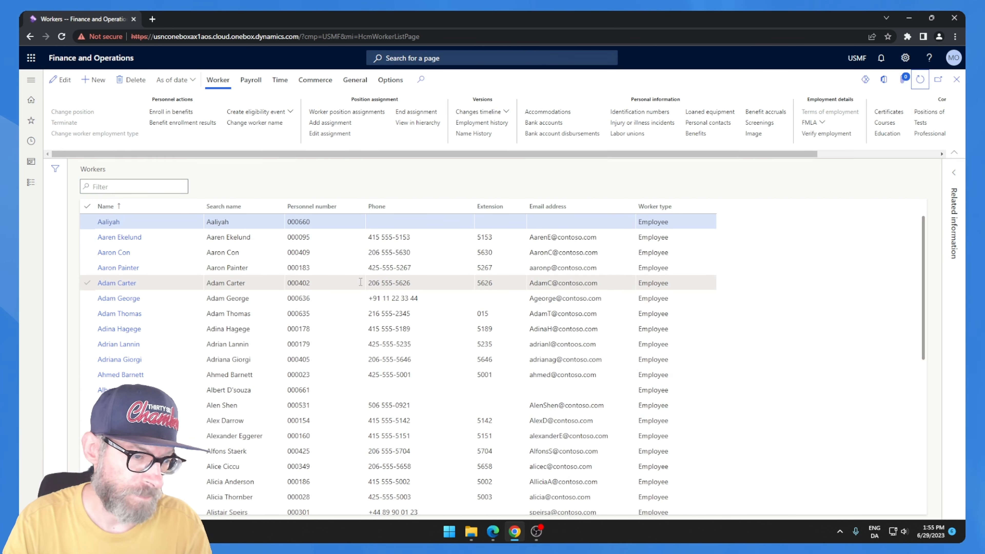
pyautogui.scroll(-10, 365, 287)
pyautogui.scroll(-15, 361, 282)
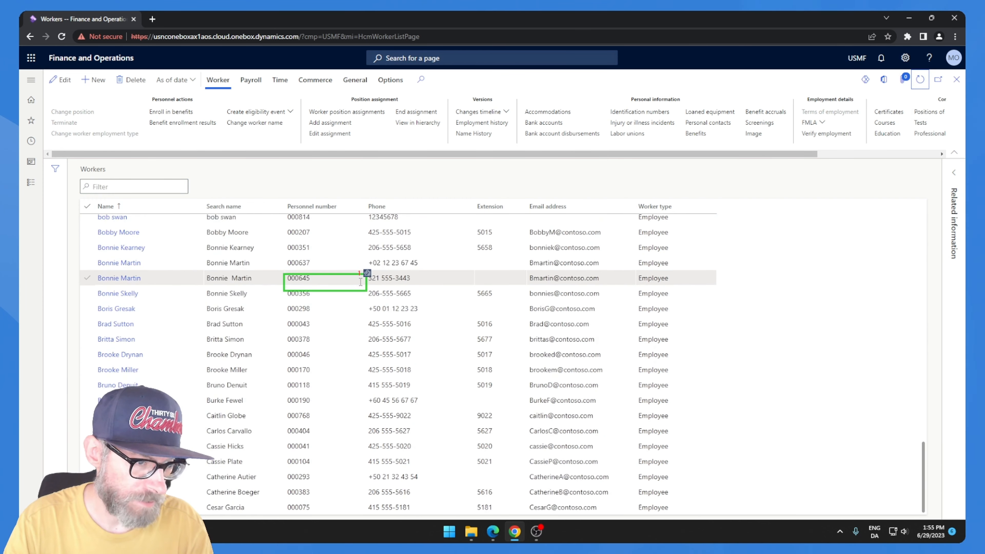
pyautogui.scroll(-4, 361, 283)
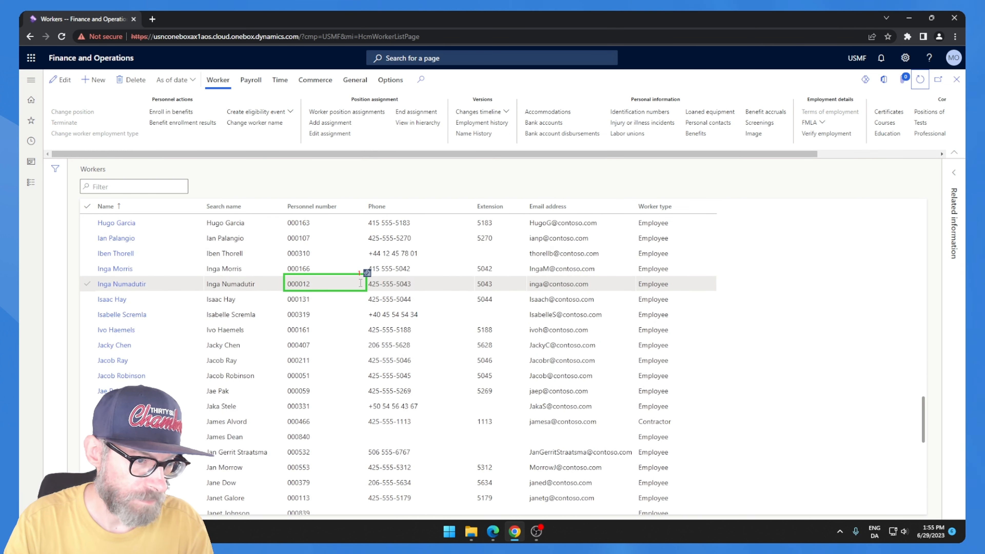
pyautogui.scroll(-9, 361, 287)
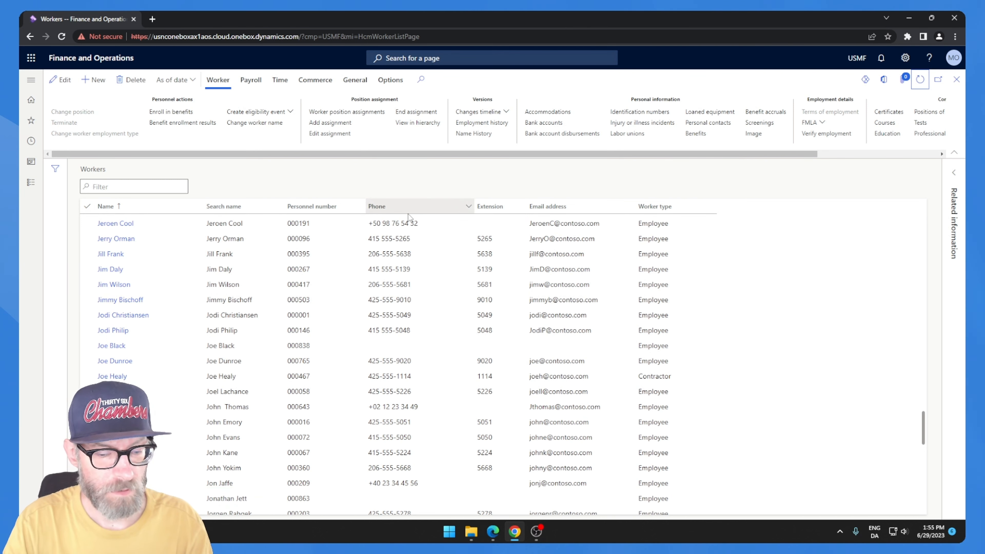
# Pause the capture and finish the "add new worker" recording.
pyautogui.press('Pause')
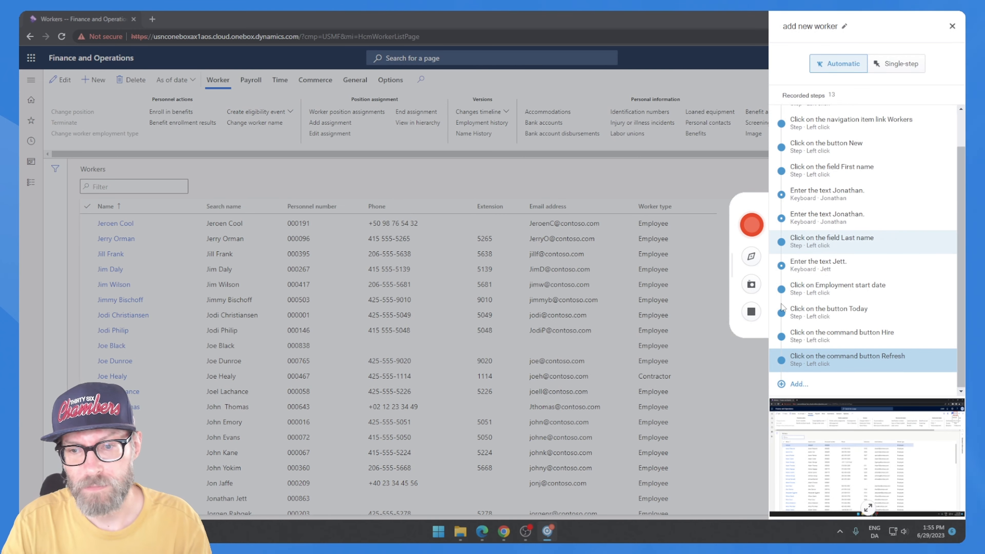
pyautogui.click(751, 312)
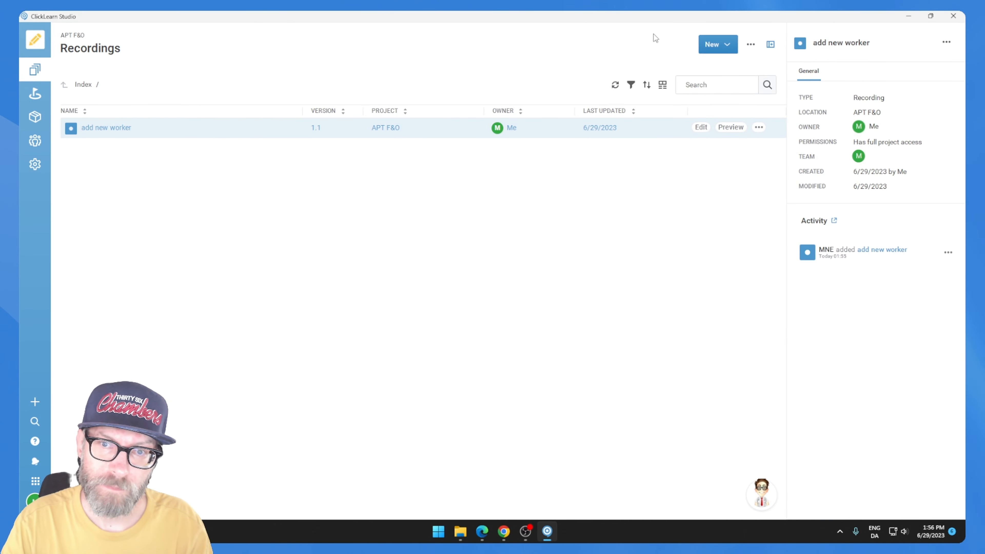
# Create a new recording named "add phpone number" and start its capture.
pyautogui.click(721, 45)
pyautogui.click(728, 64)
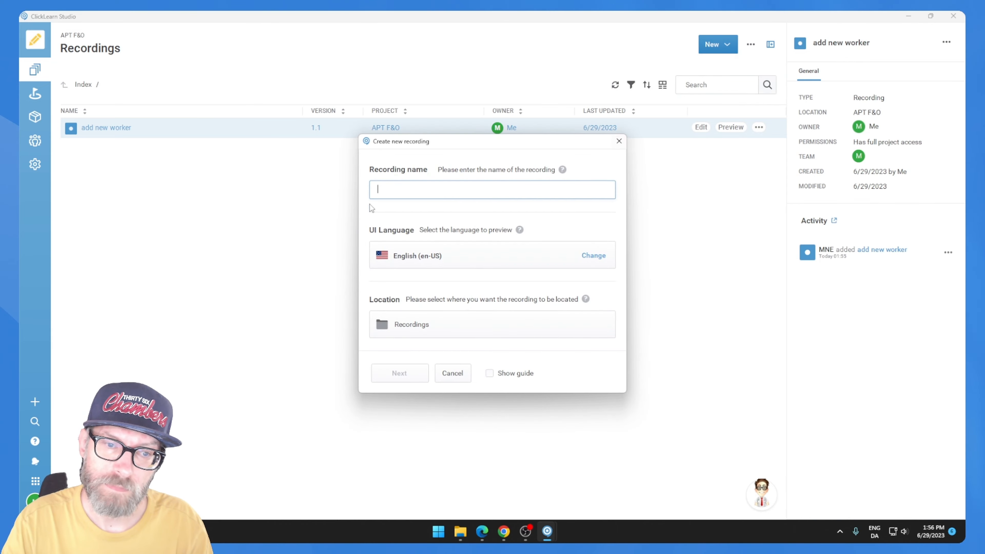
pyautogui.write('add ph')
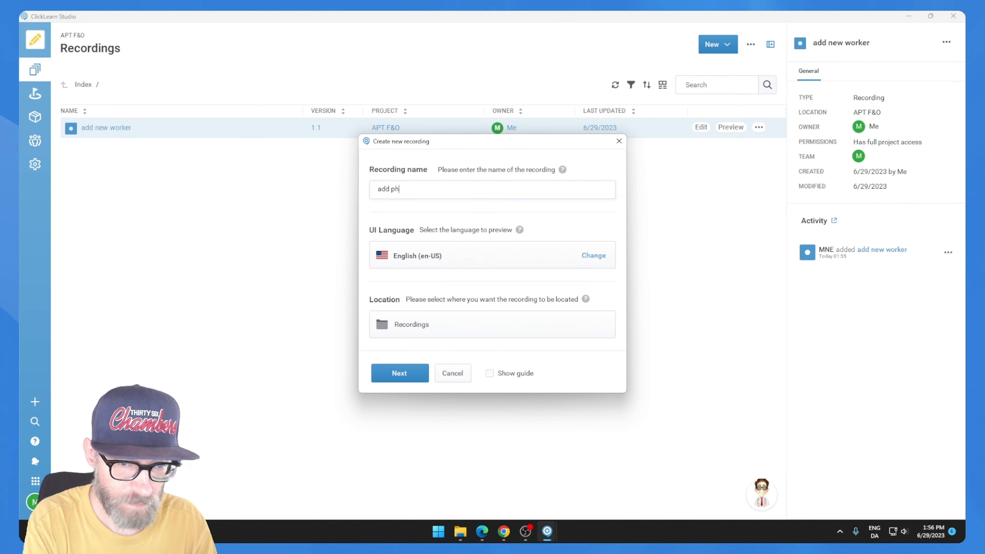
pyautogui.write('pone number')
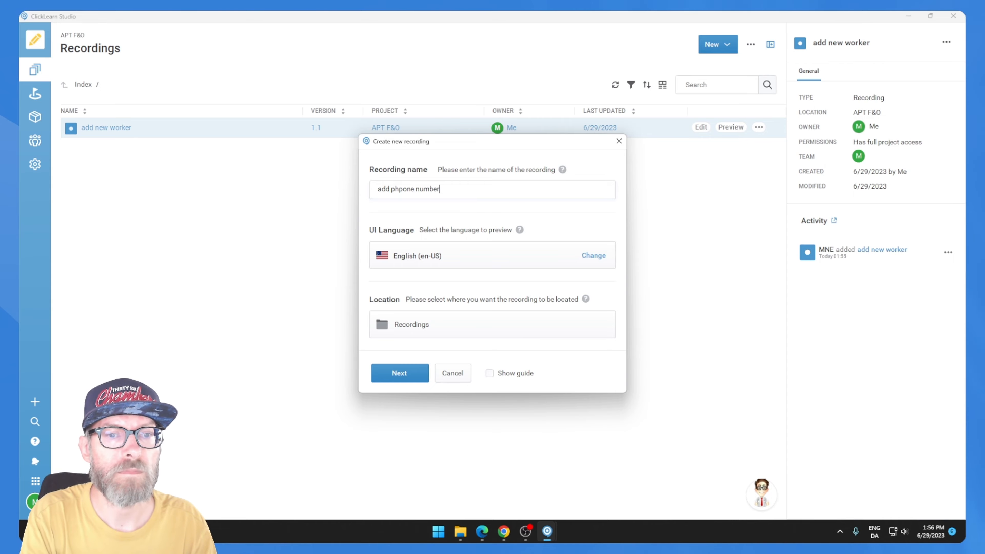
pyautogui.press('Return')
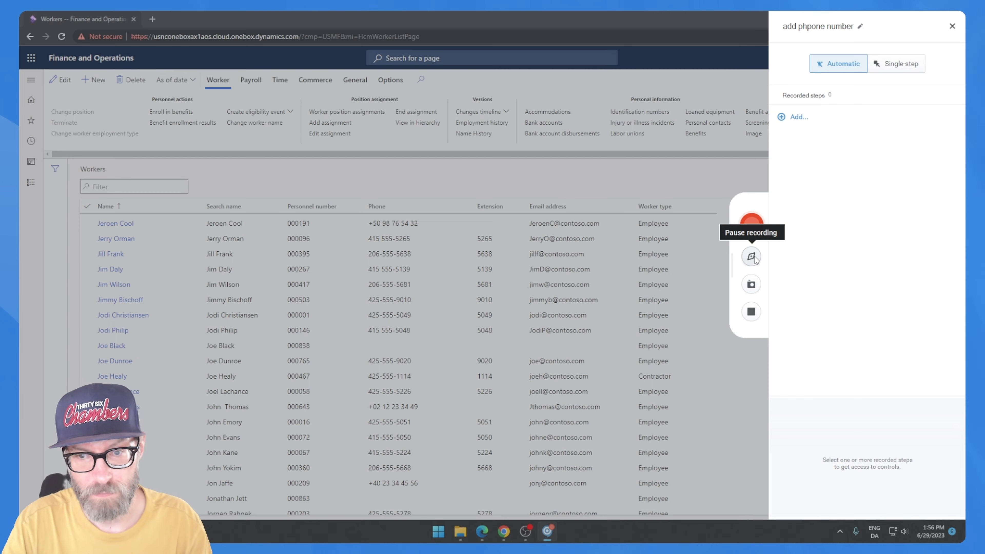
# Pause the capture, return Finance and Operations to its default dashboard, and resume capturing from there.
pyautogui.click(754, 256)
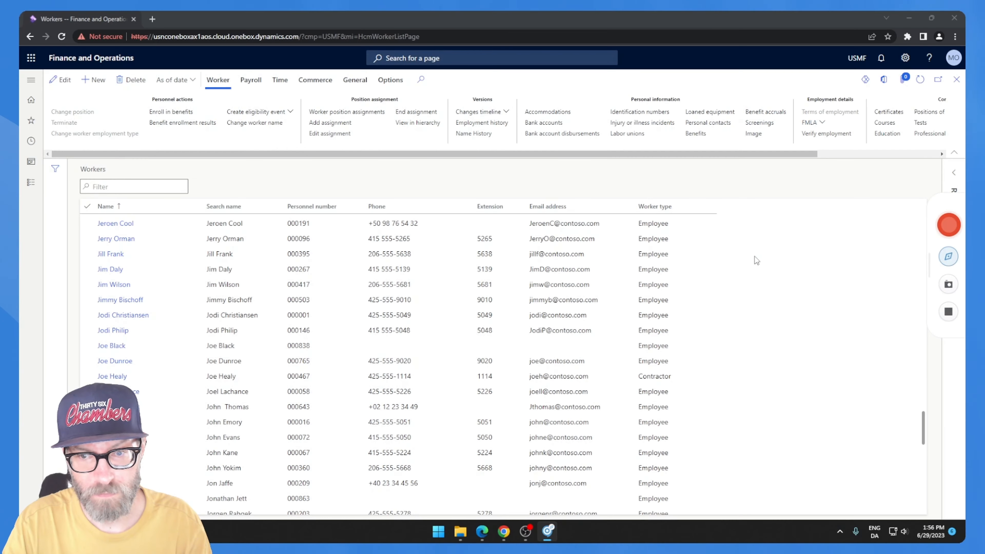
pyautogui.click(91, 60)
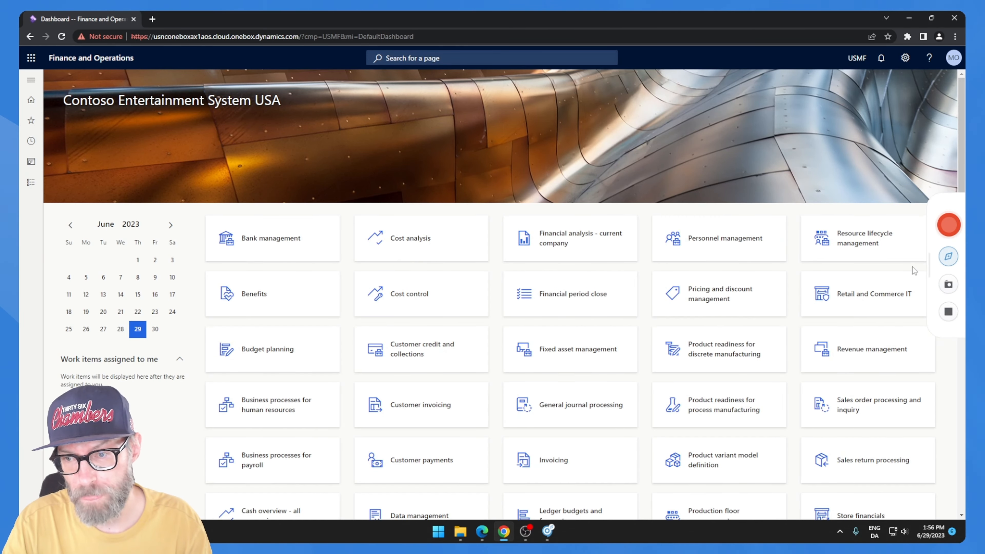
pyautogui.click(953, 260)
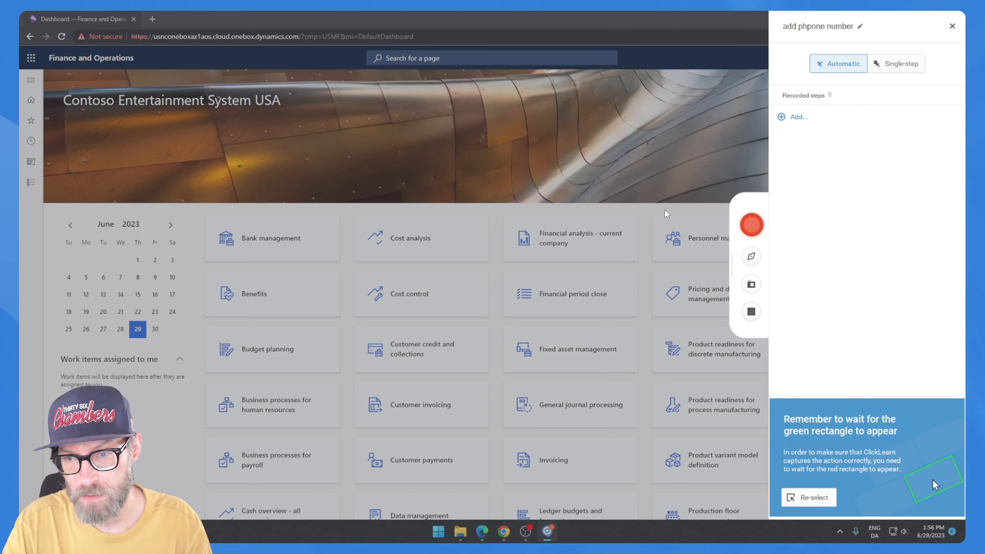
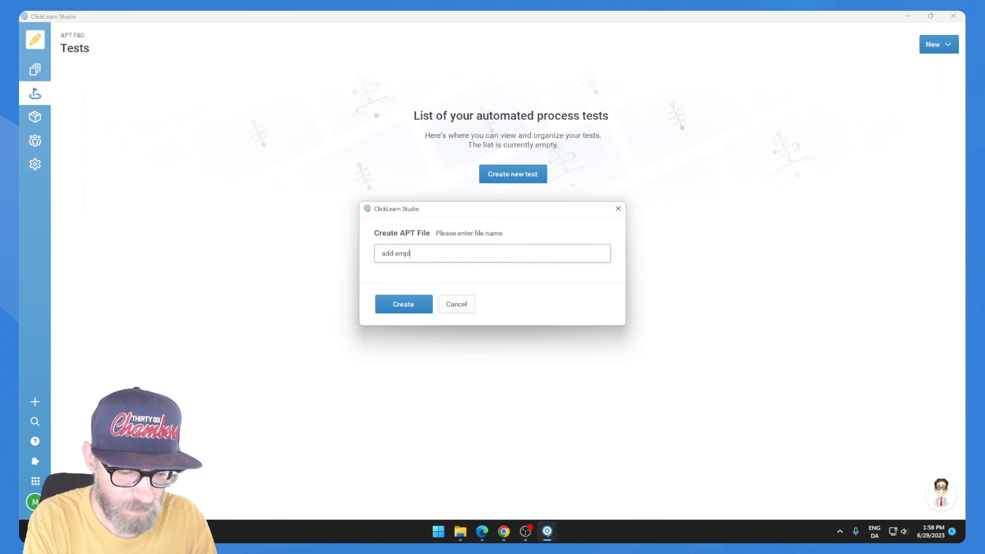
# Complete the new test's file name as "add employee" and create the test.
pyautogui.press('BackSpace')
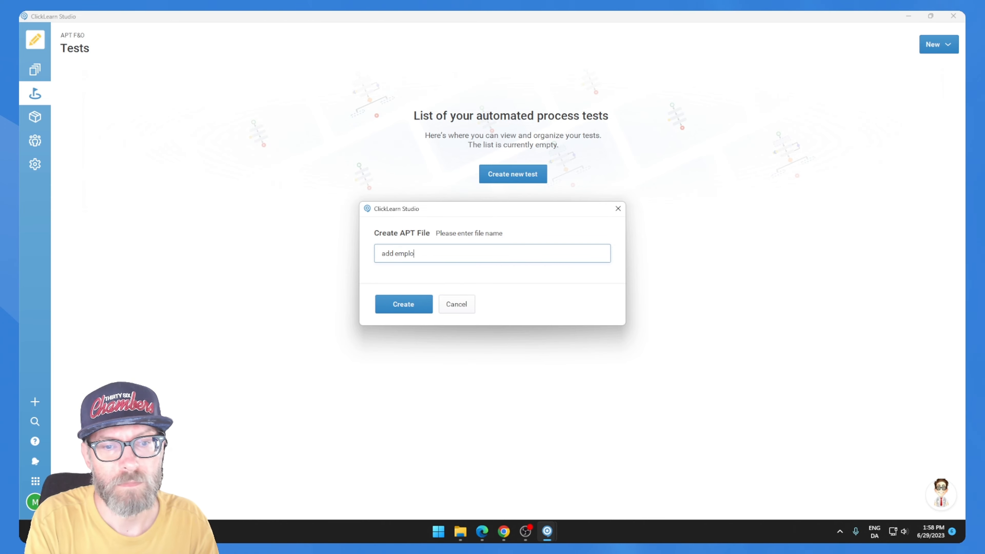
pyautogui.write('yee')
pyautogui.press('Return')
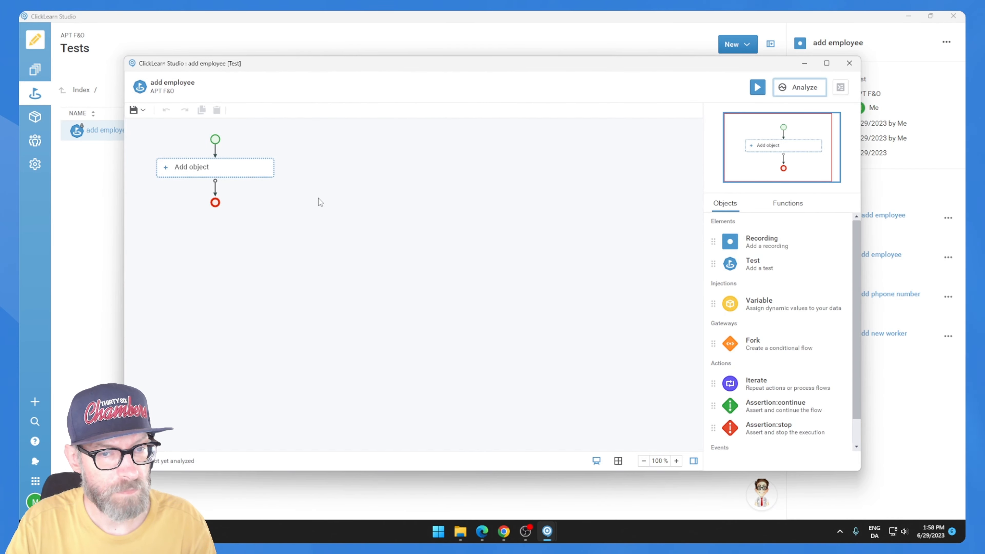
# Add a recording object to the start of the test flow, using the "add new worker" recording.
pyautogui.moveTo(766, 241); pyautogui.dragTo(213, 170)
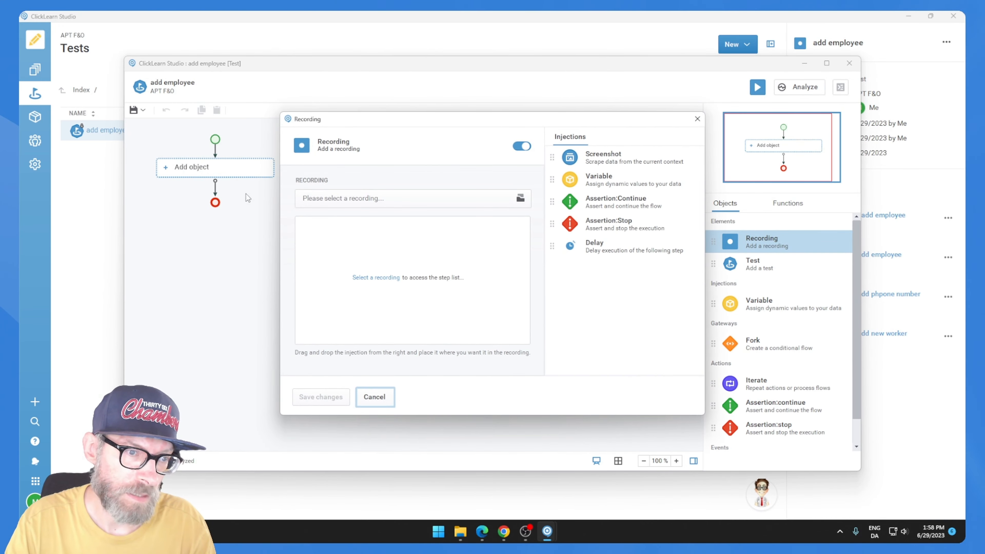
pyautogui.click(423, 206)
pyautogui.click(412, 194)
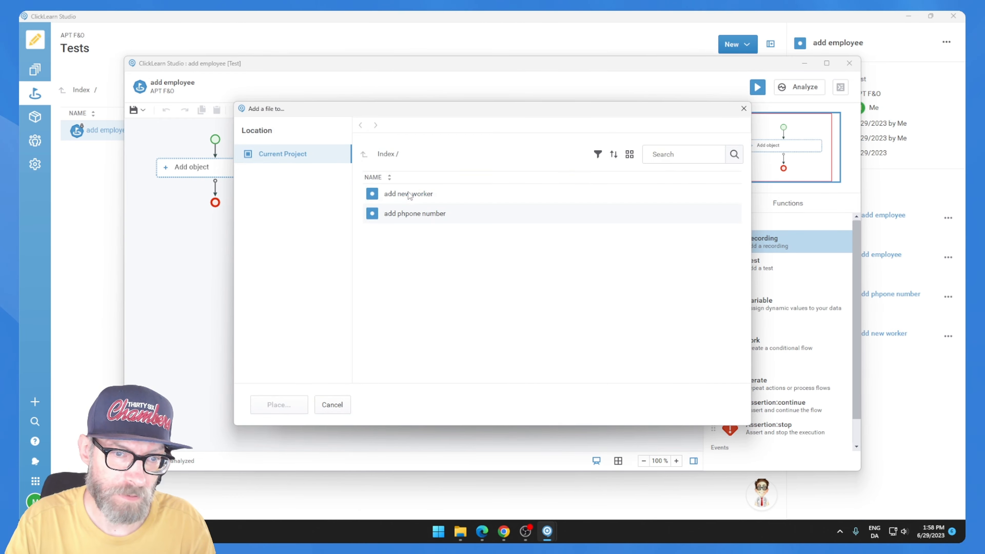
pyautogui.doubleClick(429, 194)
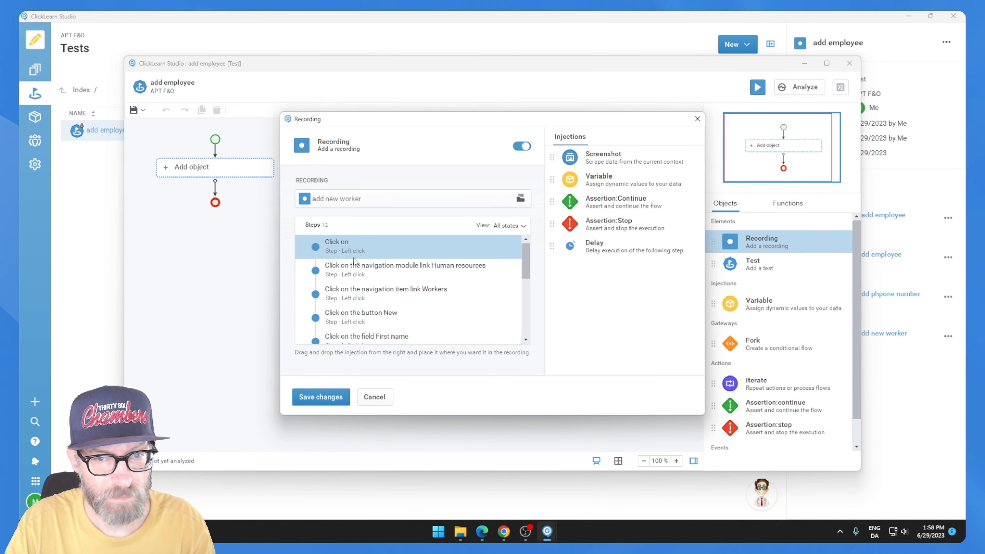
pyautogui.click(322, 397)
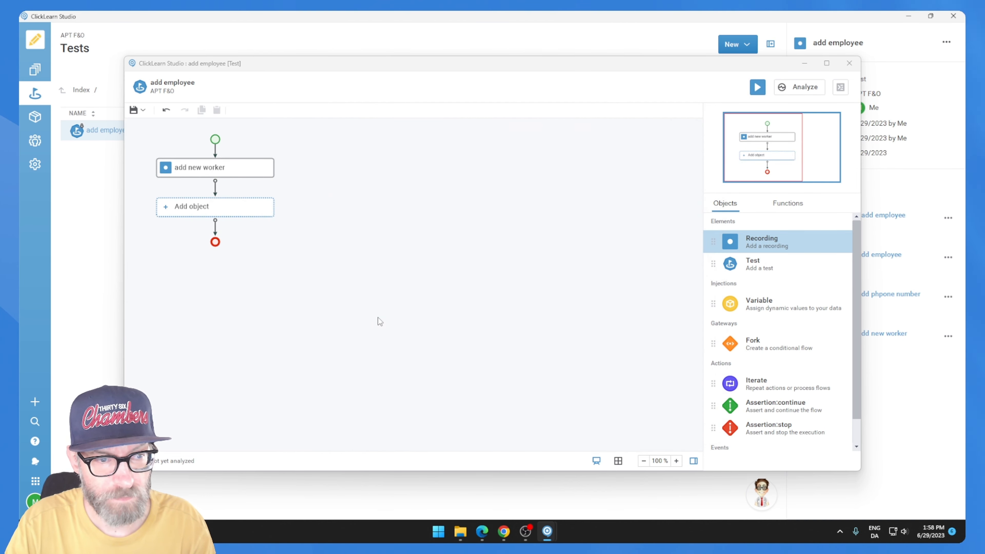
# Begin assigning data points for the "add new worker" object and mark the first name text entry as data point "firstname".
pyautogui.click(618, 461)
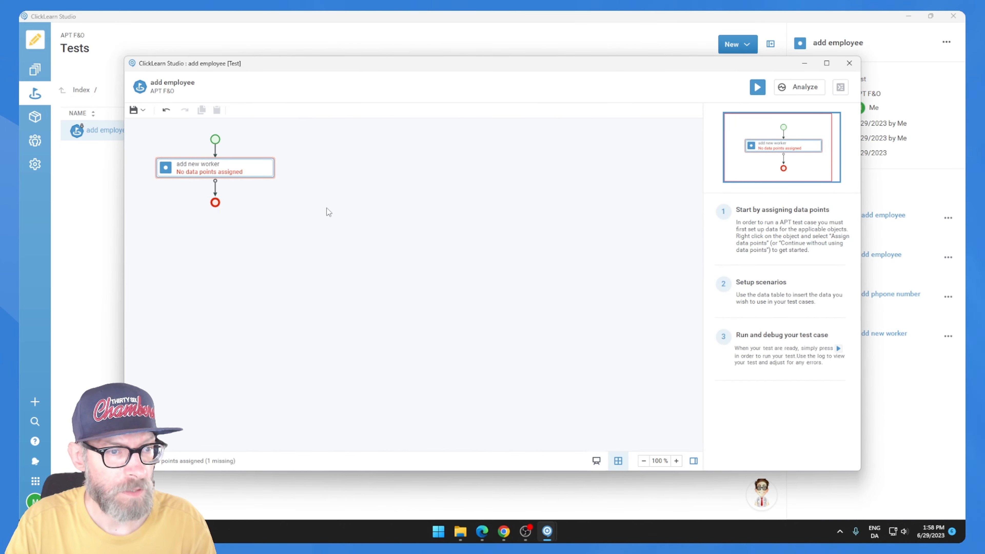
pyautogui.click(263, 169)
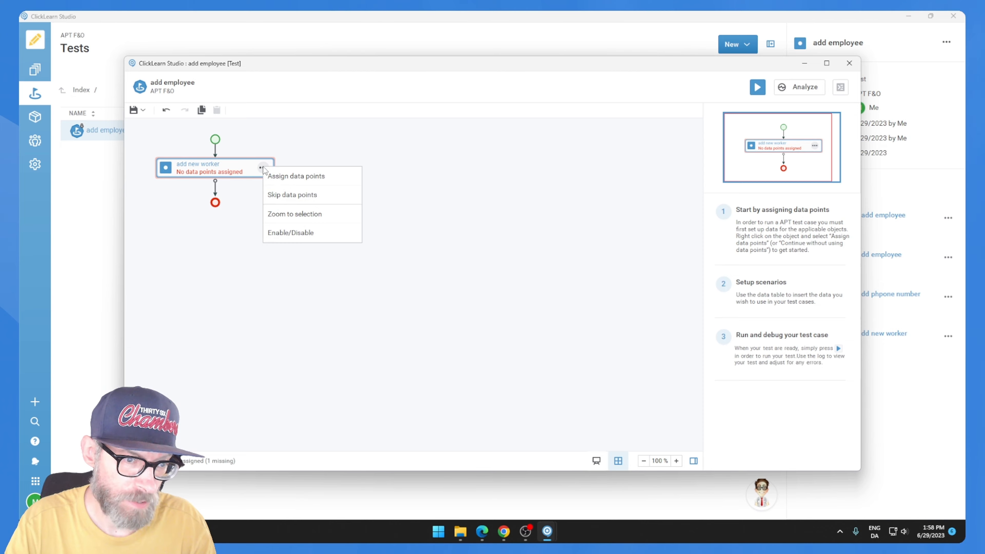
pyautogui.click(275, 178)
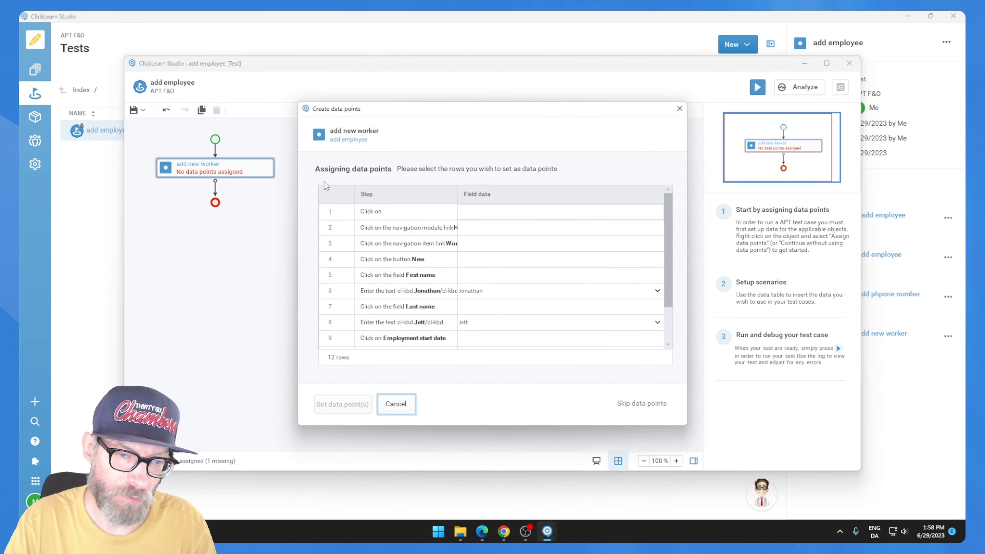
pyautogui.moveTo(457, 193); pyautogui.dragTo(514, 191)
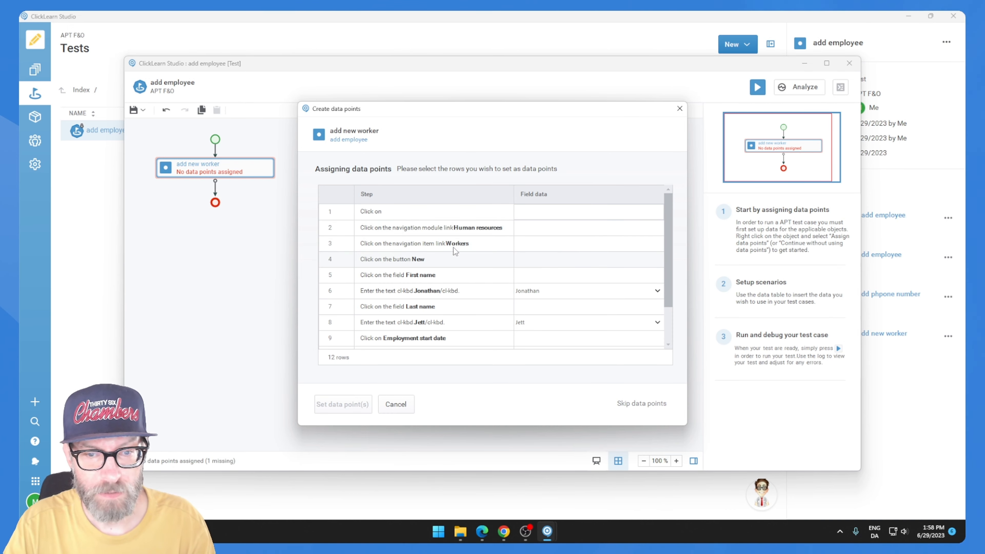
pyautogui.click(345, 291)
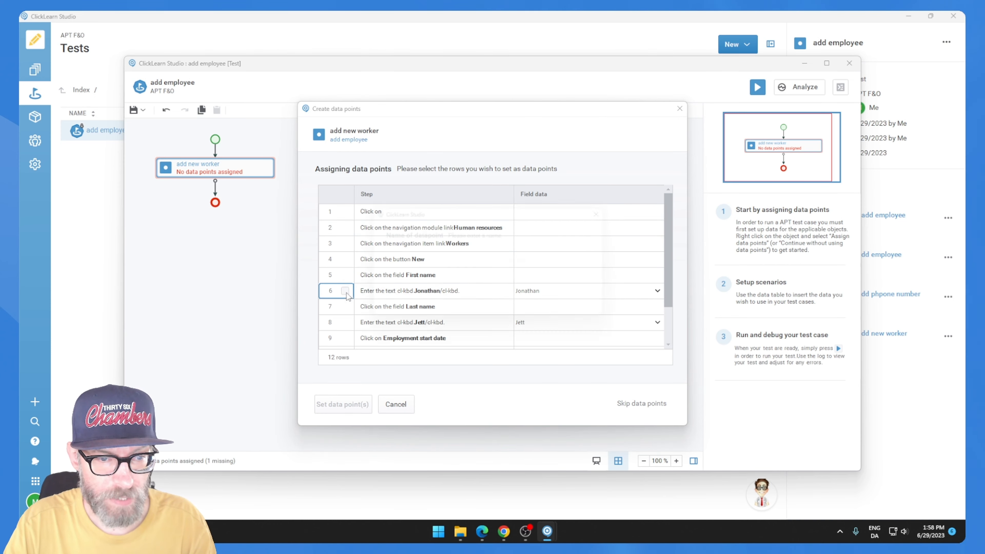
pyautogui.write('firstname')
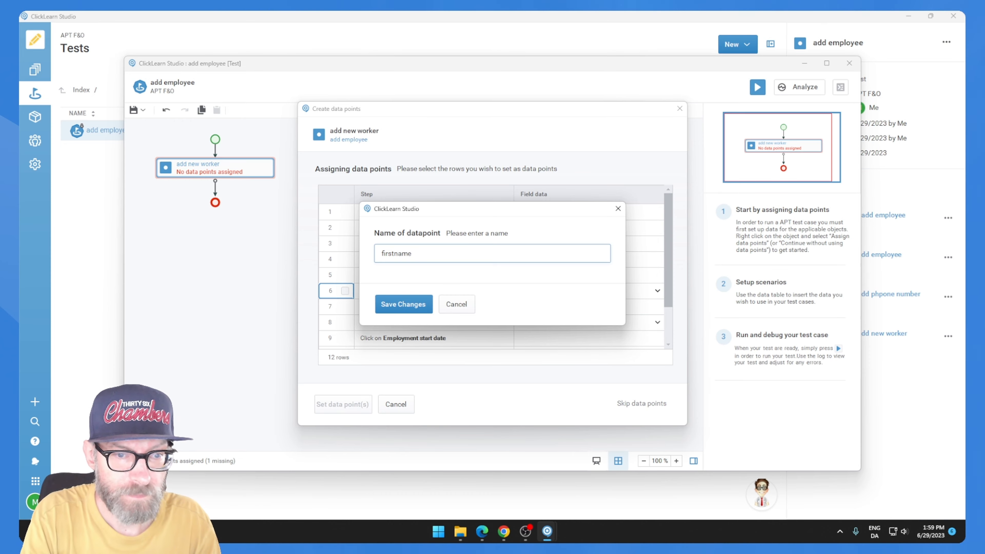
pyautogui.press('Return')
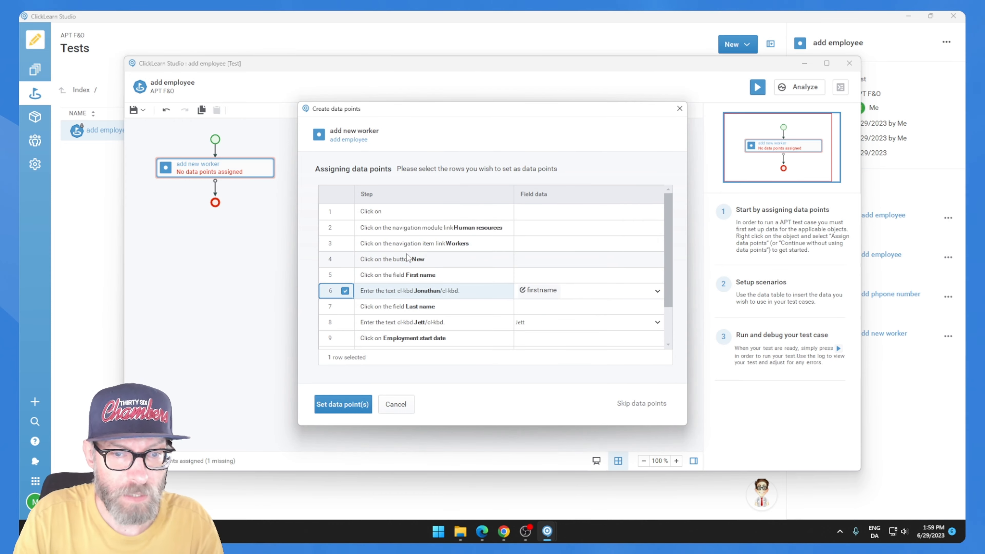
# Mark the last name text entry as data point "lastname" and set the data points on the object.
pyautogui.click(345, 322)
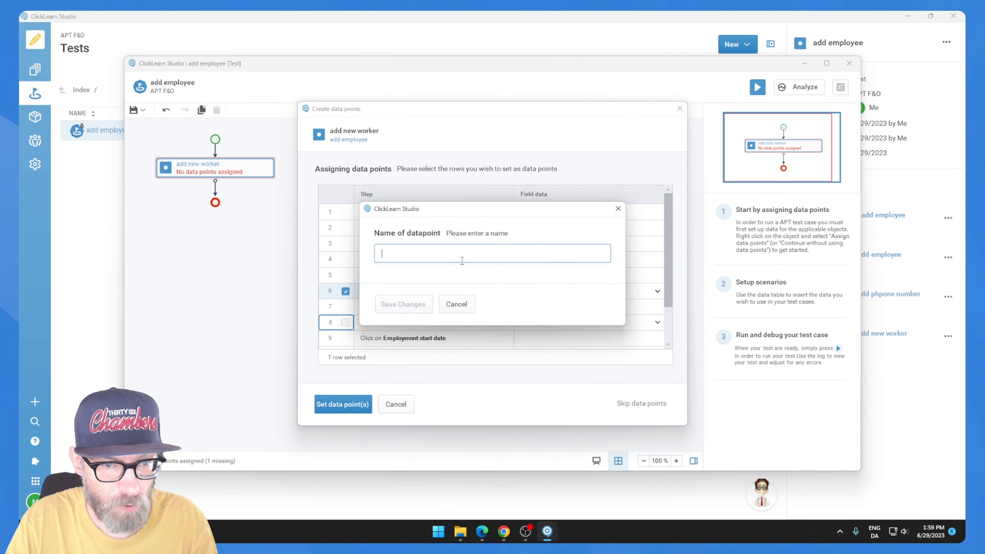
pyautogui.write('lastname')
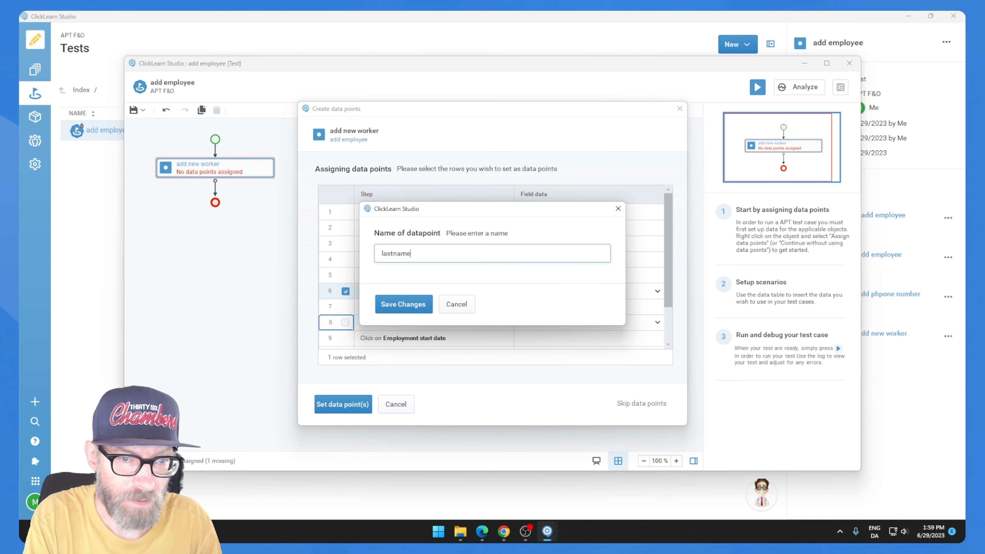
pyautogui.press('Return')
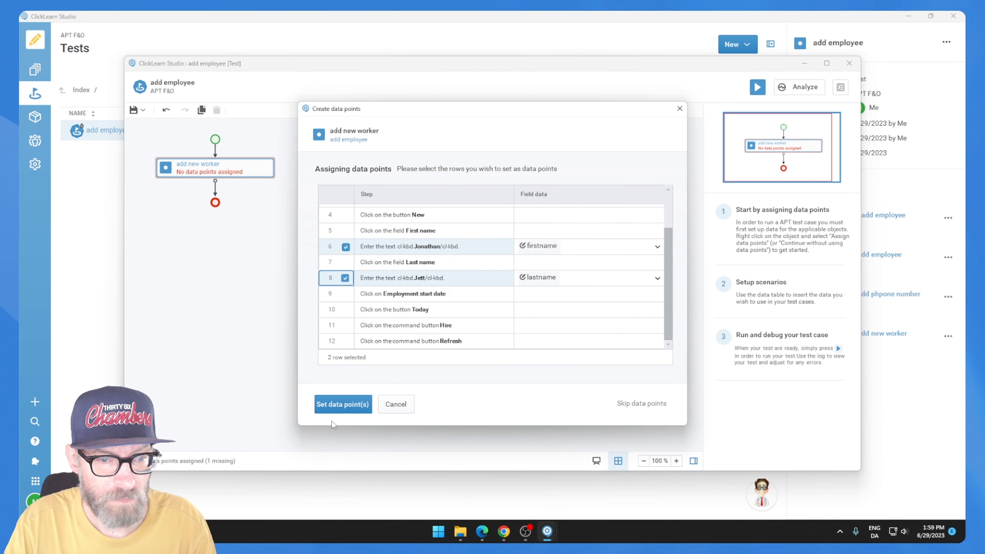
pyautogui.click(342, 406)
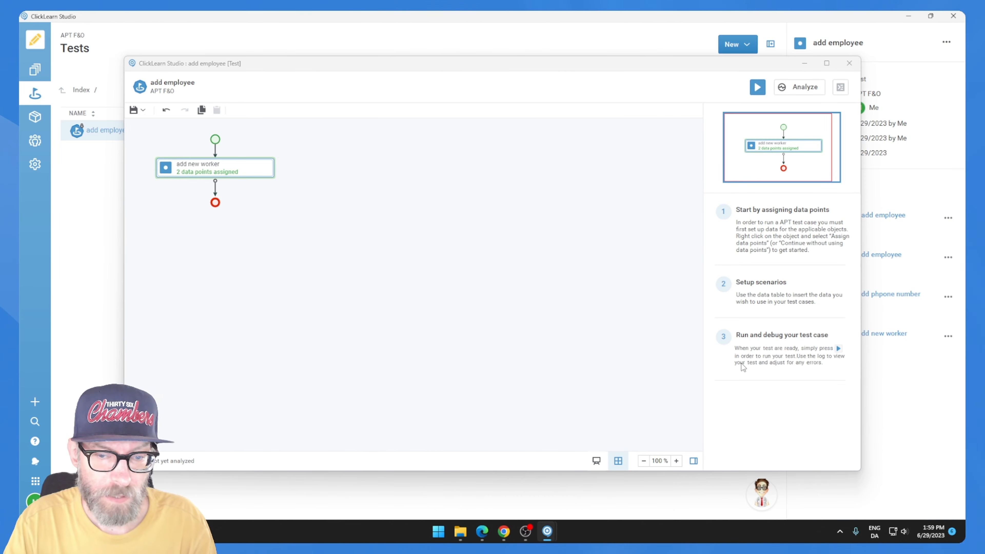
# Add a variable iteration named "names" to the "add new worker" object in the test flow's design view.
pyautogui.click(598, 461)
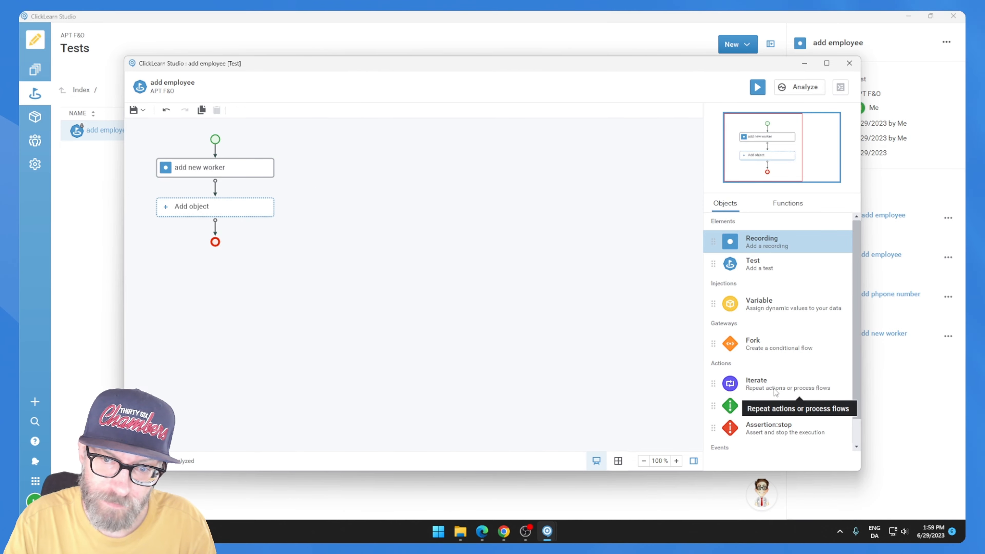
pyautogui.moveTo(774, 392); pyautogui.dragTo(256, 173)
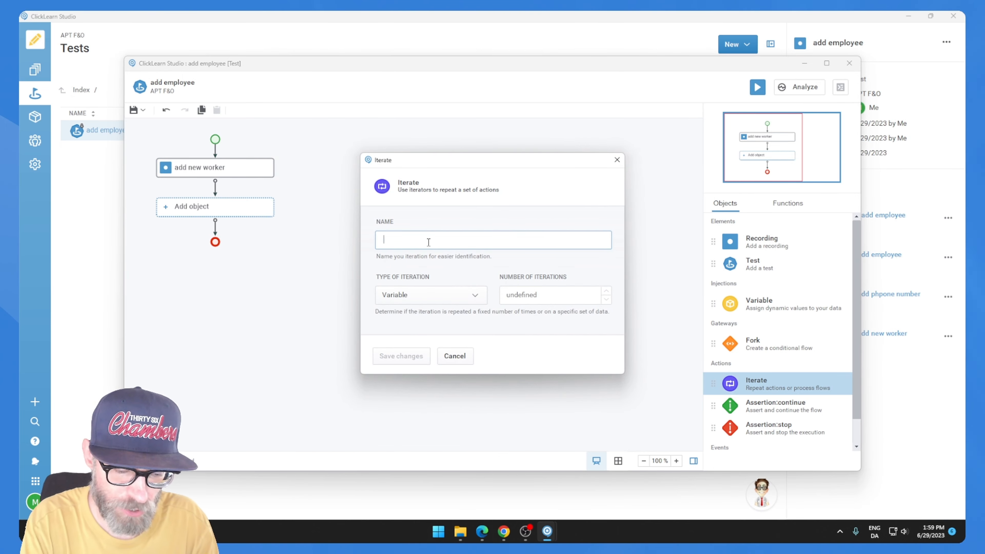
pyautogui.write('names')
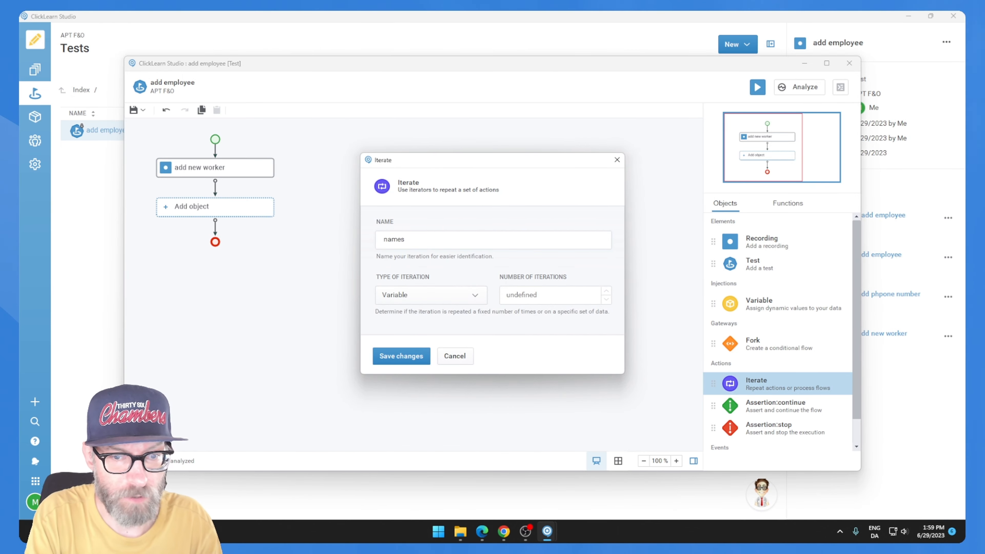
pyautogui.press('Return')
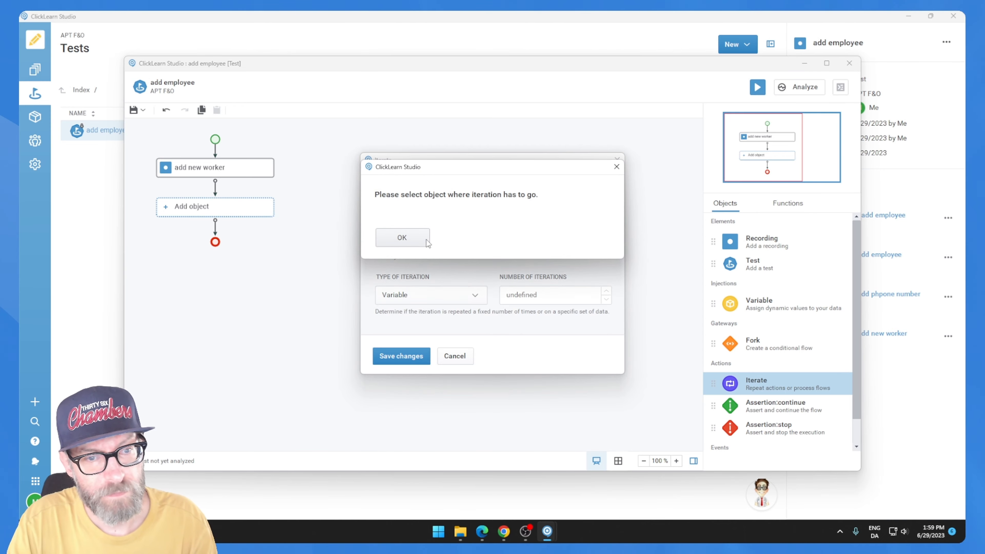
pyautogui.click(422, 237)
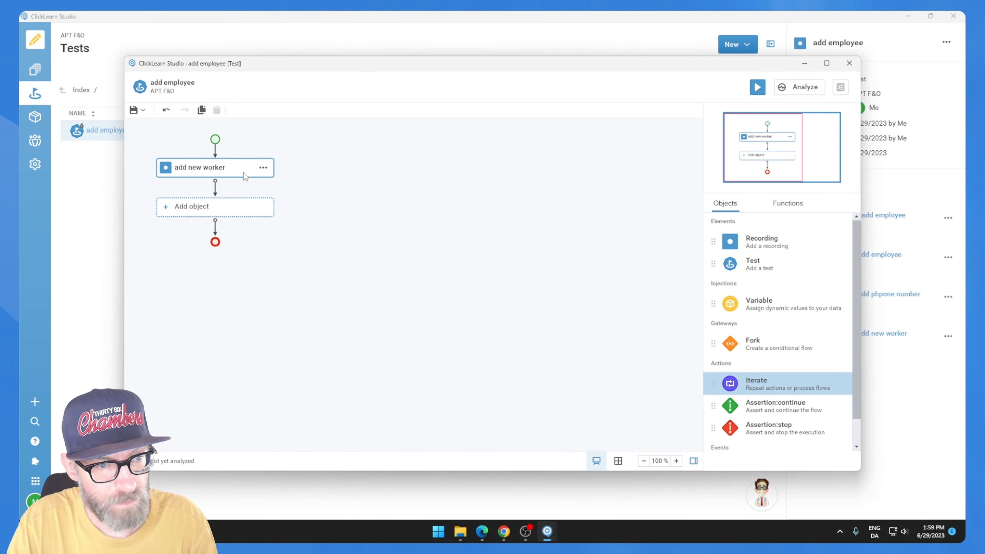
pyautogui.click(243, 172)
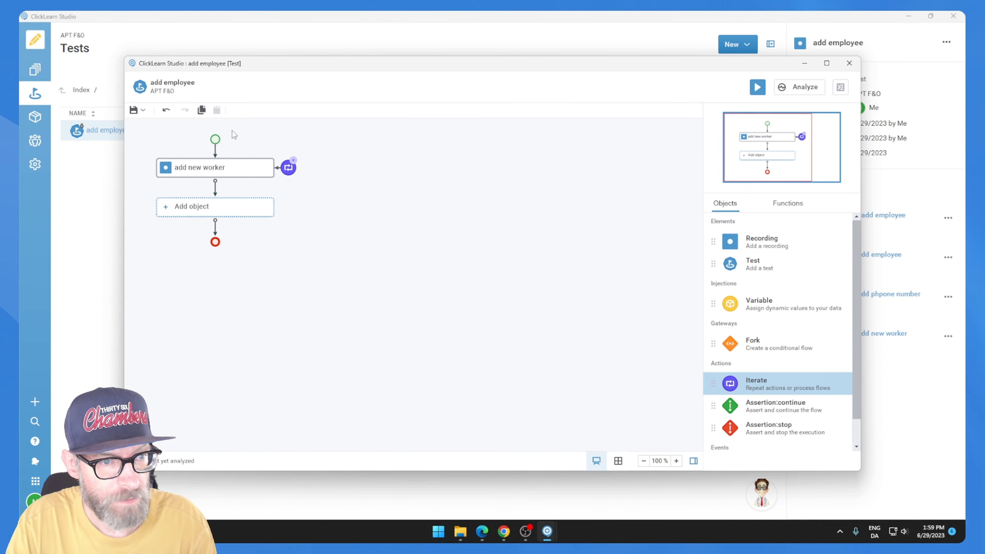
# Open the test data for the flow's start node in data view, and add a new scenario containing one "names" iteration.
pyautogui.click(618, 462)
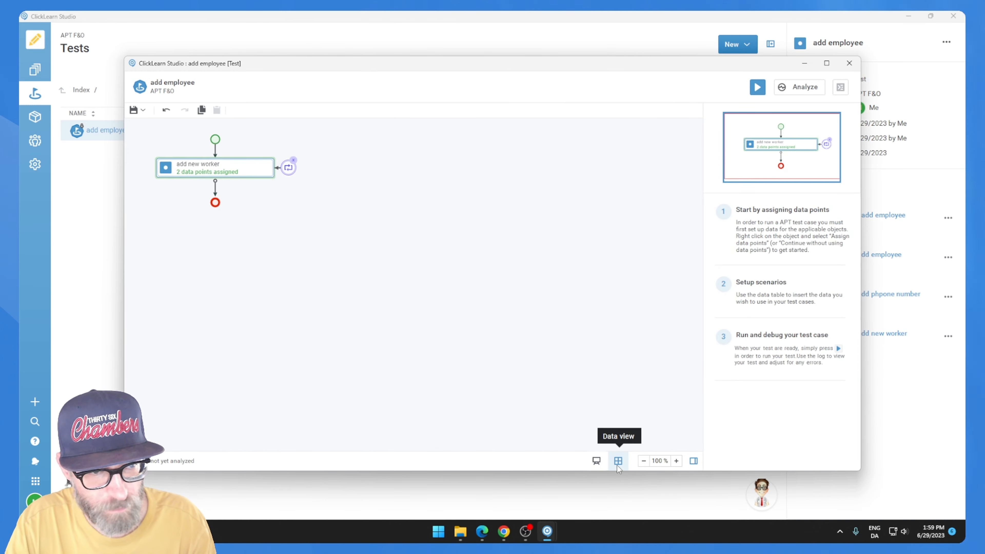
pyautogui.rightClick(215, 140)
pyautogui.click(252, 148)
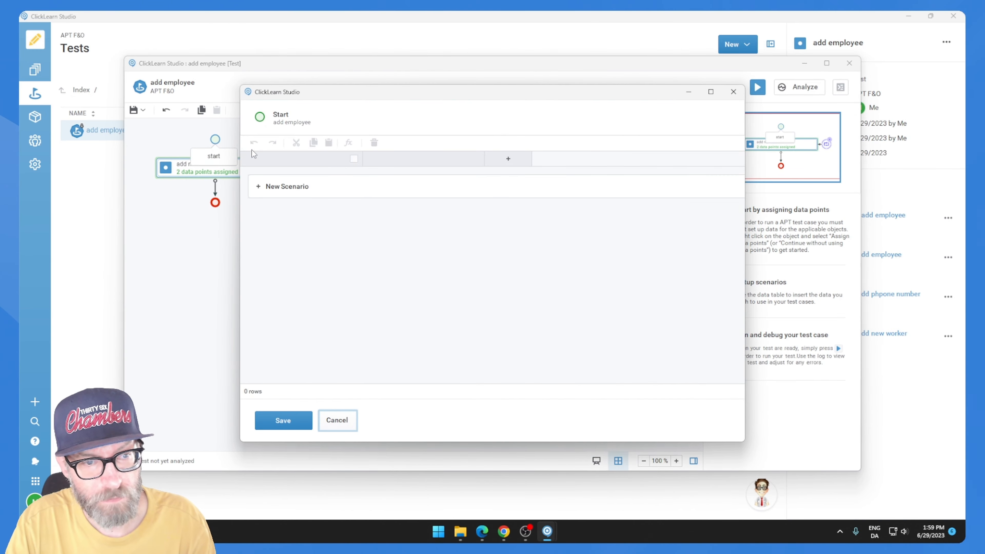
pyautogui.click(259, 187)
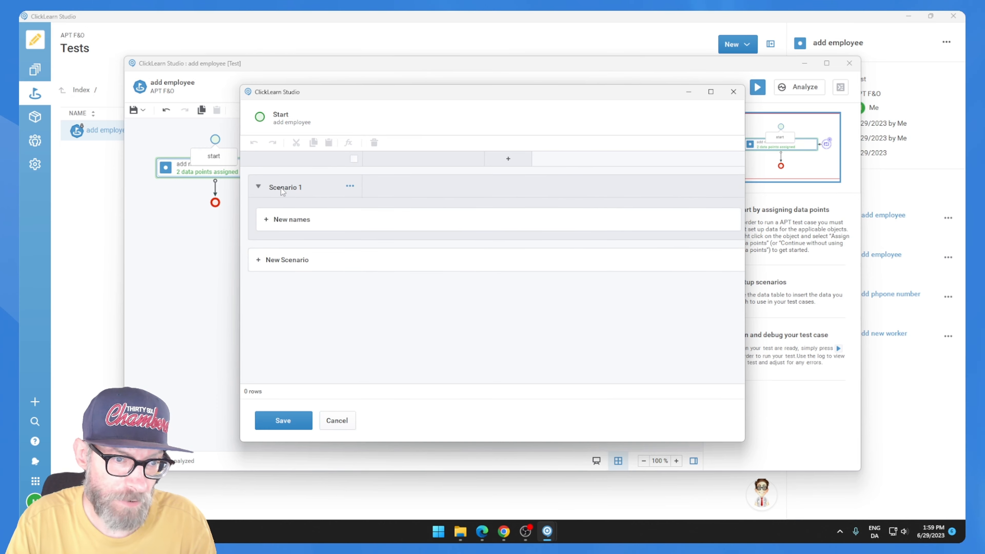
pyautogui.click(266, 220)
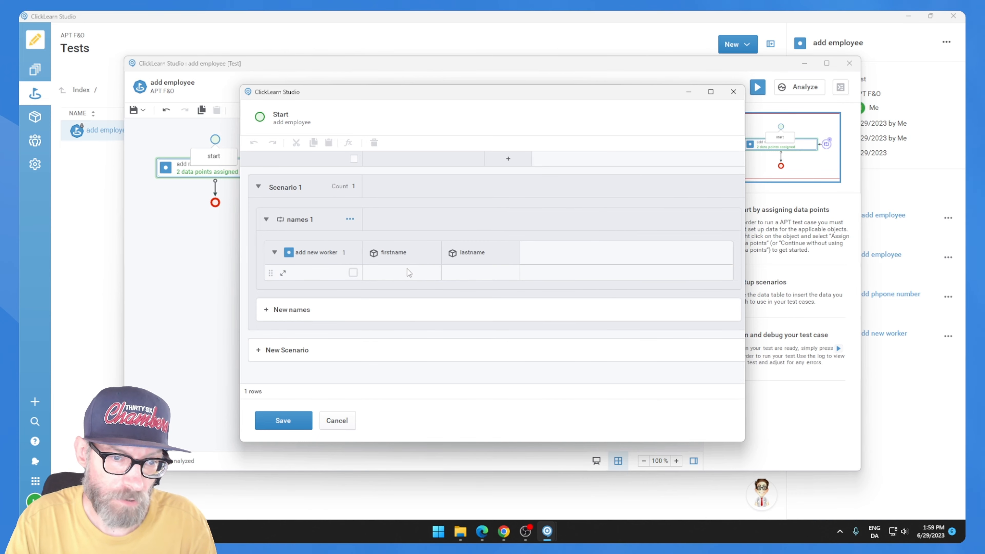
# Fill in the worker's first name and last name in the "names" iteration of Scenario 1.
pyautogui.click(387, 272)
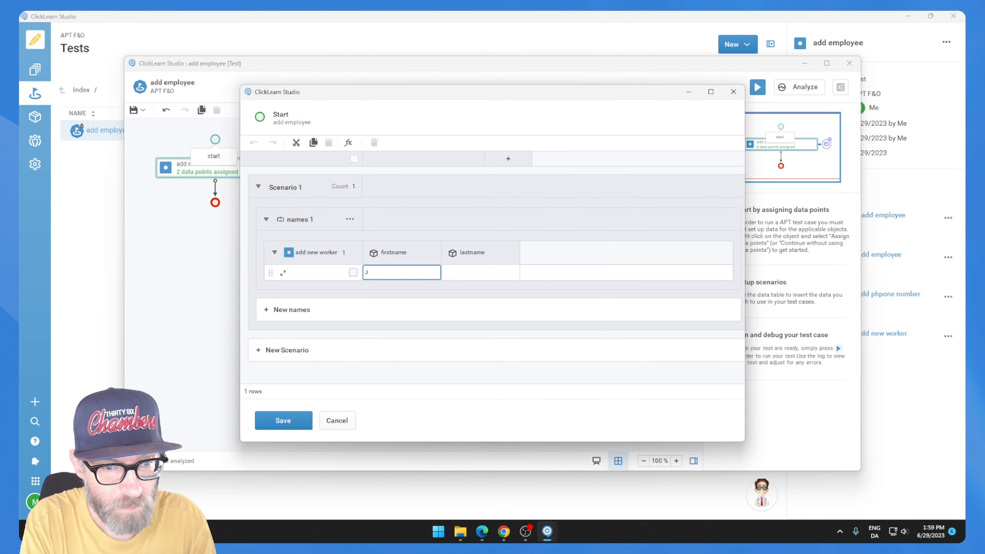
pyautogui.write('anett')
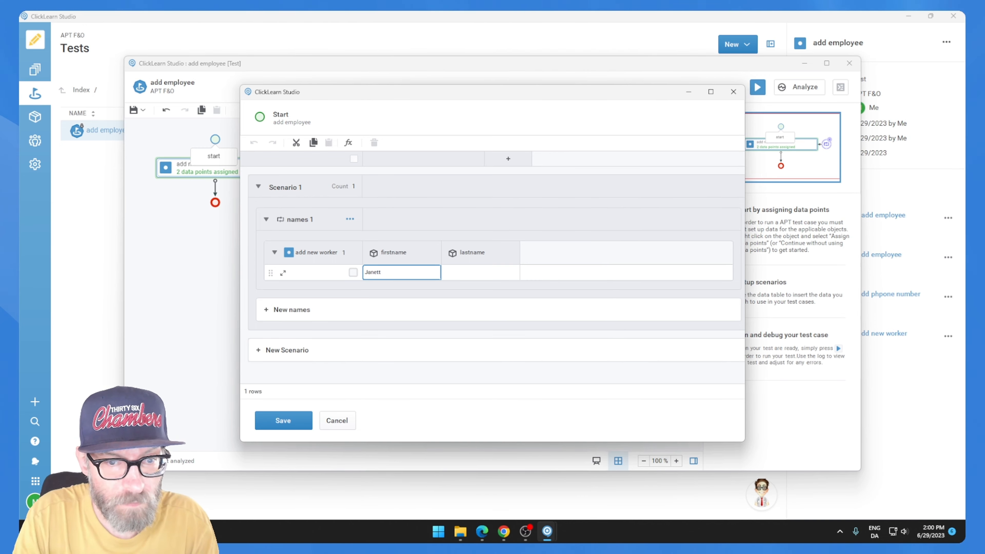
pyautogui.click(468, 272)
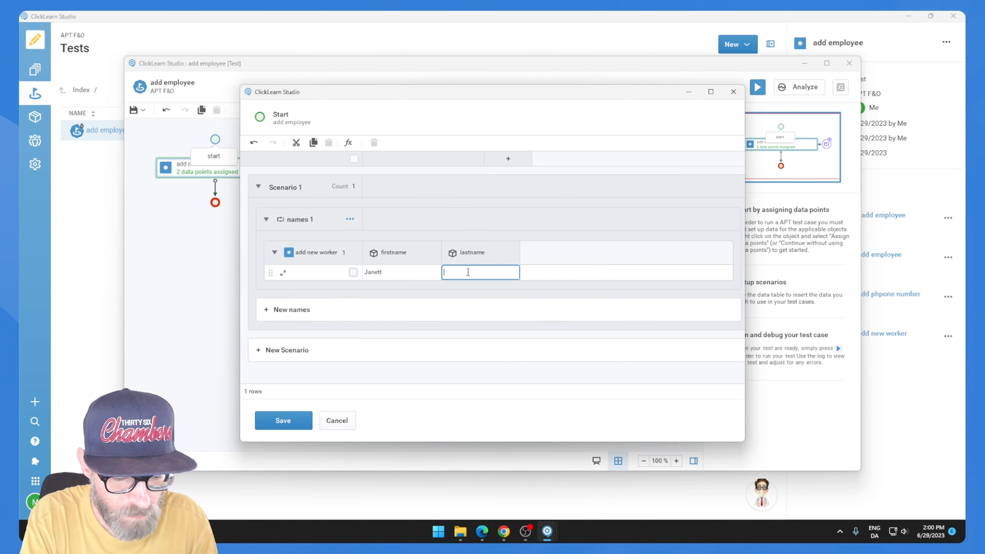
pyautogui.write('Hun')
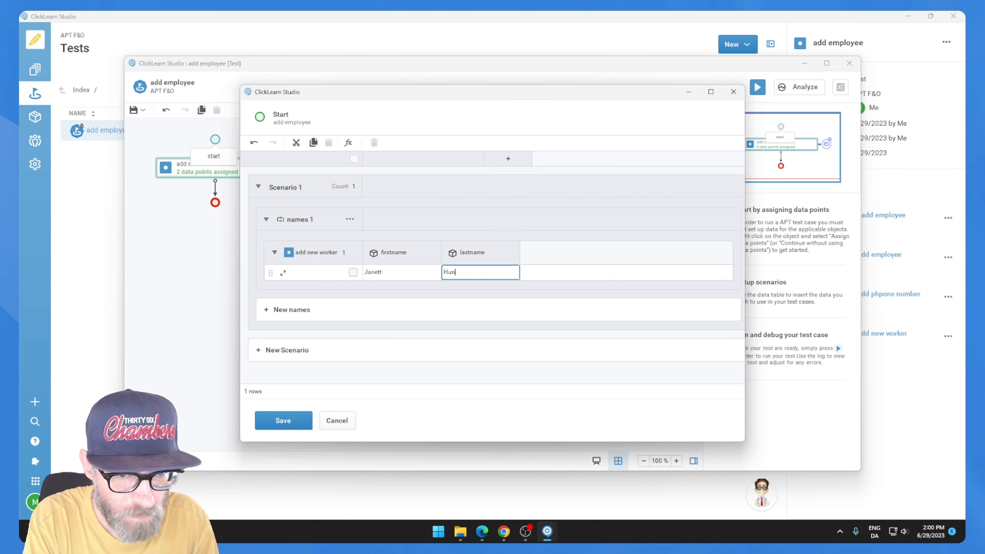
pyautogui.write('tington')
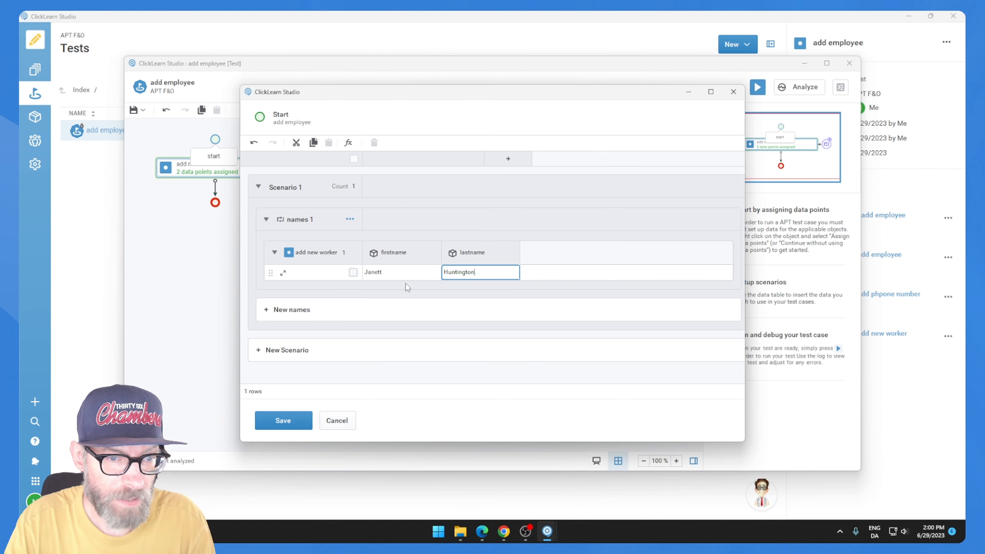
# Add a second scenario with one "names" iteration and fill in another worker's first and last name.
pyautogui.click(263, 351)
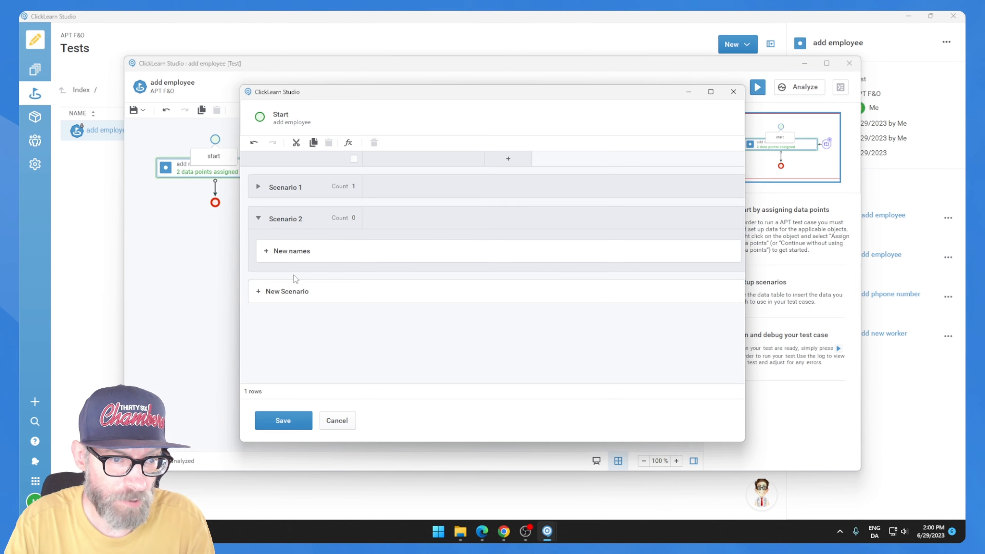
pyautogui.click(268, 252)
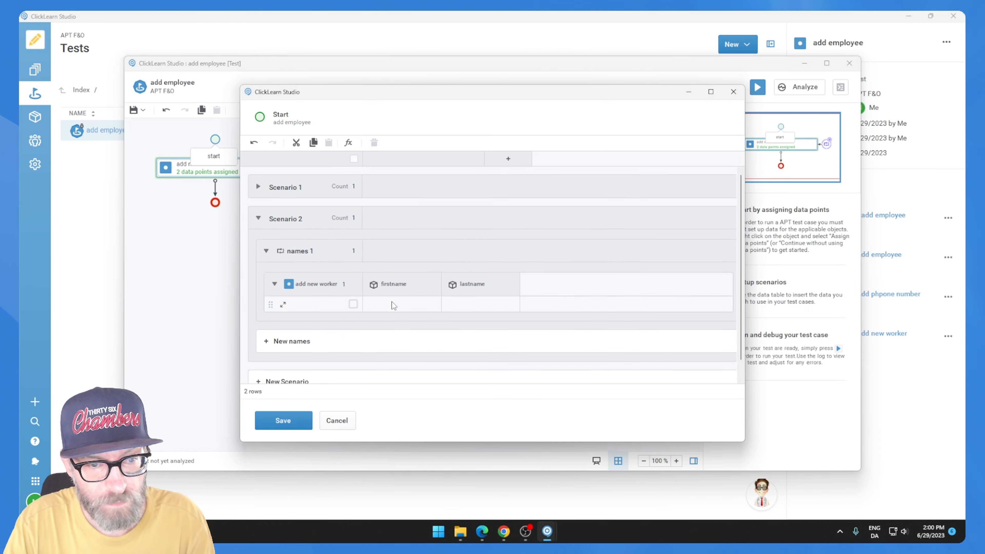
pyautogui.click(392, 304)
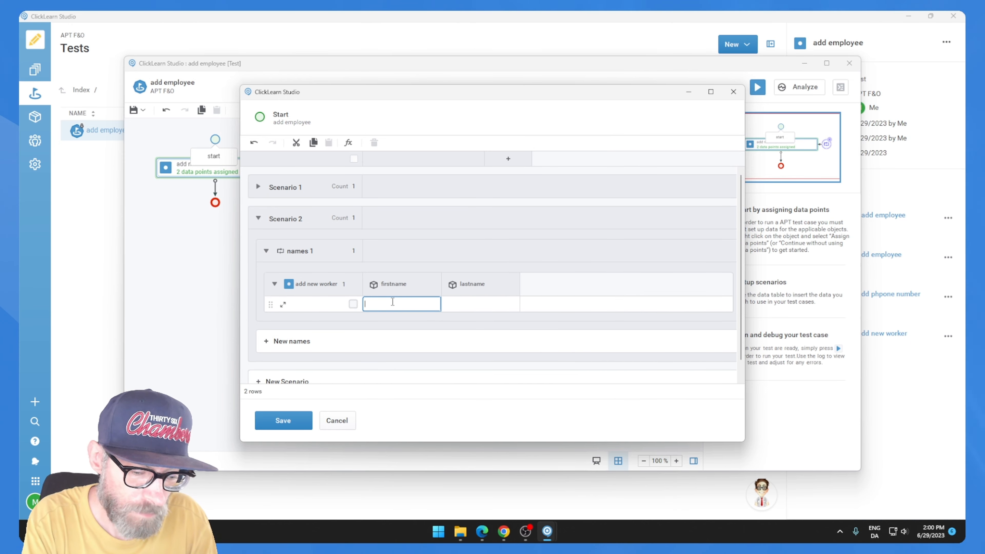
pyautogui.write('J')
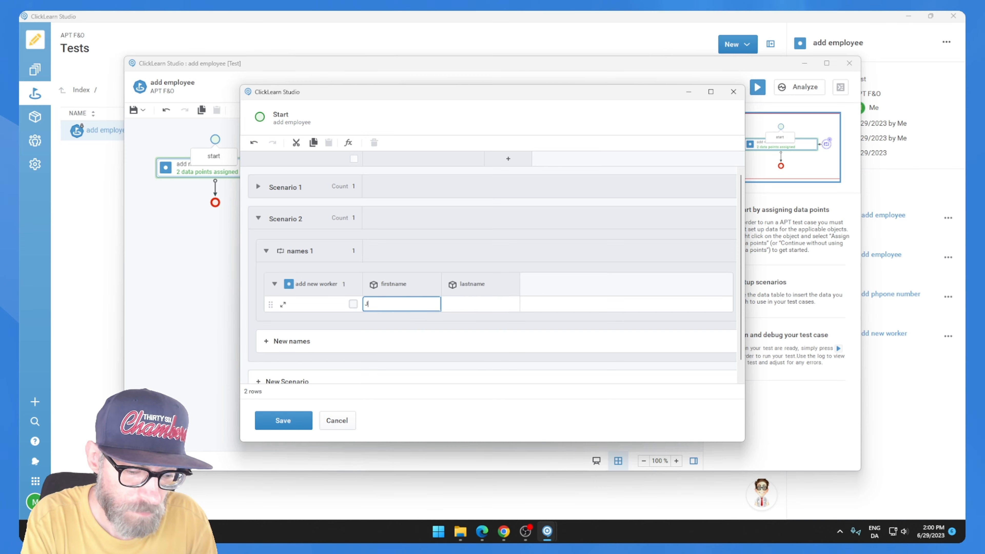
pyautogui.write('amie')
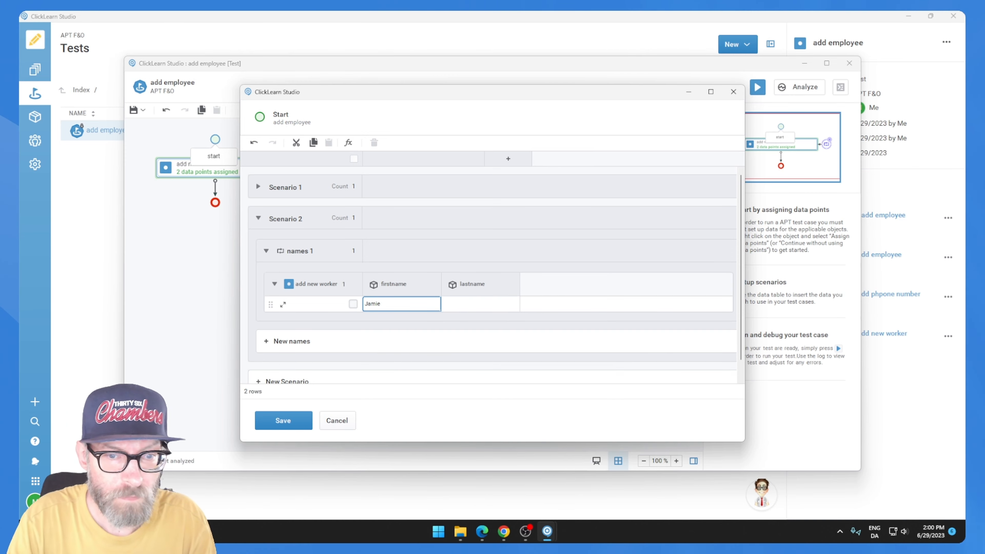
pyautogui.click(467, 308)
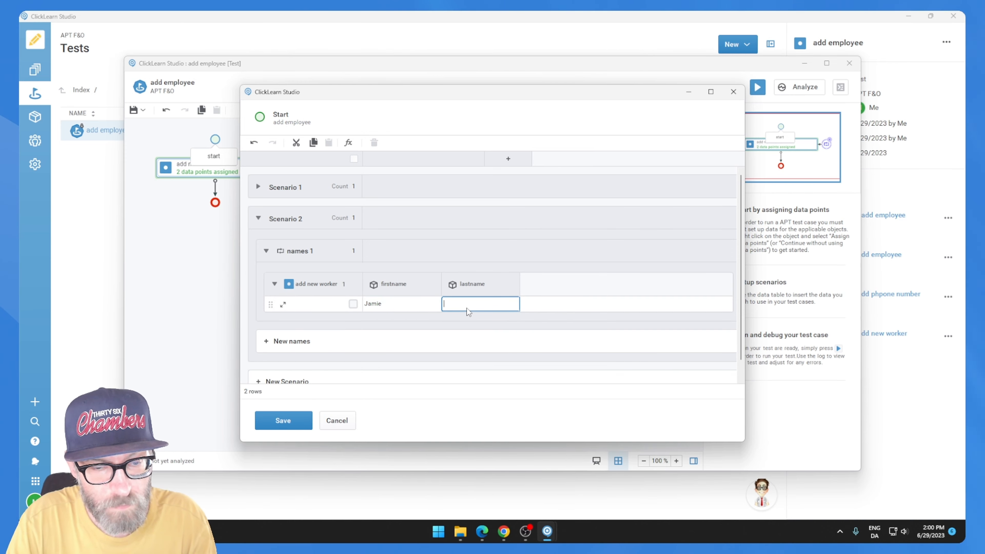
pyautogui.write('Jensen')
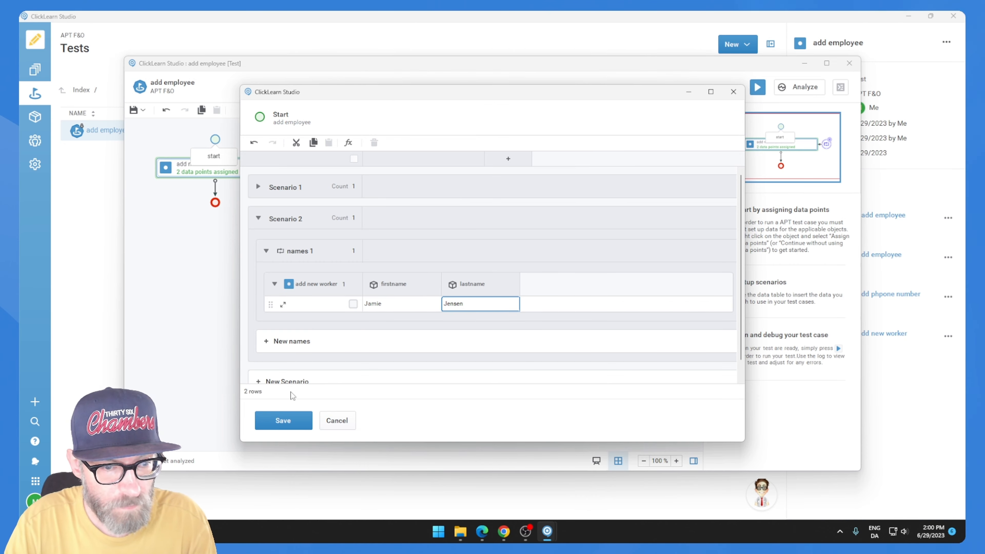
# Save the scenario data and close the "add employee" test with its changes saved.
pyautogui.click(279, 419)
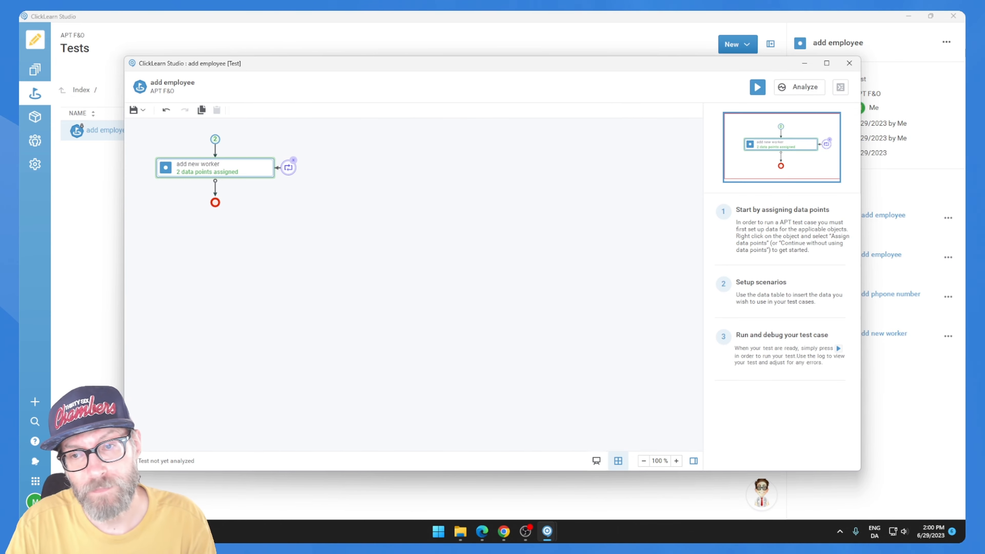
pyautogui.click(850, 63)
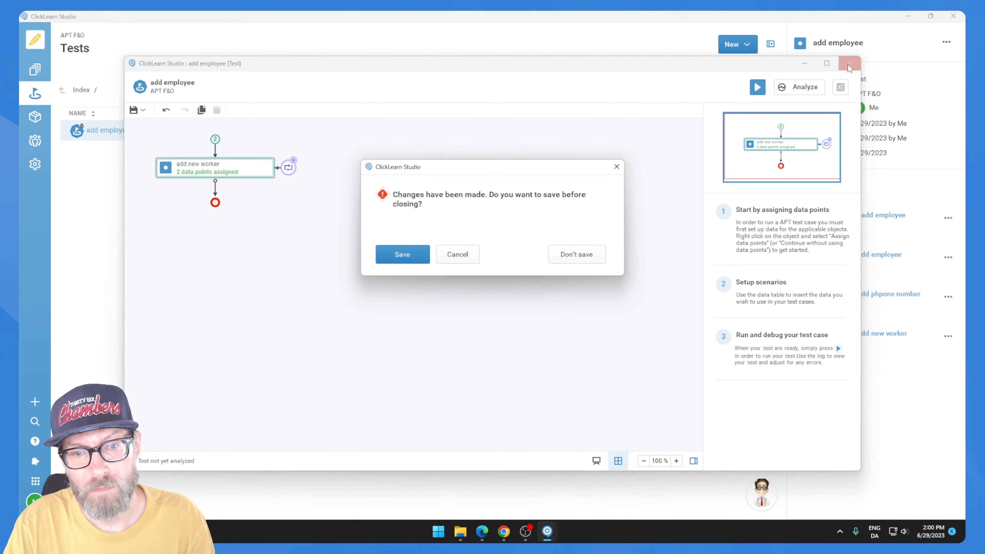
pyautogui.click(397, 253)
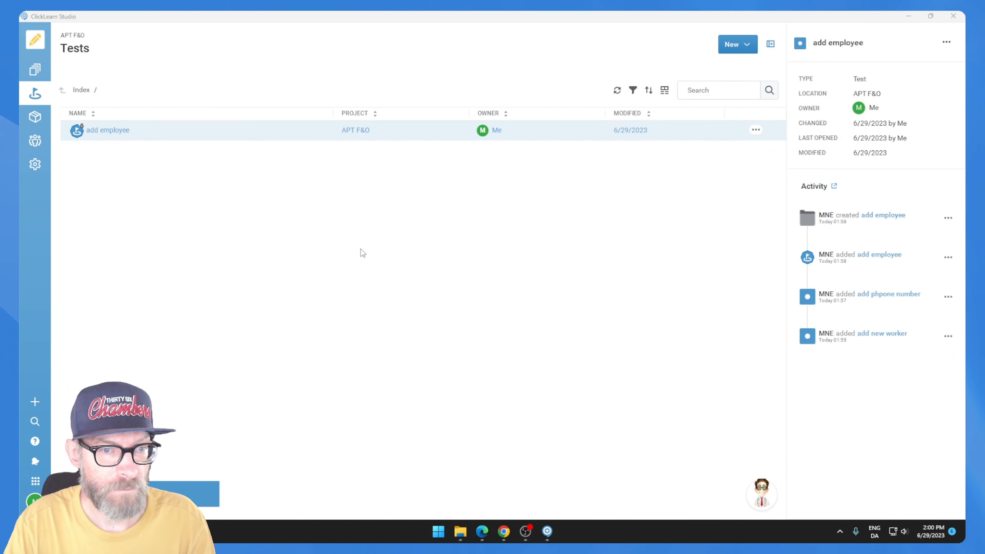
pyautogui.click(174, 165)
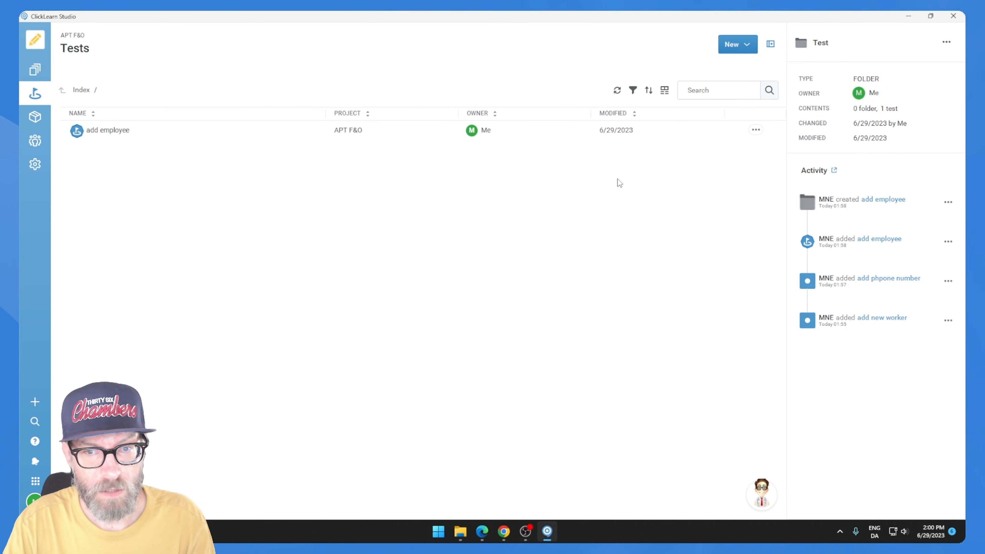
# Create a new test named "phone numbers" in the APT F&O project.
pyautogui.click(746, 45)
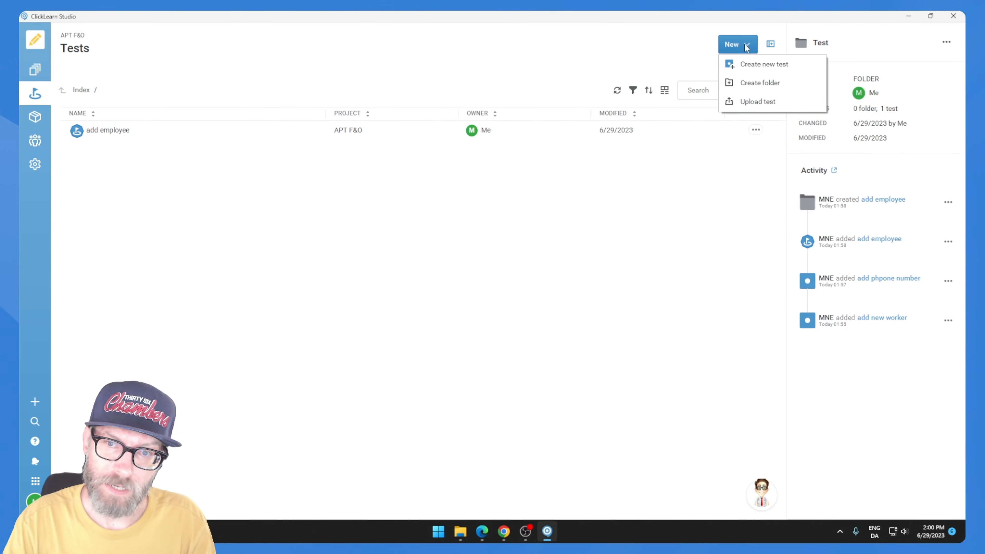
pyautogui.click(746, 64)
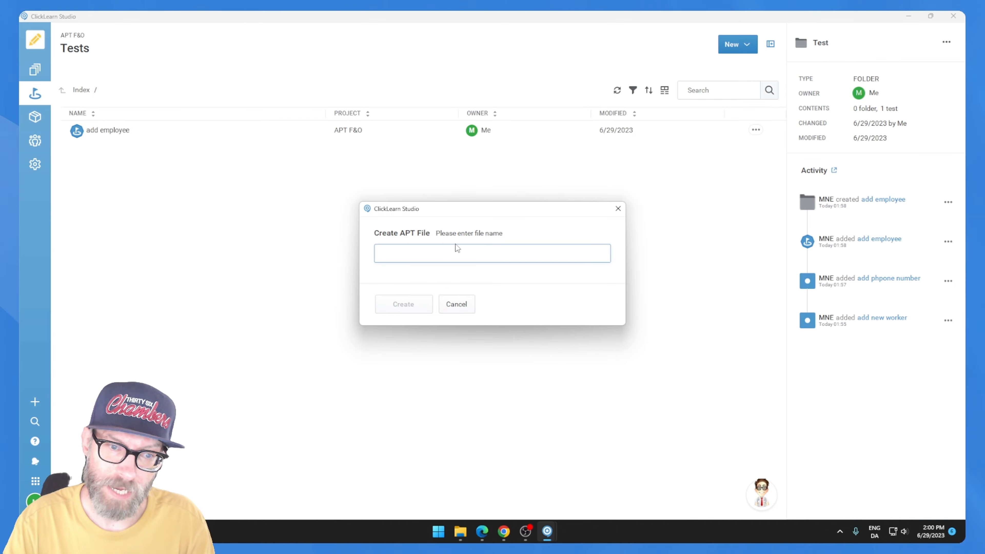
pyautogui.write('phone numbers')
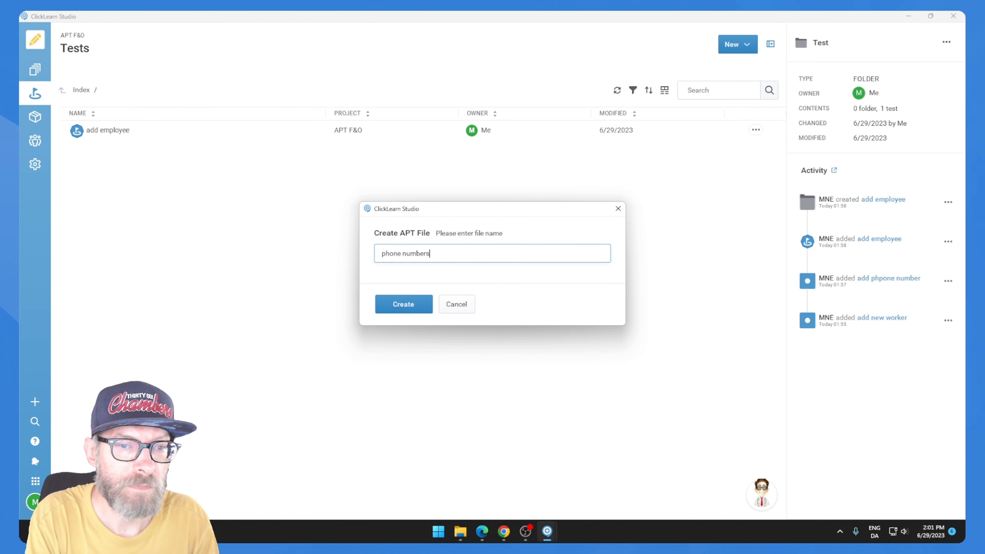
pyautogui.press('Return')
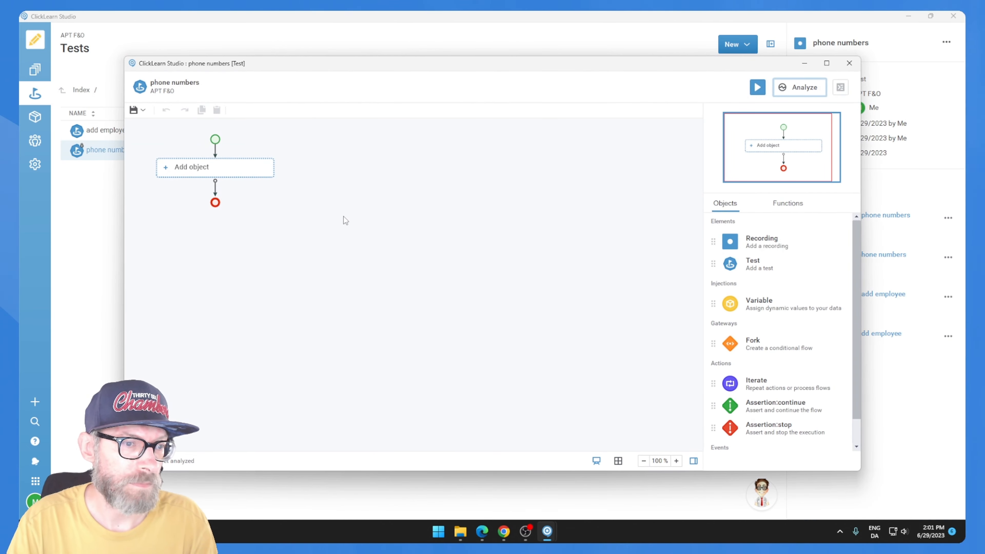
# Add the "add phpone number" recording as the first object in the test flow and save its recording settings.
pyautogui.moveTo(774, 247); pyautogui.dragTo(194, 166)
pyautogui.click(472, 198)
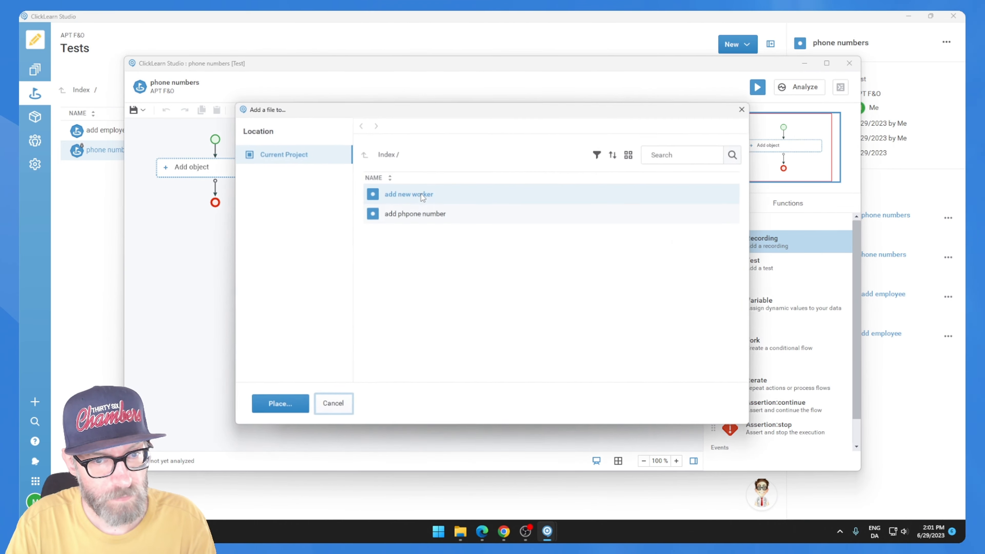
pyautogui.click(391, 214)
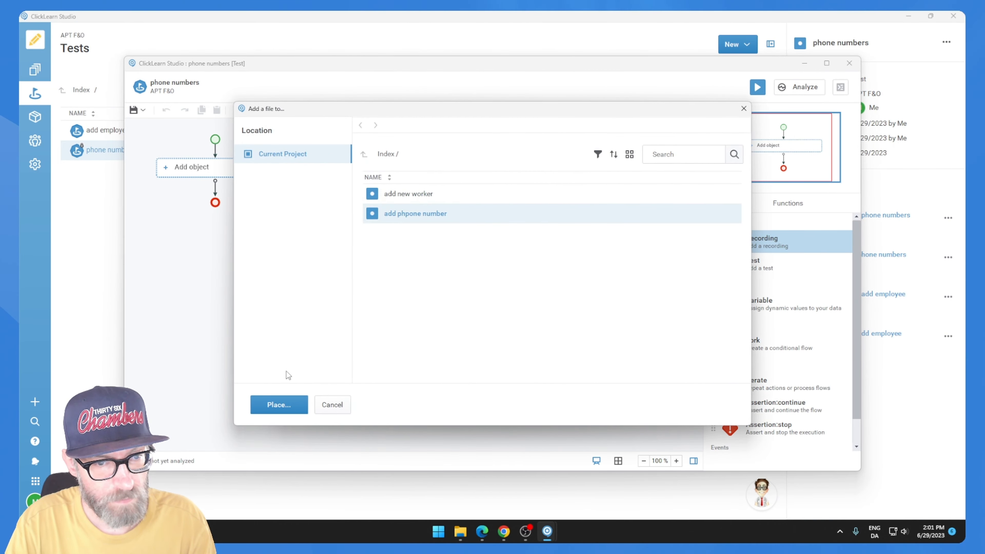
pyautogui.click(275, 403)
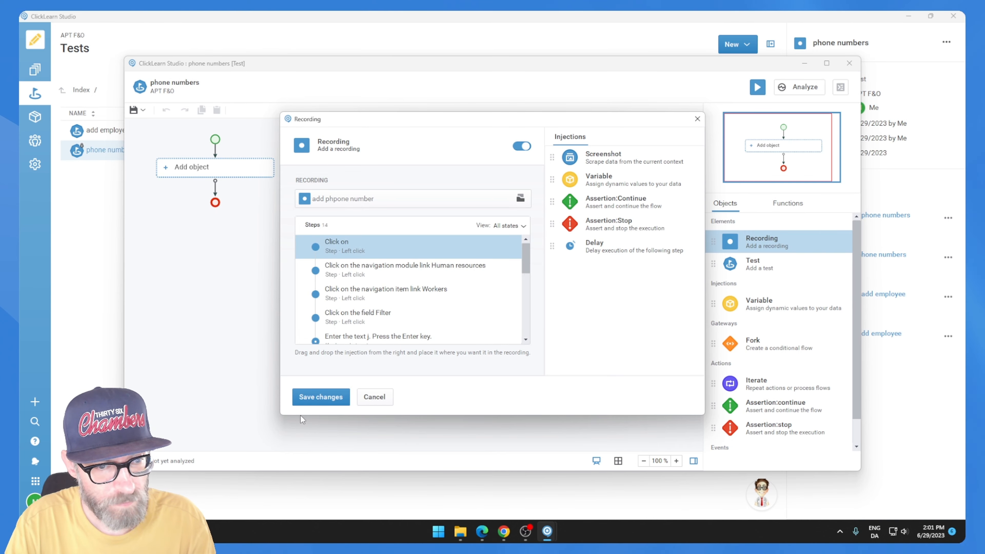
pyautogui.click(308, 401)
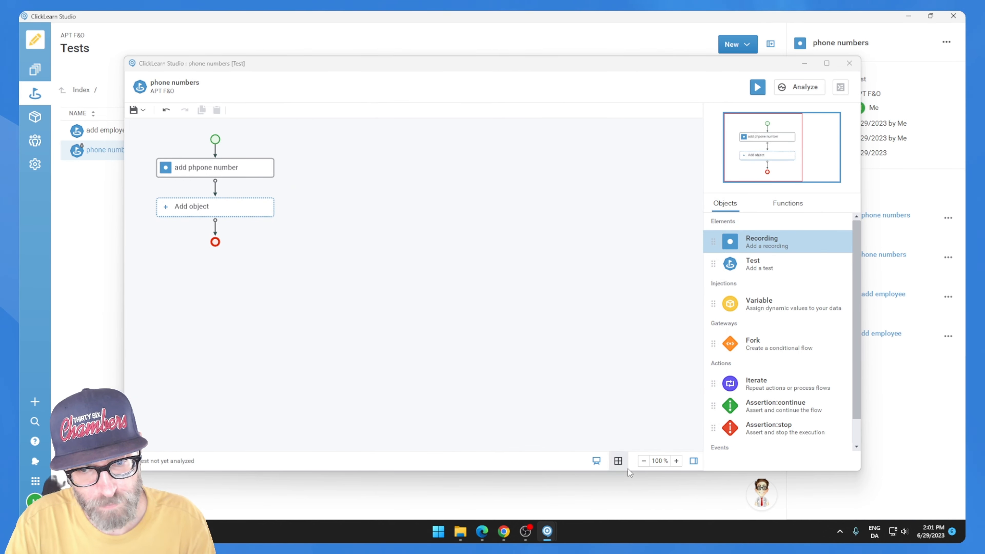
# Begin assigning data points for the "add phpone number" object in data view and widen the Step column.
pyautogui.click(619, 461)
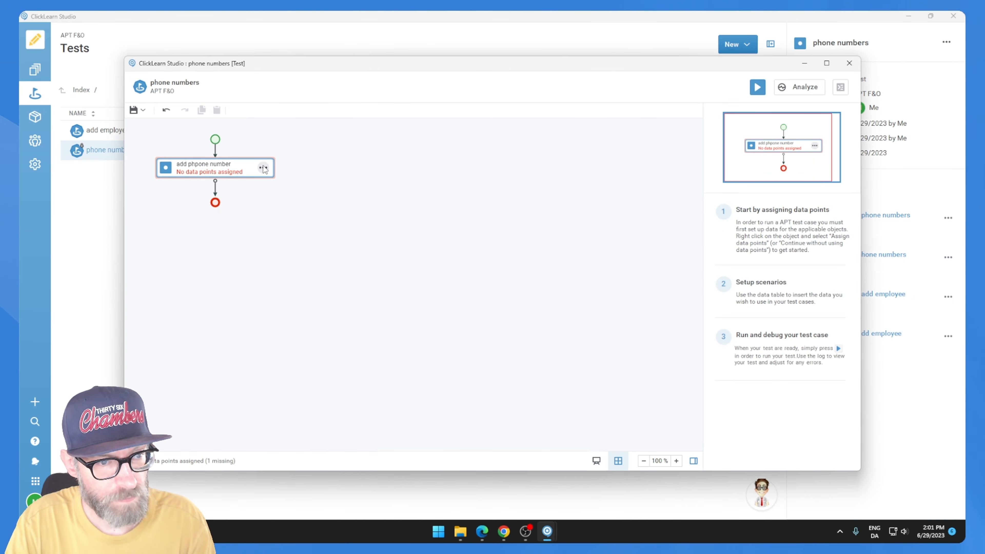
pyautogui.click(261, 167)
pyautogui.click(282, 176)
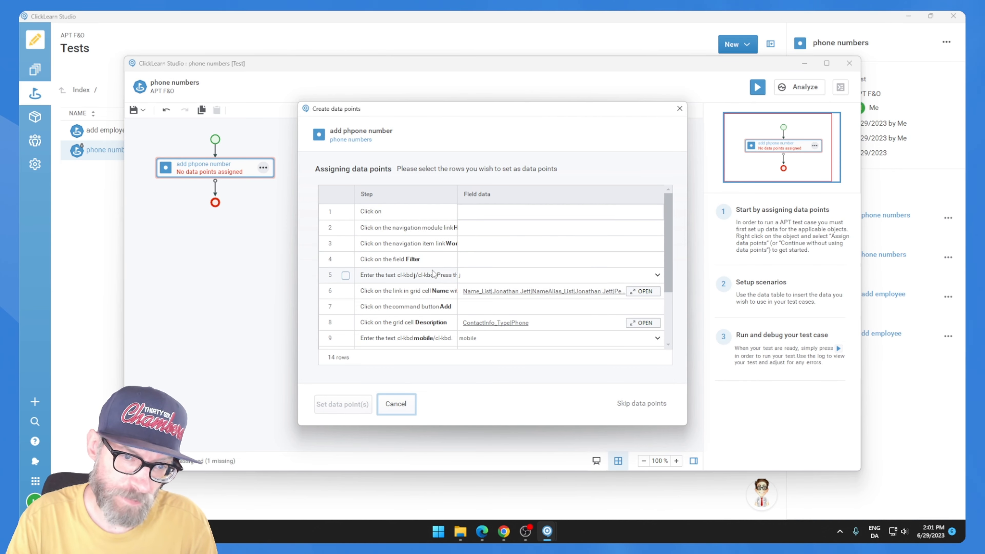
pyautogui.moveTo(430, 280)
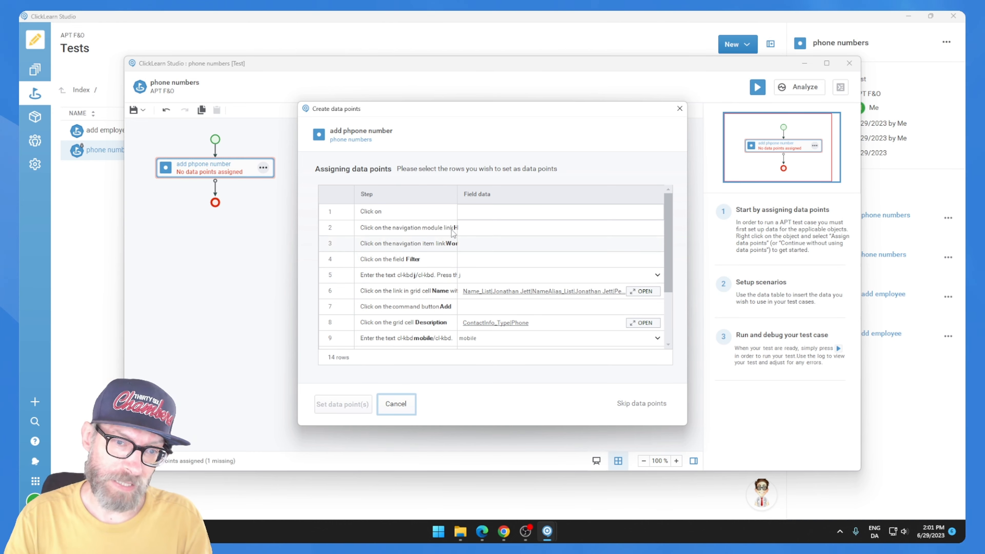
pyautogui.moveTo(458, 195); pyautogui.dragTo(556, 196)
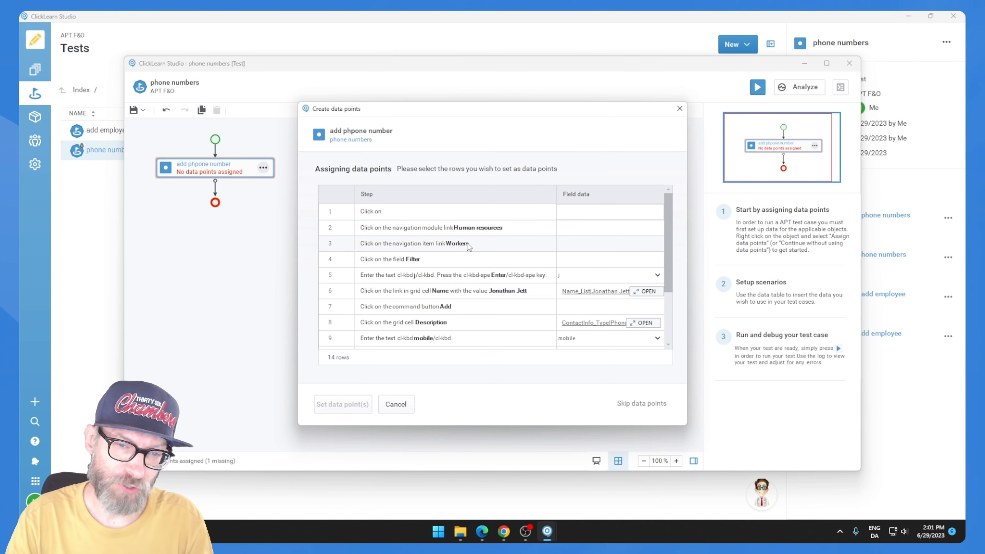
pyautogui.moveTo(556, 200); pyautogui.dragTo(511, 199)
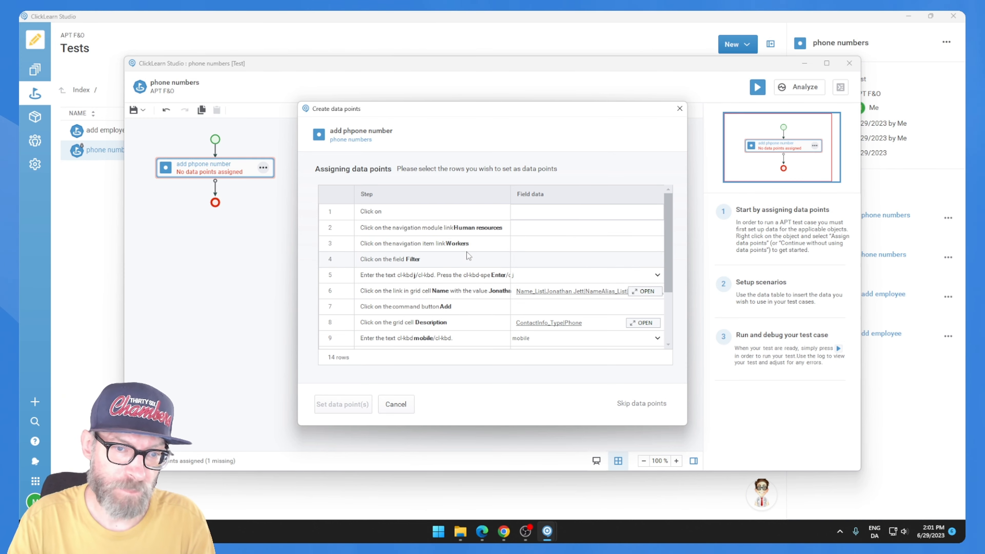
pyautogui.moveTo(461, 278)
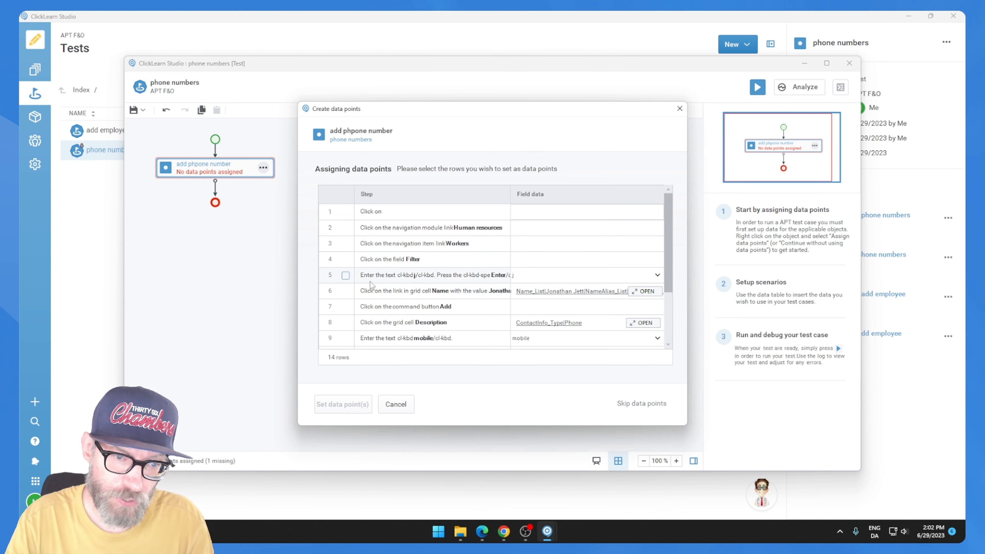
# Mark the text entry for the Filter field in row 5 as data point "fitler".
pyautogui.click(346, 276)
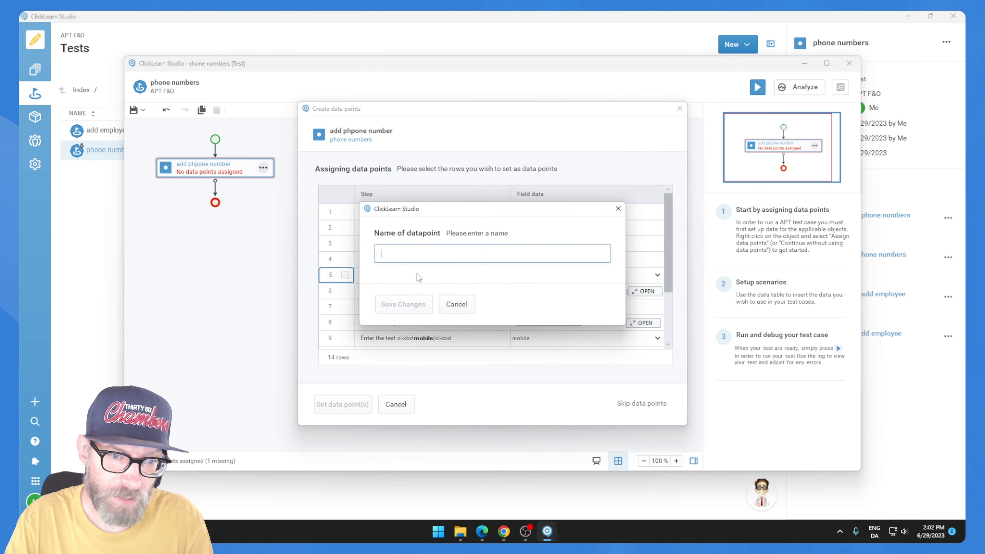
pyautogui.write('fitler')
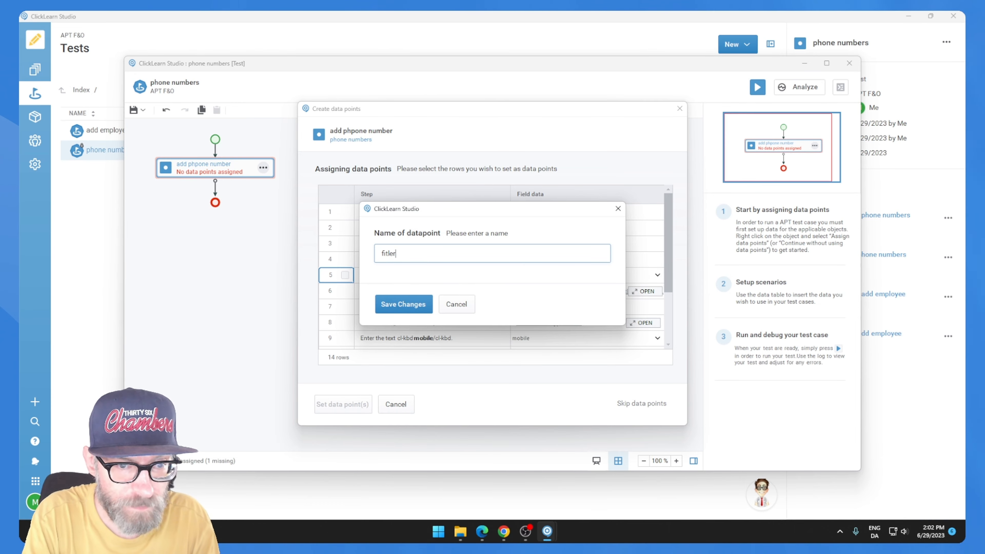
pyautogui.press('Return')
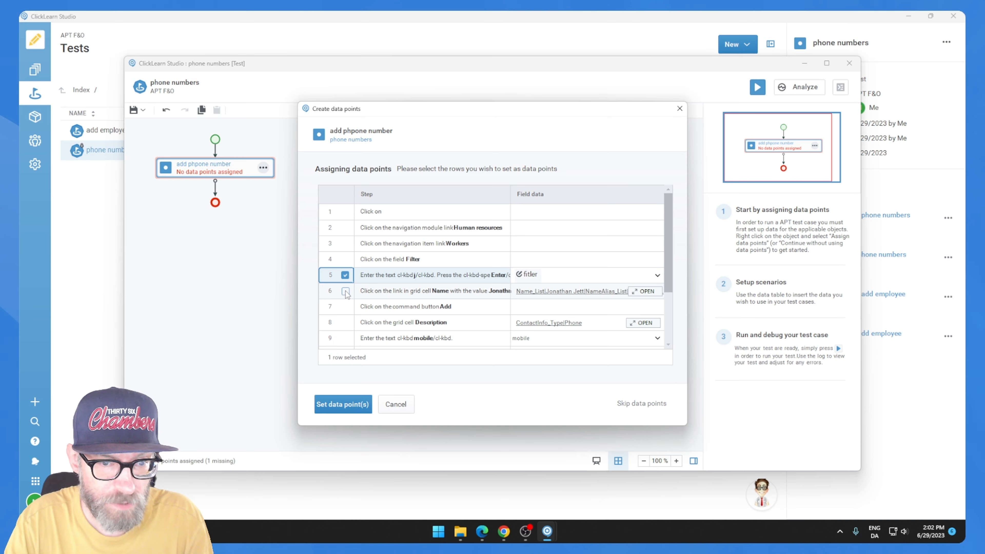
# Set the Name_List column of the row 6 grid link as data point "Name_List" and save the data filter.
pyautogui.click(346, 292)
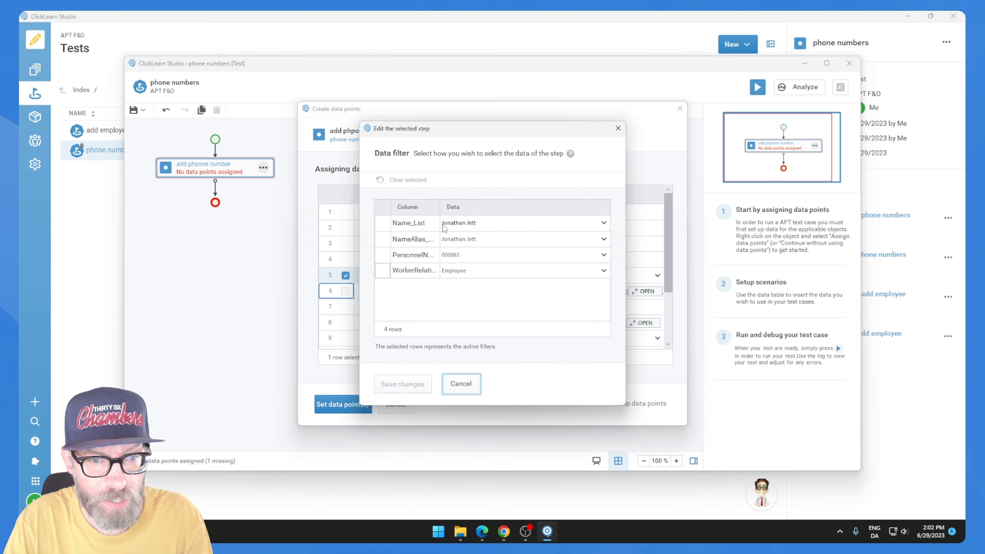
pyautogui.click(389, 229)
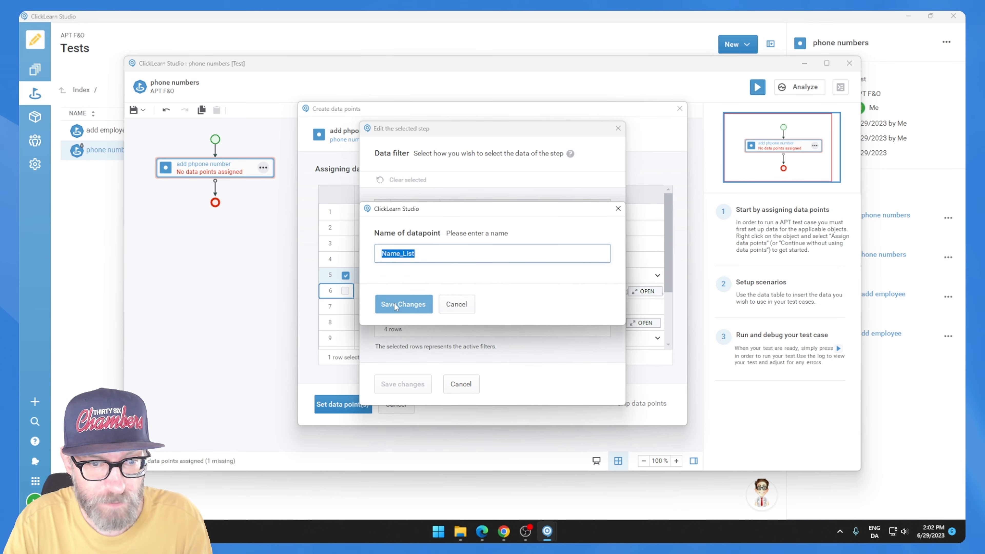
pyautogui.click(399, 307)
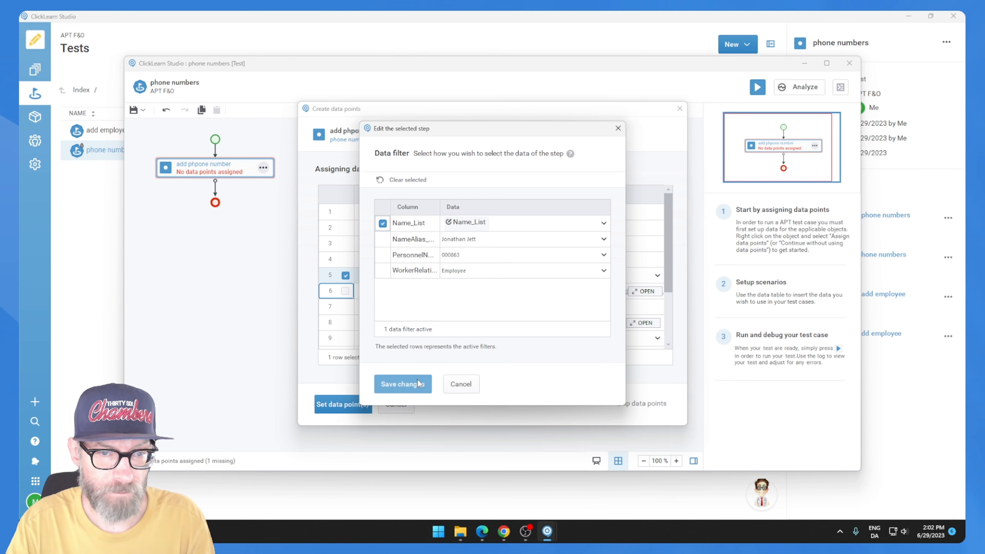
pyautogui.click(403, 384)
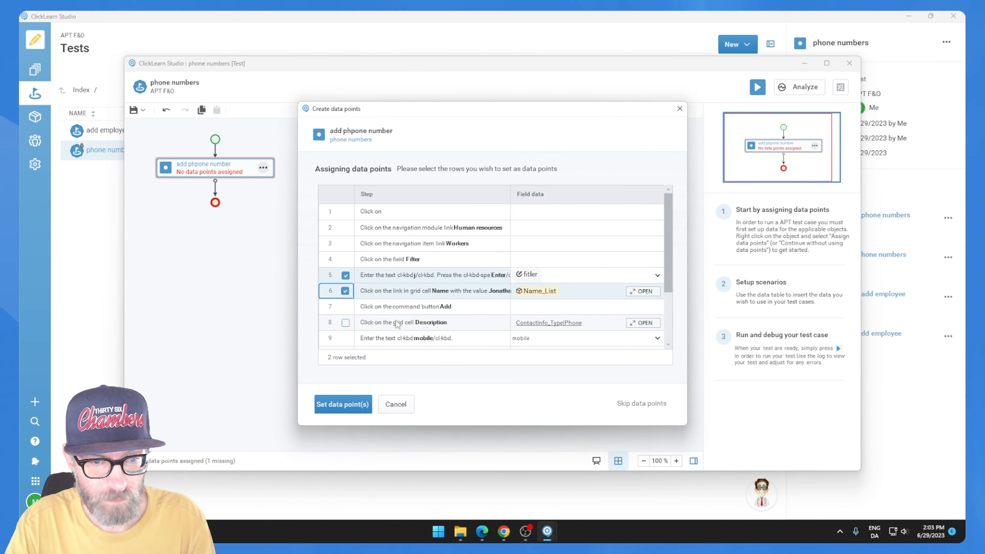
# Mark the text entry in row 11 as data point "phonenumber" and set the selected data points for the object.
pyautogui.scroll(-1, 396, 322)
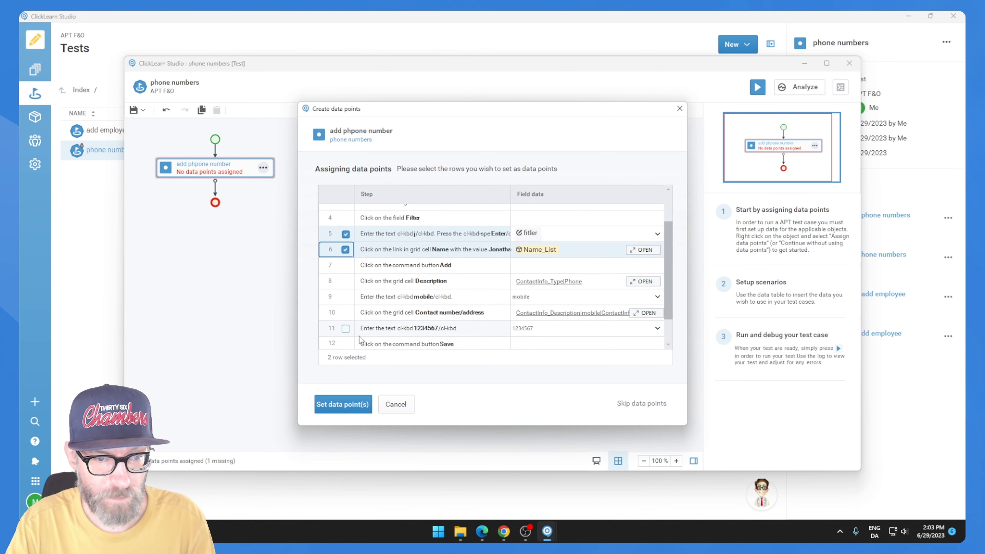
pyautogui.click(346, 329)
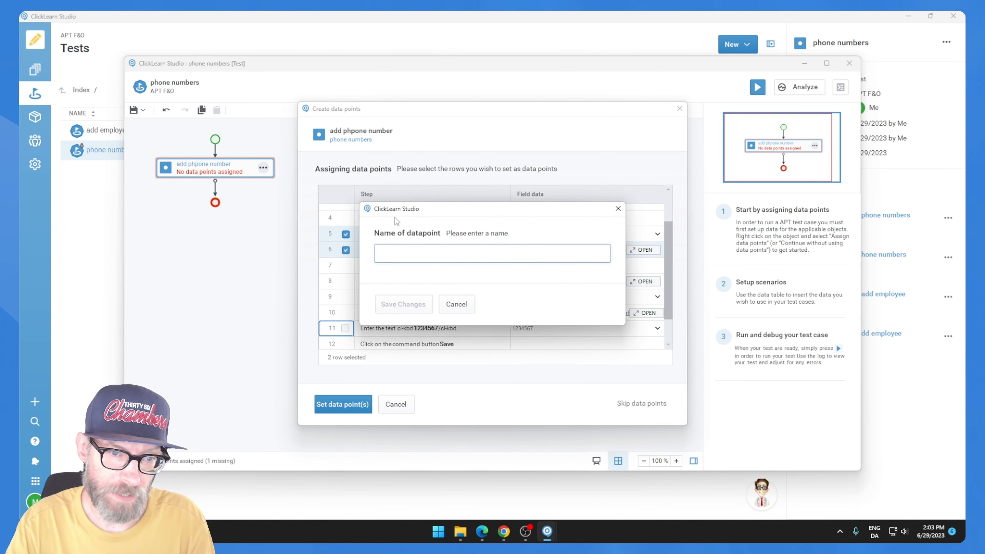
pyautogui.write('phone')
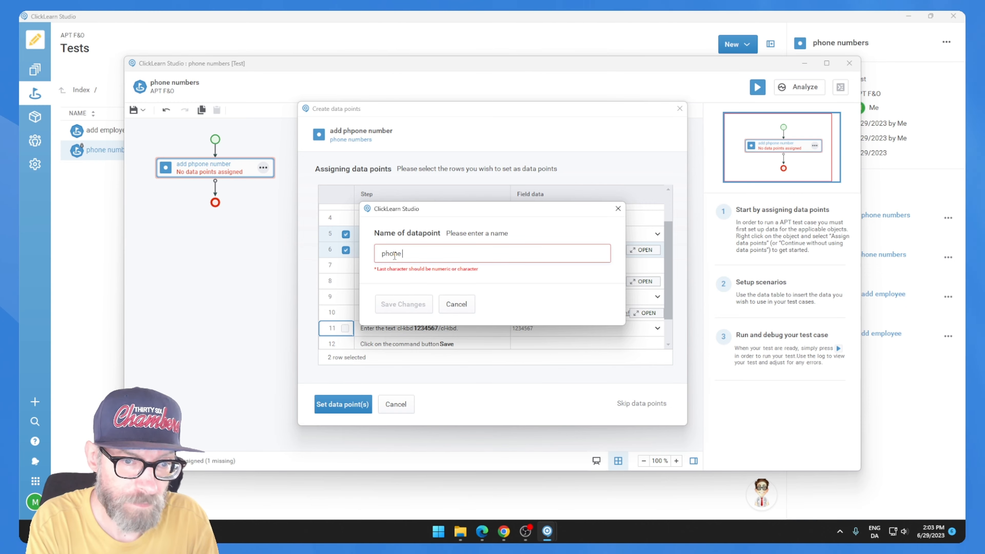
pyautogui.press('BackSpace')
pyautogui.write('nenumber')
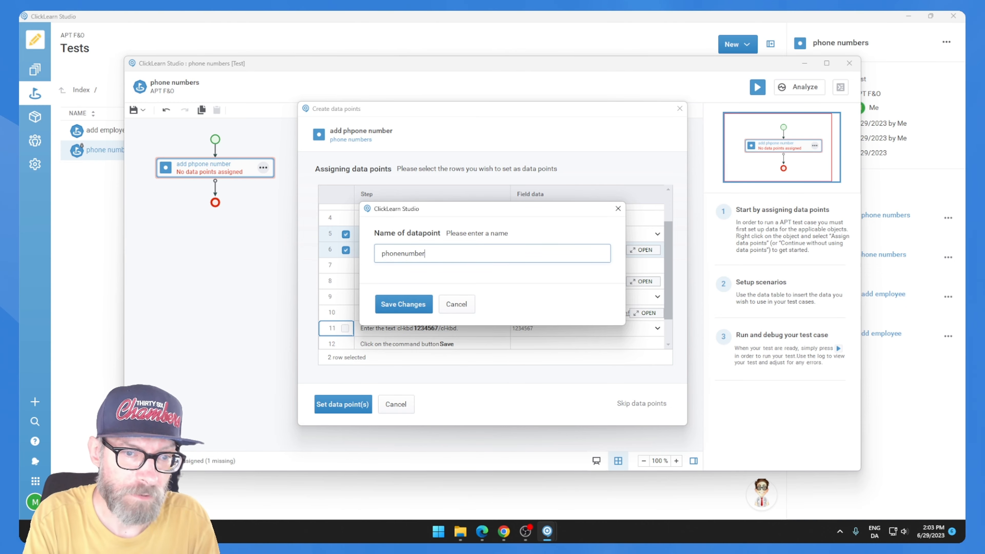
pyautogui.press('Return')
pyautogui.scroll(-1, 492, 271)
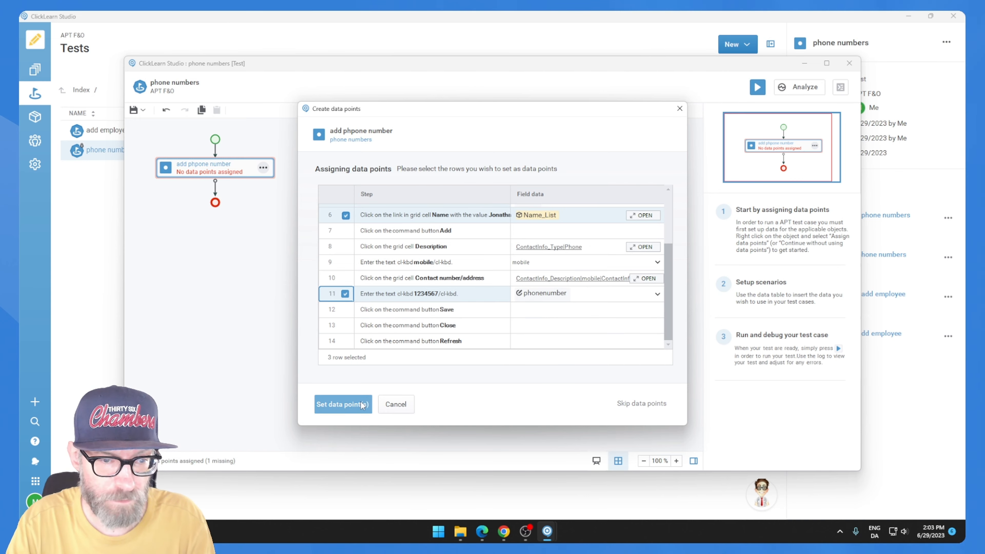
pyautogui.click(362, 405)
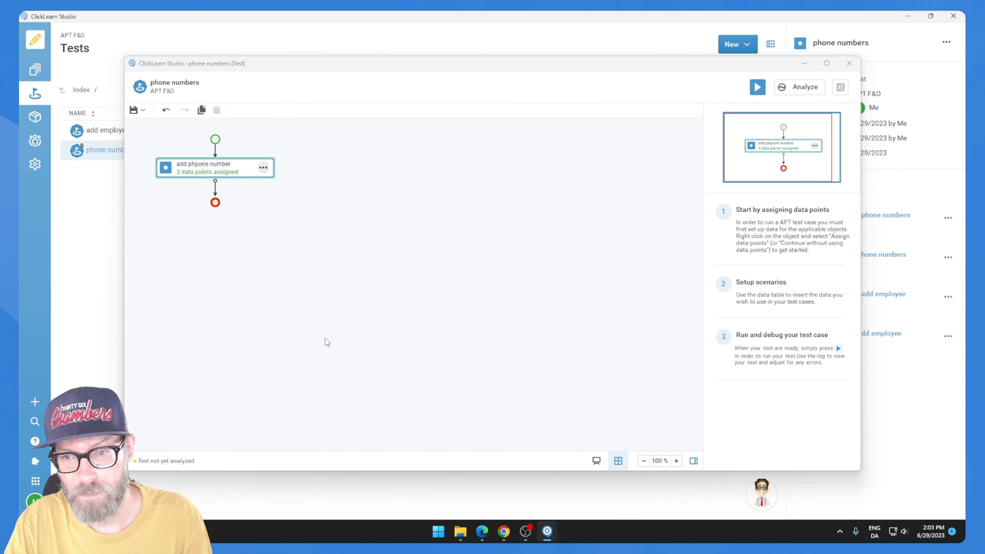
# Open the start node's iteration data table and add a first scenario.
pyautogui.click(263, 167)
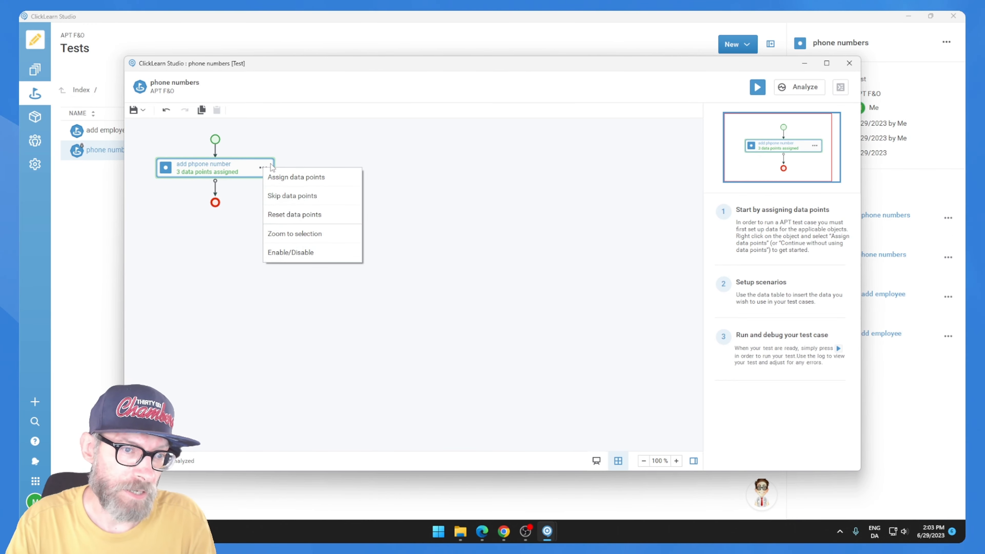
pyautogui.click(417, 192)
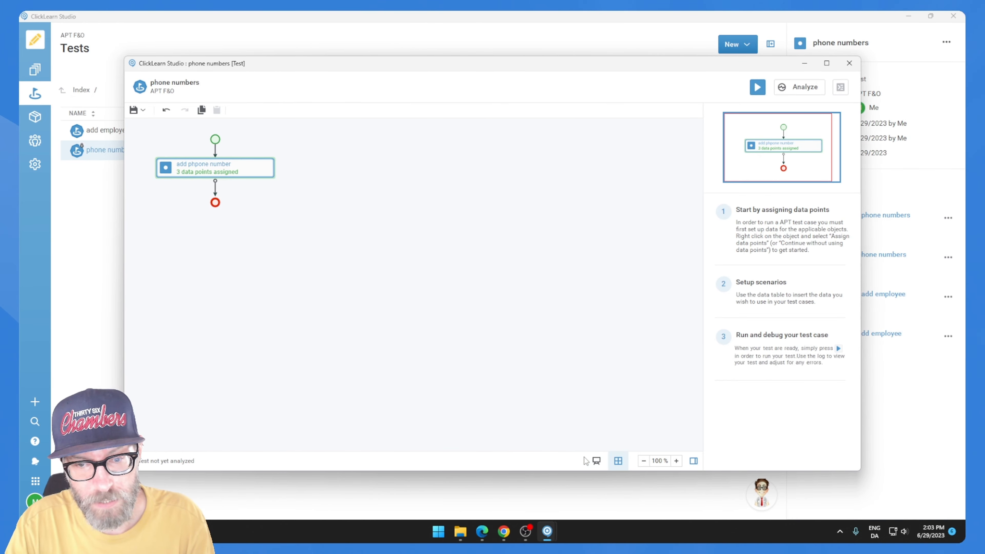
pyautogui.rightClick(215, 145)
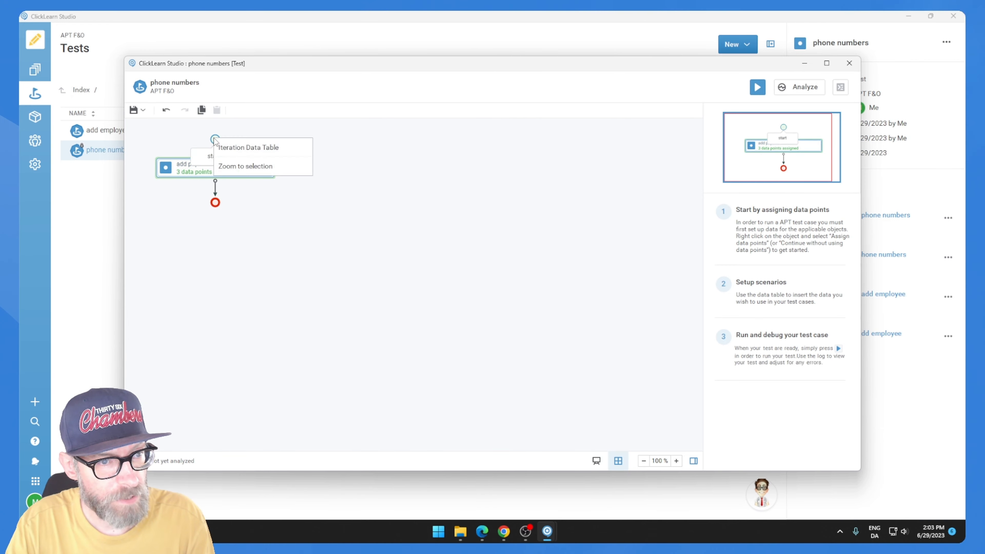
pyautogui.click(228, 149)
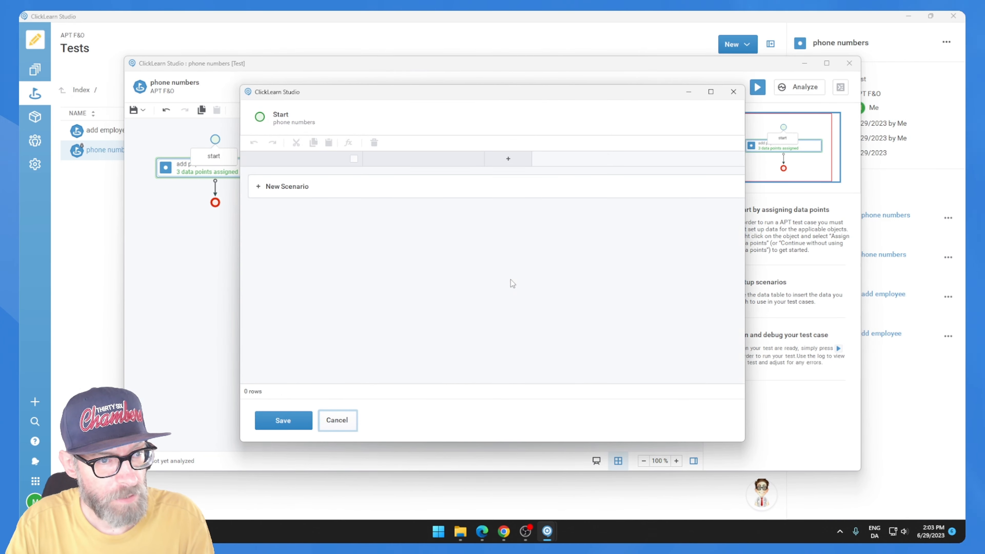
pyautogui.click(259, 190)
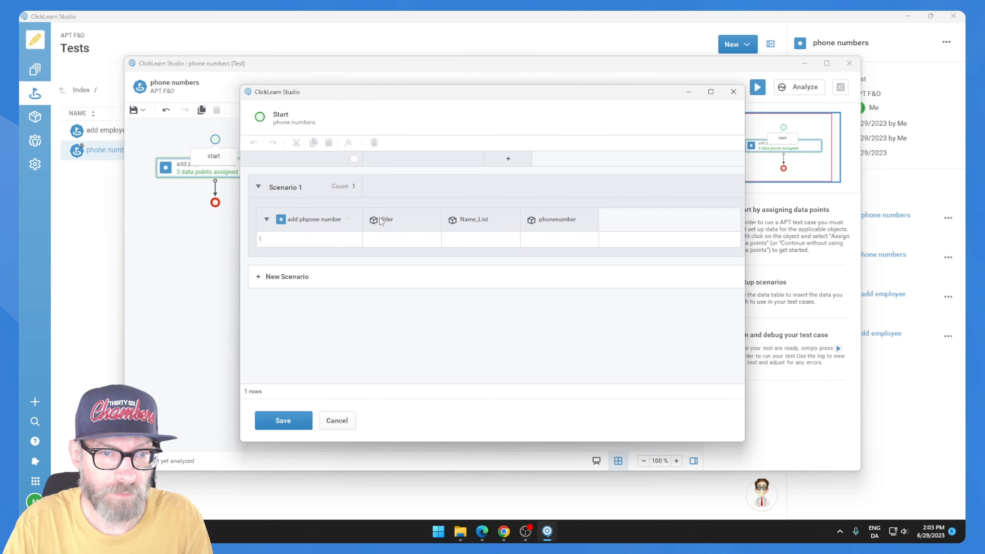
# In Scenario 1, enter "ja" for fitler, the worker's first name for Name_List and the surname for phonenumber.
pyautogui.click(385, 241)
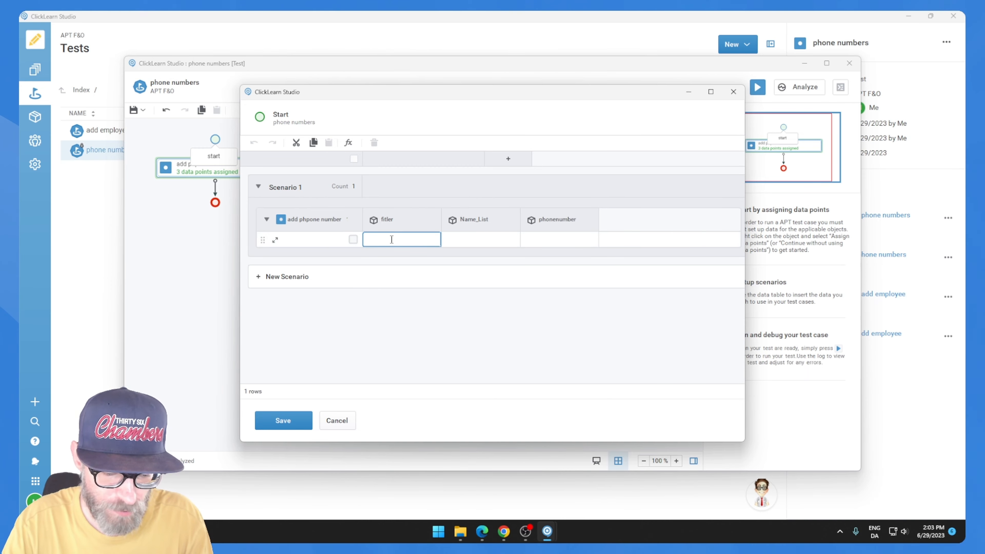
pyautogui.write('ja')
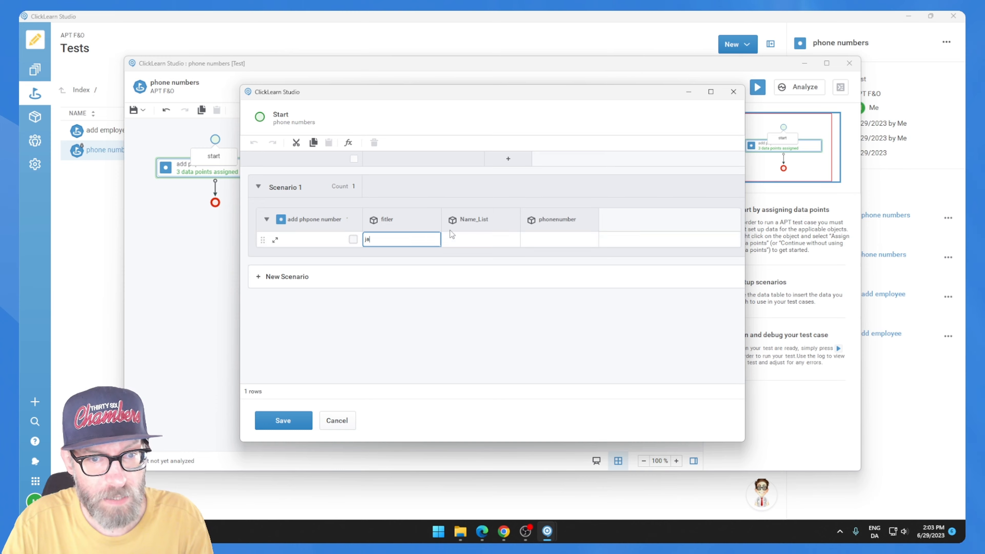
pyautogui.click(471, 239)
pyautogui.write('Ja')
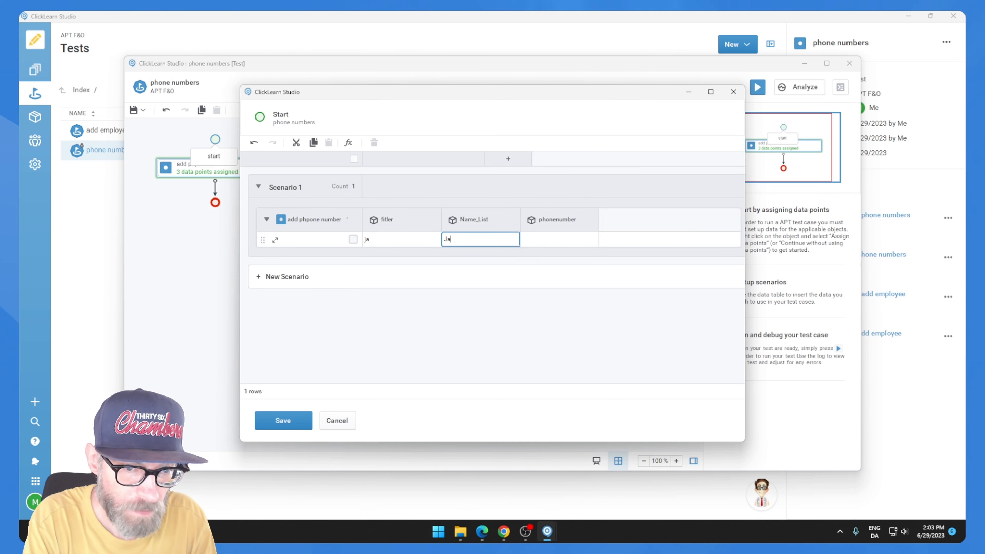
pyautogui.write('net')
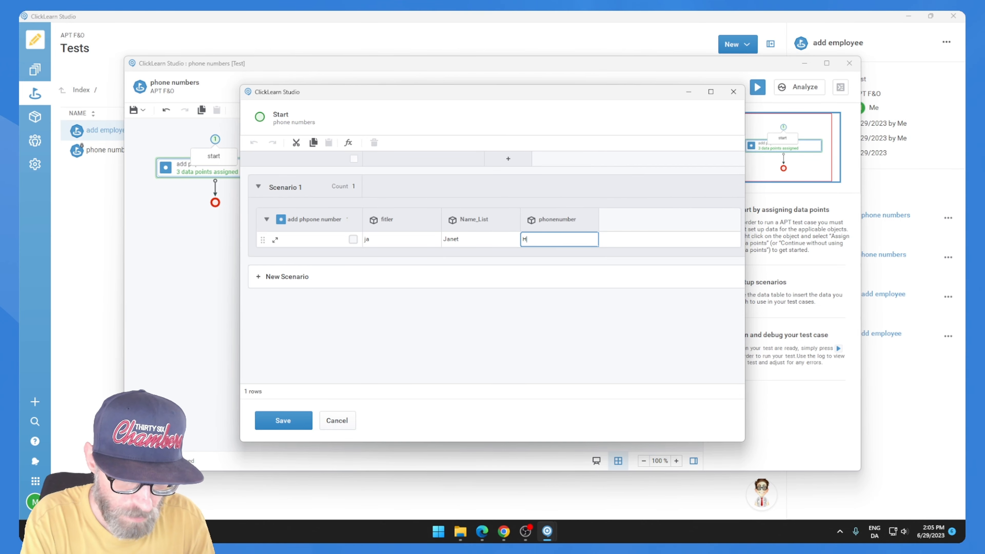
pyautogui.write('Huntington')
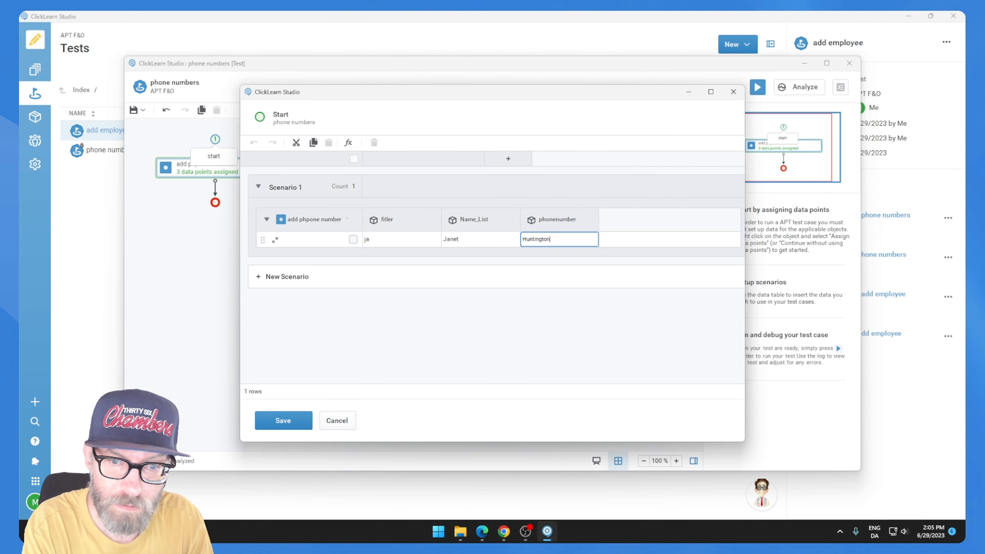
# Add a second scenario with "Ja" for fitler, the worker's full name for Name_List and a phone number for phonenumber.
pyautogui.click(289, 274)
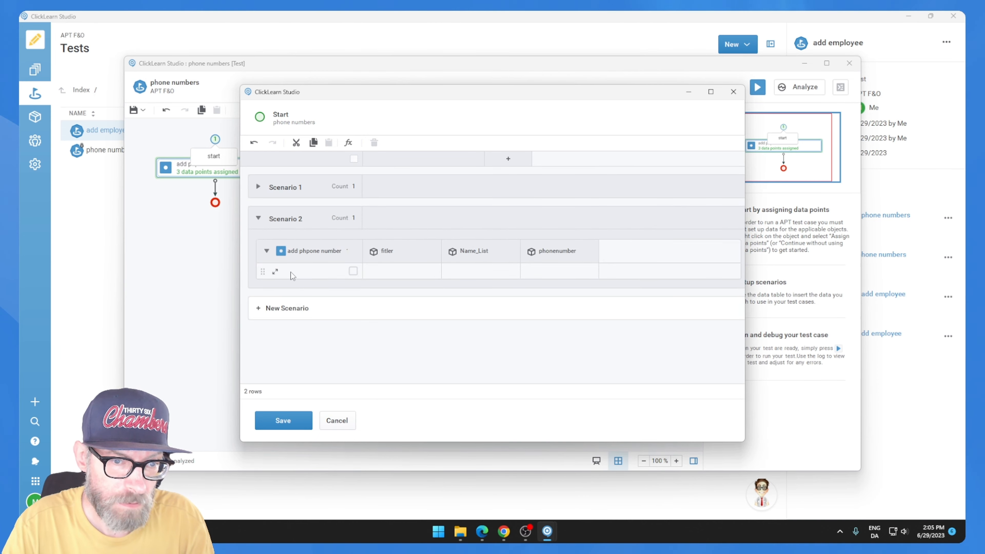
pyautogui.click(400, 278)
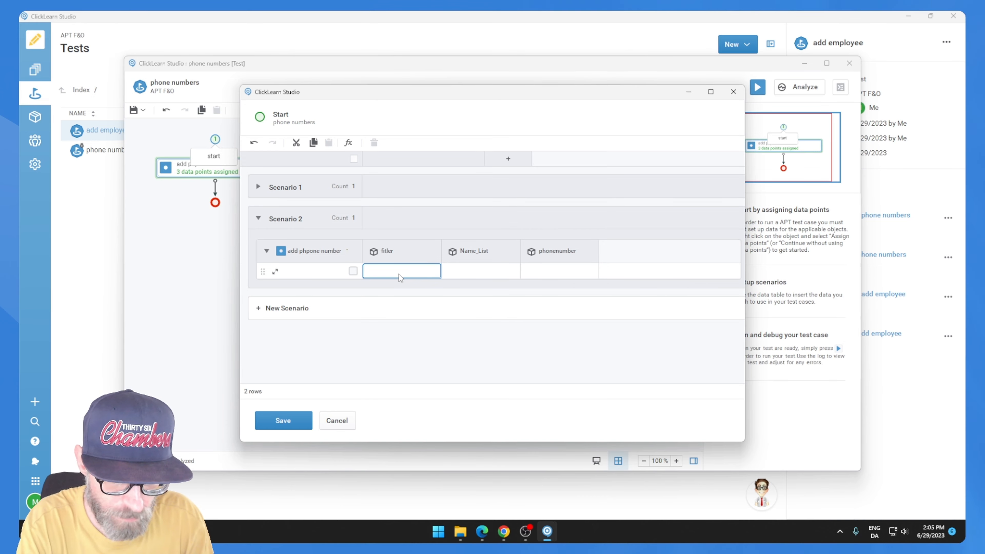
pyautogui.write('Je')
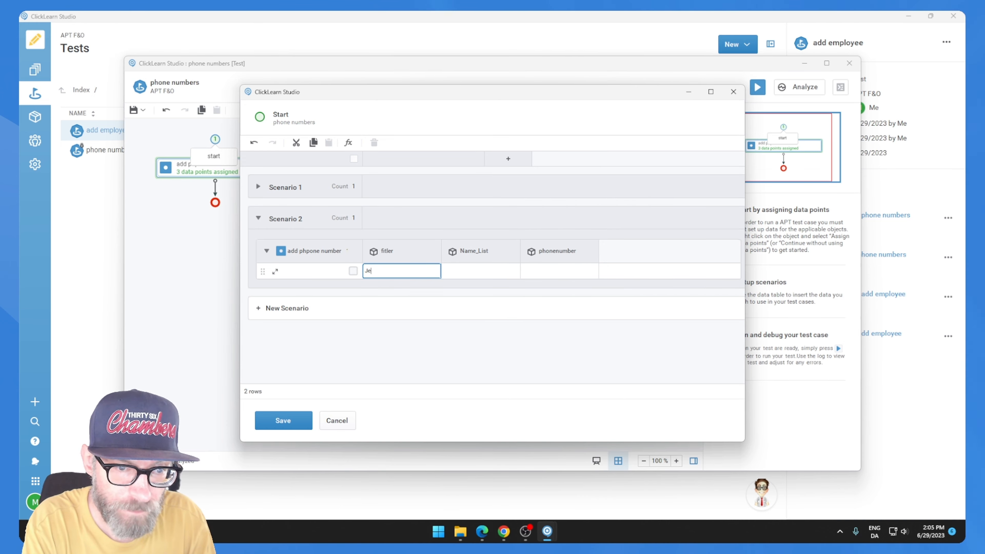
pyautogui.press('Tab')
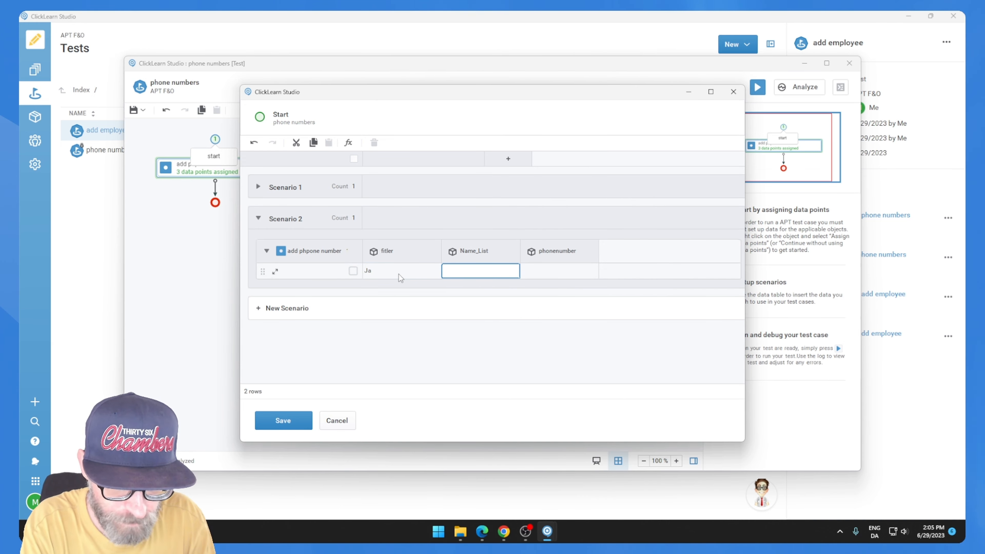
pyautogui.write('Jamie')
pyautogui.press('Tab')
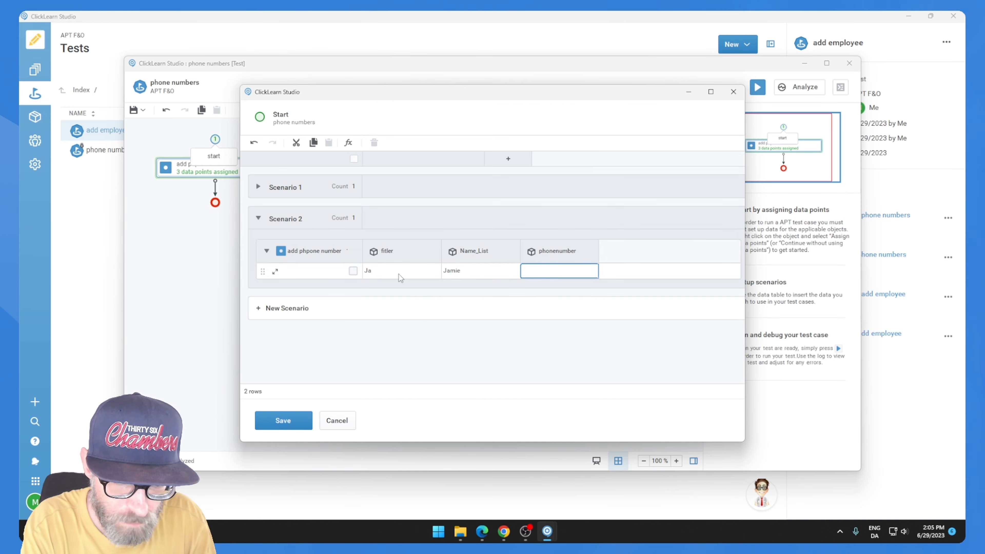
pyautogui.hotkey('shift', 'Tab')
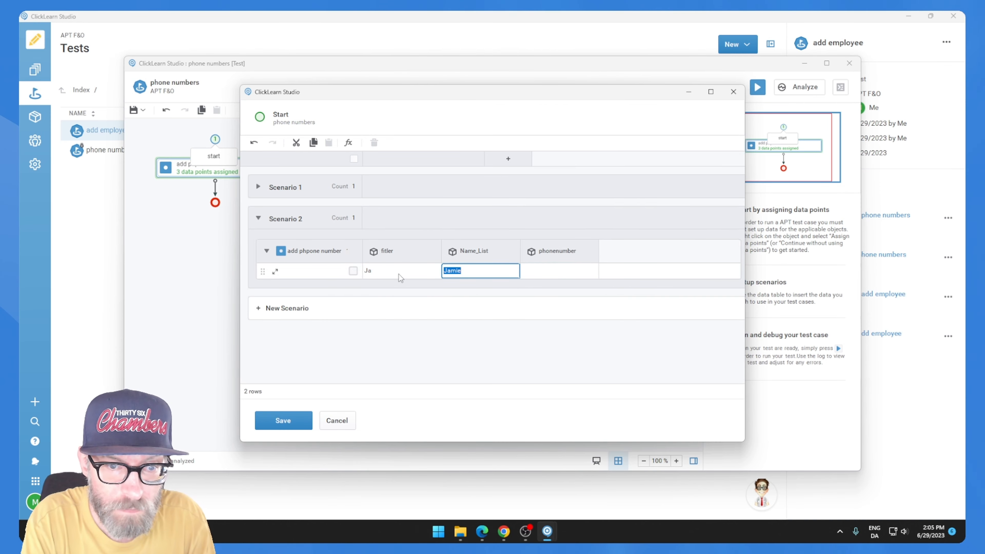
pyautogui.write('Jensen')
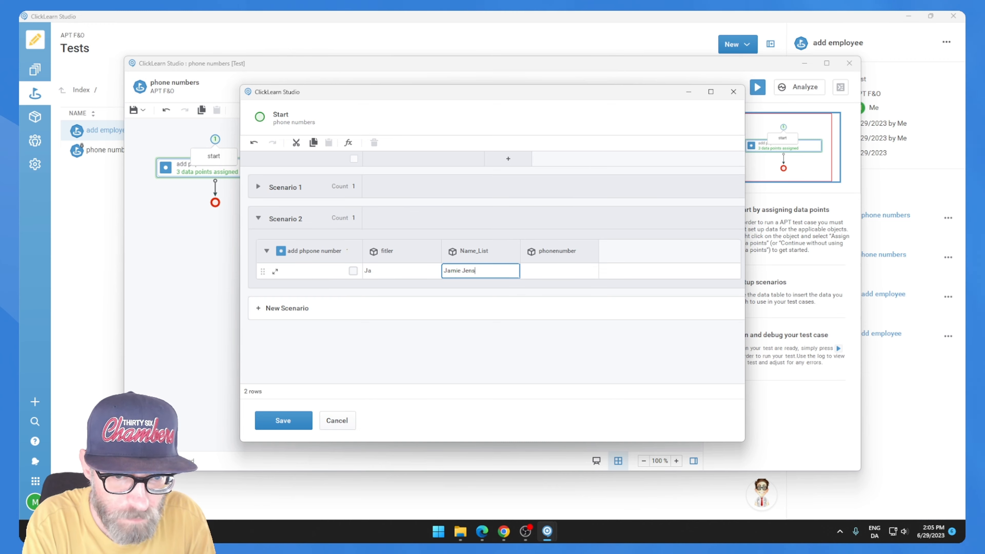
pyautogui.press('Tab')
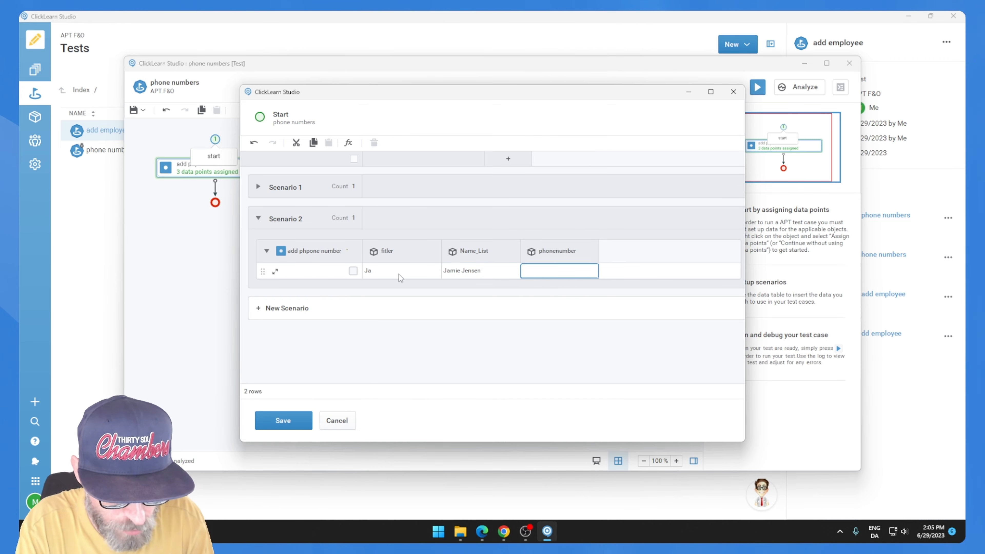
pyautogui.write('34567')
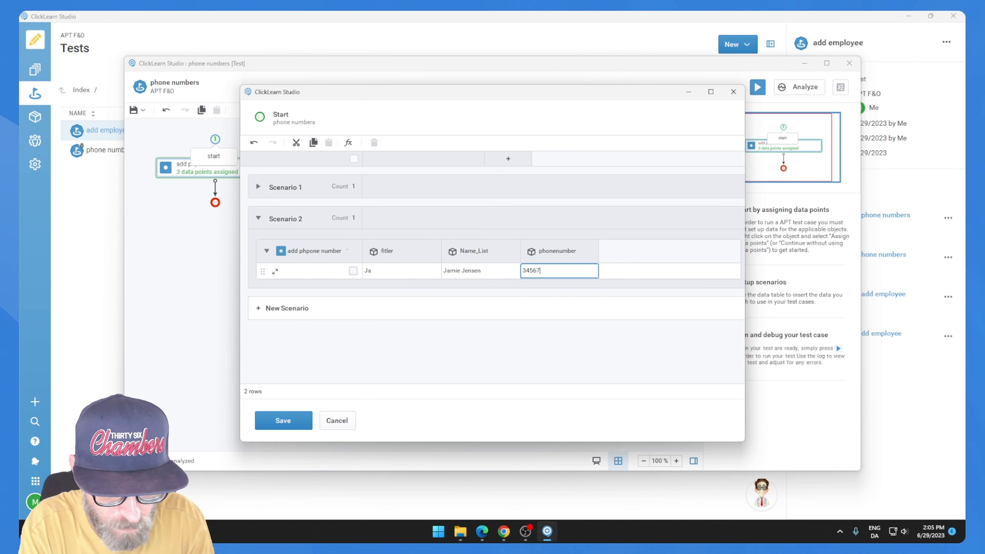
pyautogui.write('8')
# Correct Scenario 1 with the worker's full name in Name_List and a phone number in phonenumber, and save the data table.
pyautogui.click(260, 193)
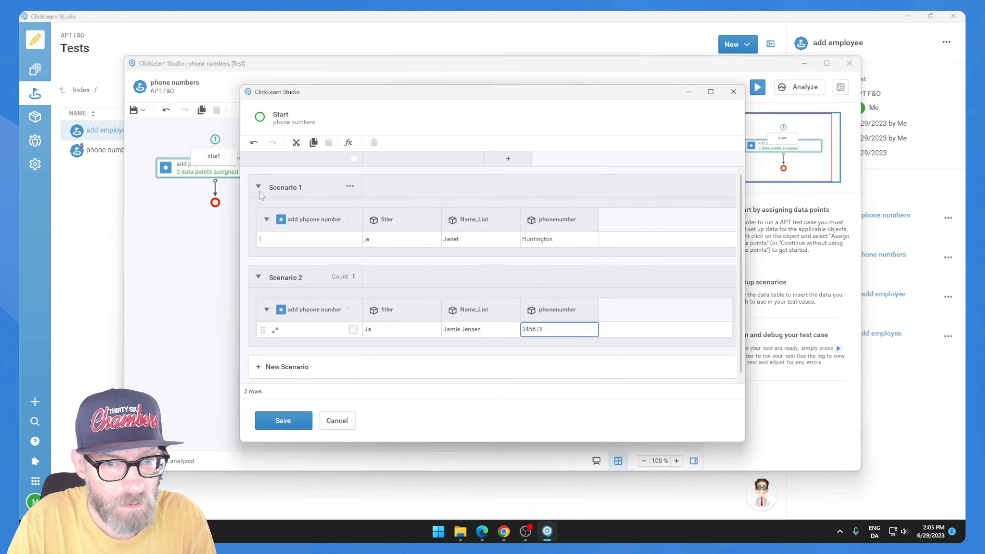
pyautogui.click(476, 242)
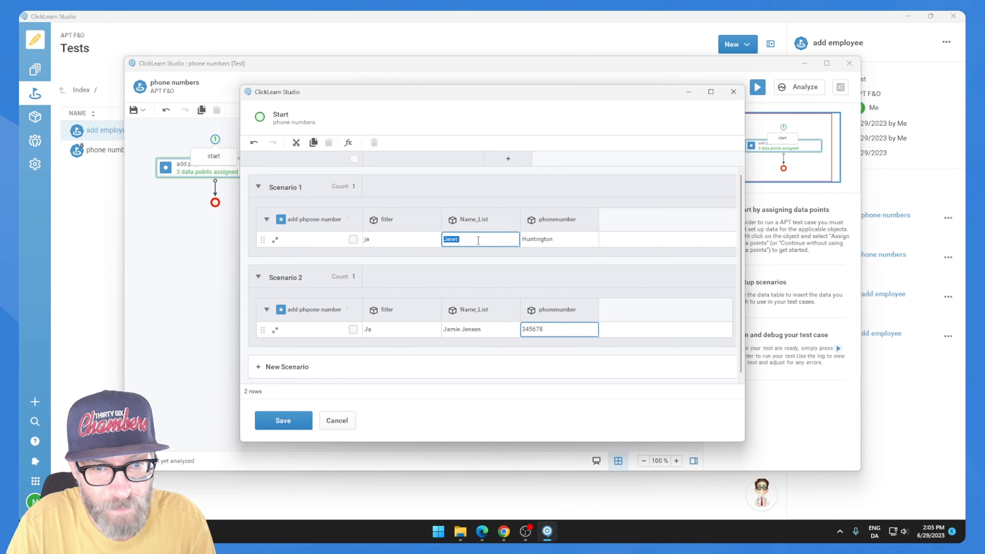
pyautogui.click(478, 241)
pyautogui.write('H')
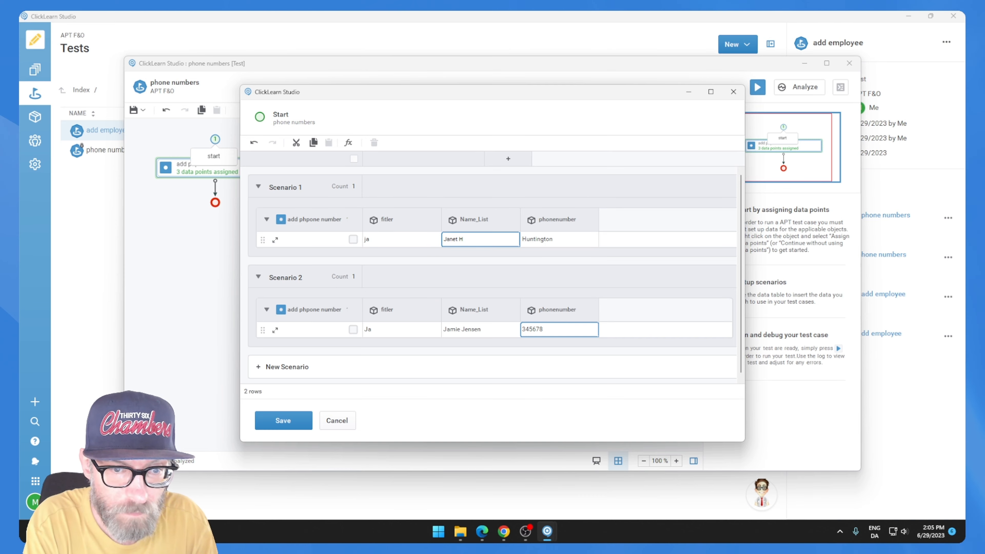
pyautogui.write('untington')
pyautogui.press('Tab')
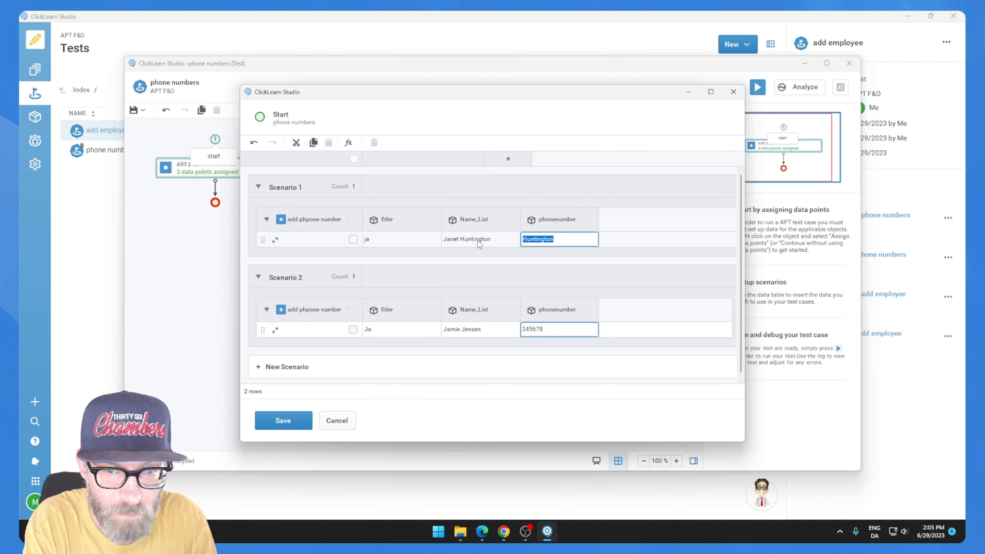
pyautogui.write('234567')
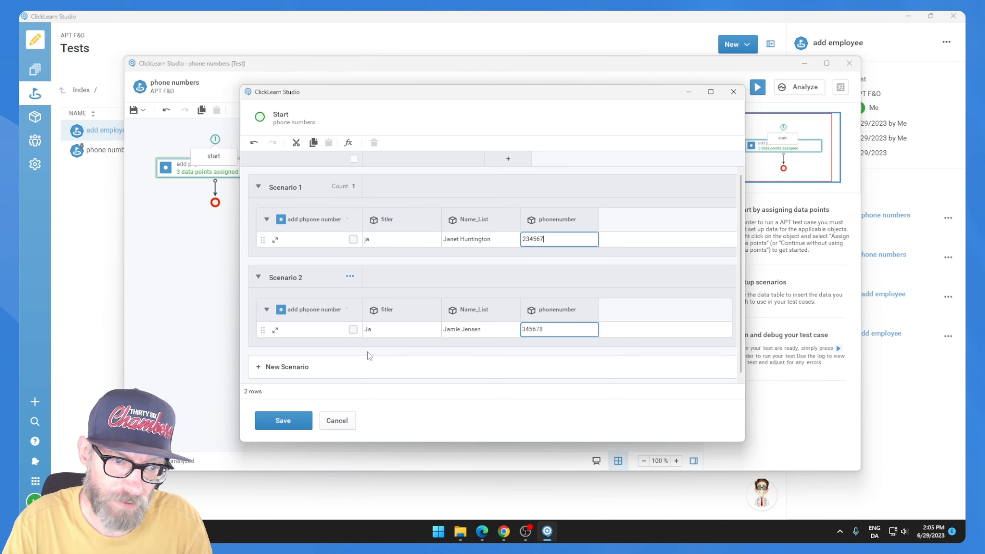
pyautogui.click(282, 419)
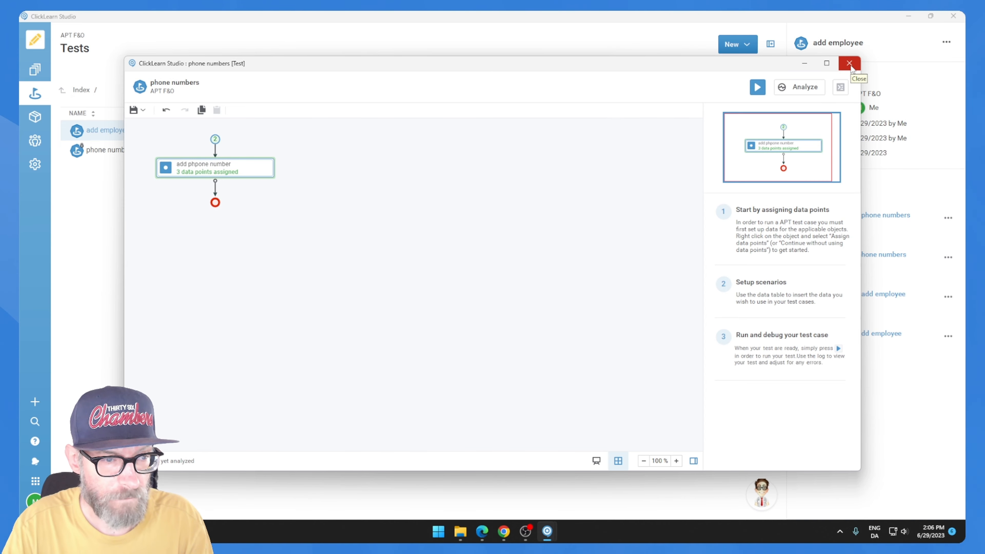
# Close the phone numbers test and save its changes.
pyautogui.click(849, 63)
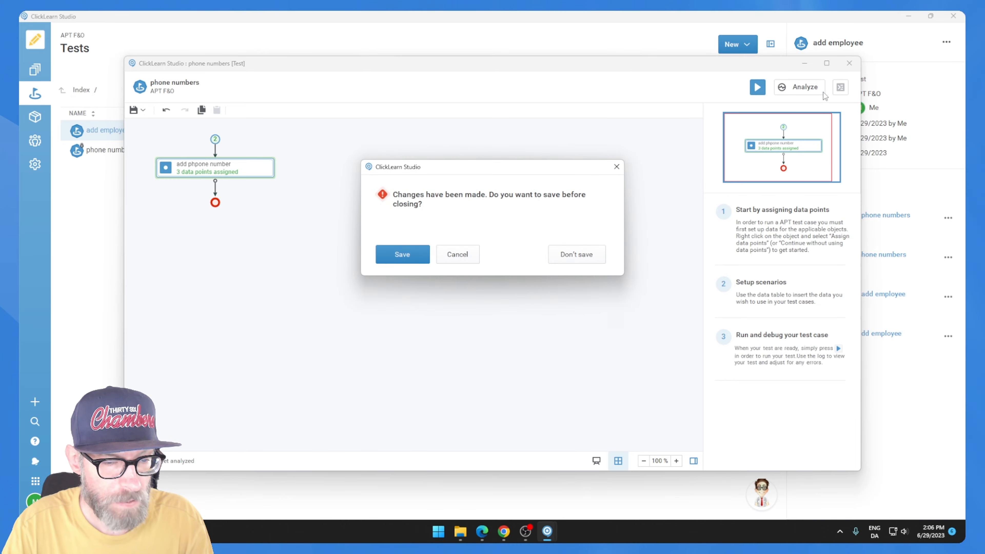
pyautogui.click(404, 256)
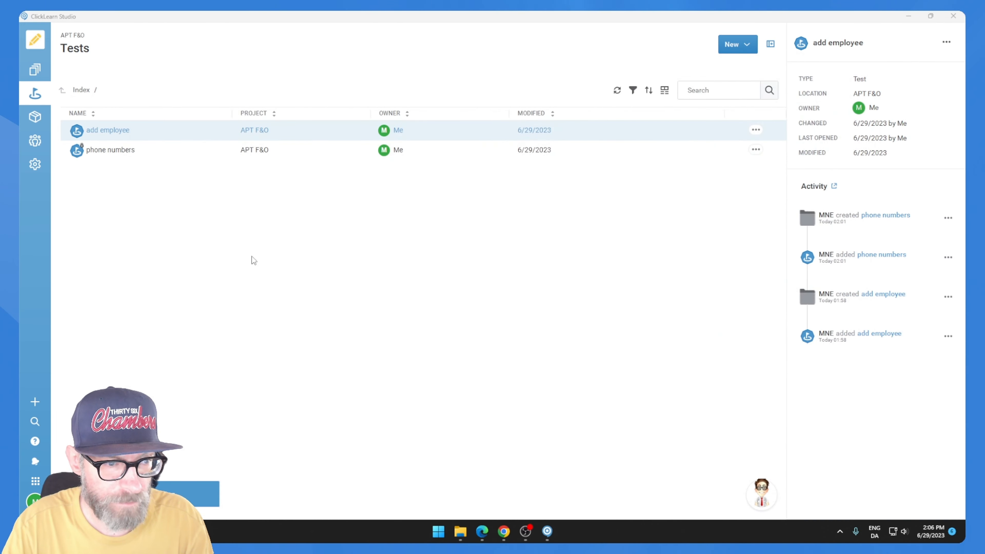
pyautogui.click(118, 150)
# Open the "add phpone number" recording and show its captured steps in the data editor.
pyautogui.click(42, 72)
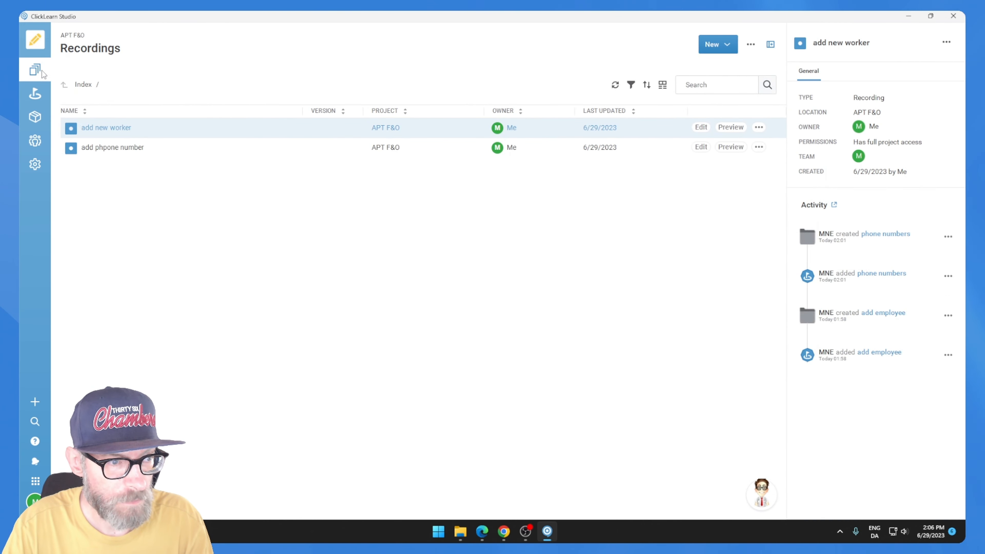
pyautogui.click(135, 144)
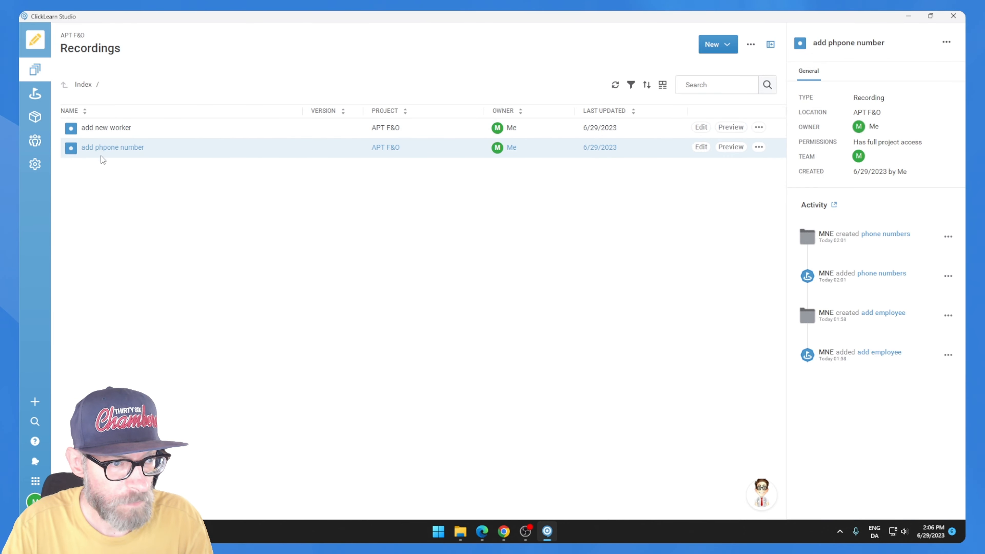
pyautogui.doubleClick(103, 148)
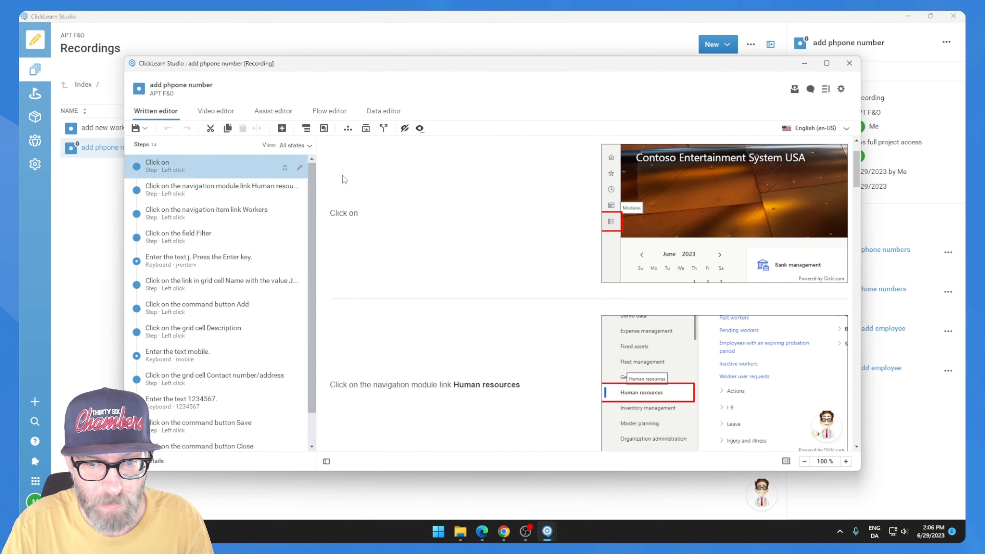
pyautogui.scroll(-1, 233, 286)
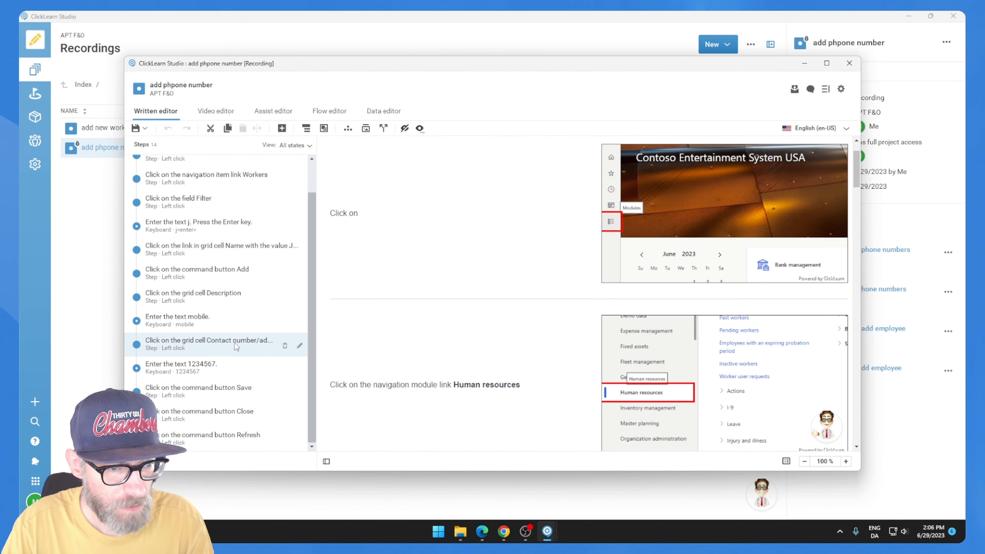
pyautogui.click(231, 365)
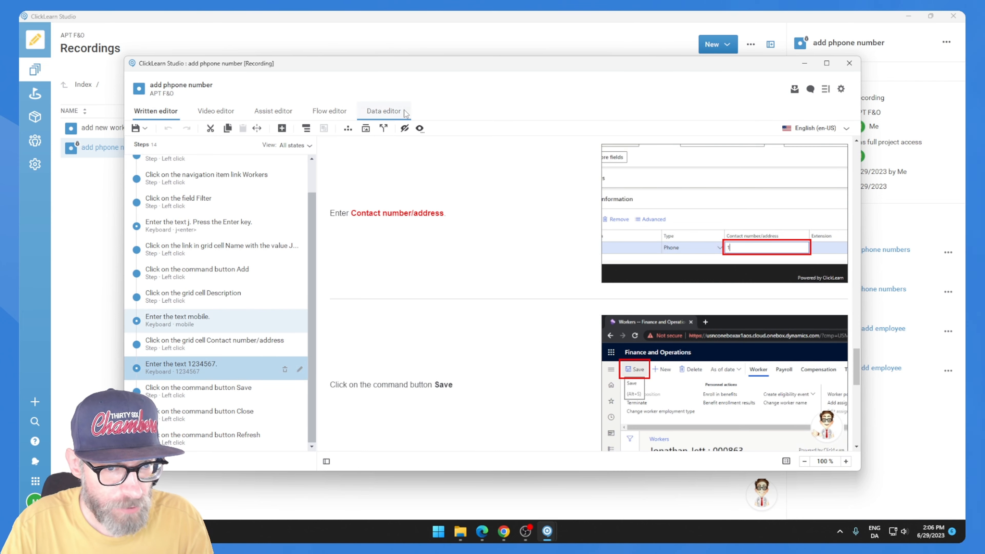
pyautogui.click(388, 112)
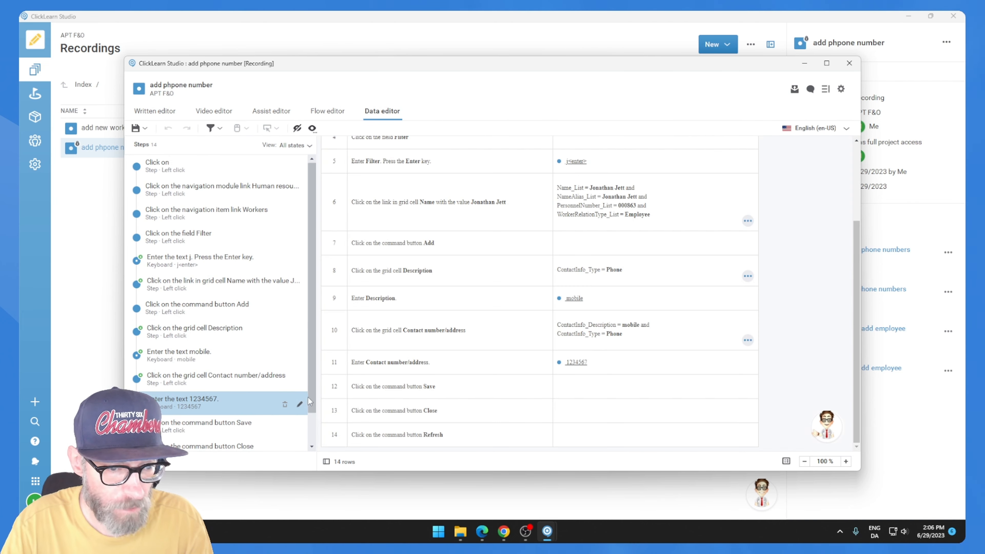
# Enable Replace with Input for the step that enters "j<enter>" in the Filter field and save the change.
pyautogui.click(249, 259)
pyautogui.click(300, 263)
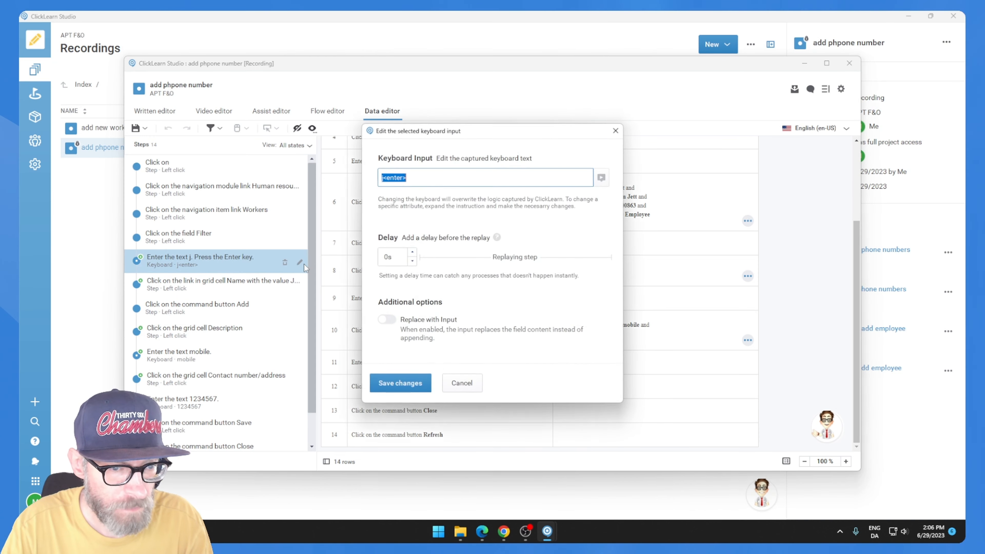
pyautogui.click(388, 320)
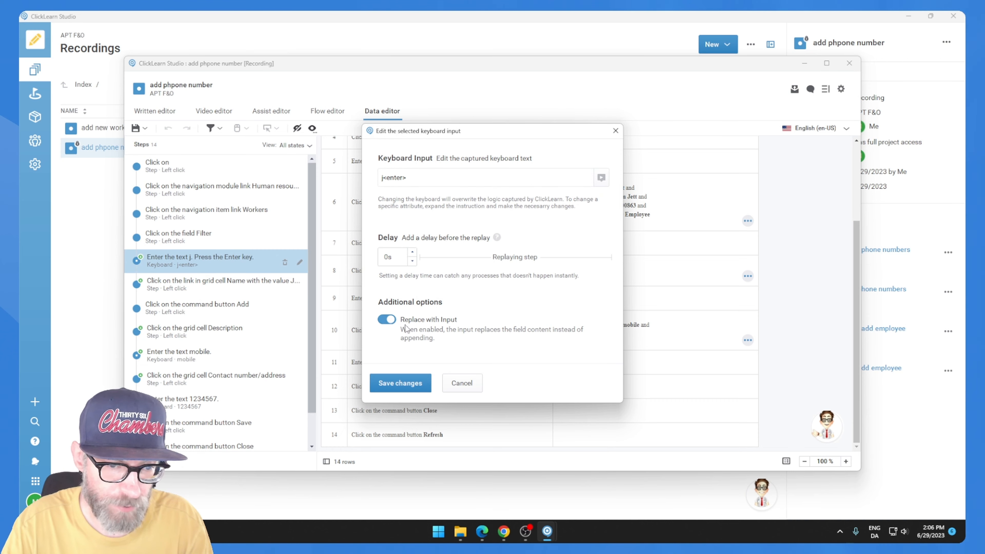
pyautogui.click(400, 383)
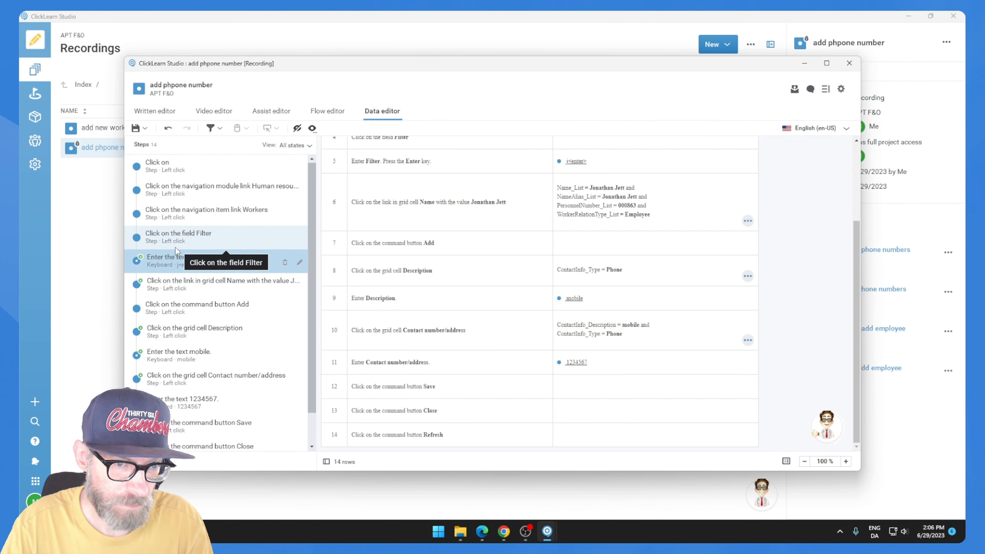
# Recheck the keyboard input settings of the Filter entry step, and close the recording with its changes saved.
pyautogui.click(298, 263)
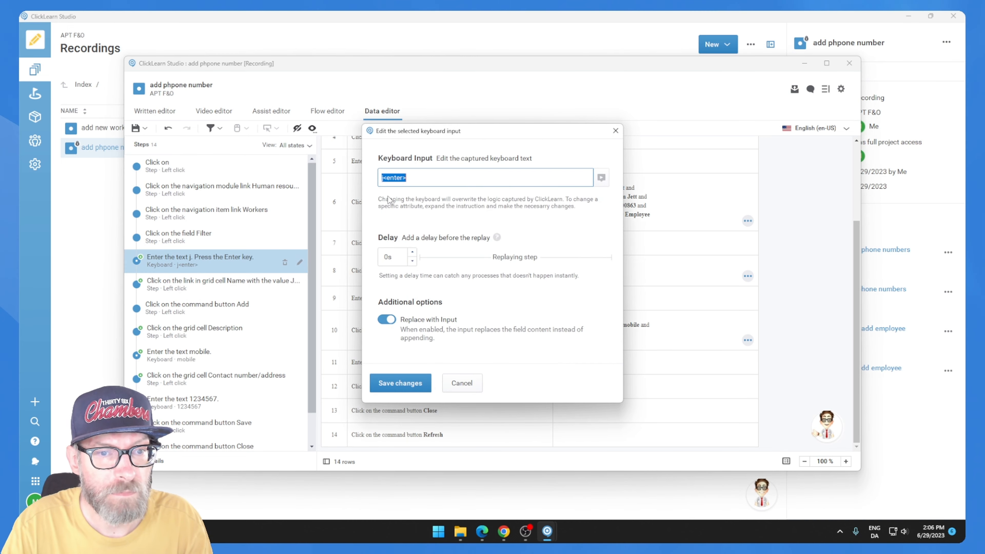
pyautogui.rightClick(391, 184)
pyautogui.click(399, 164)
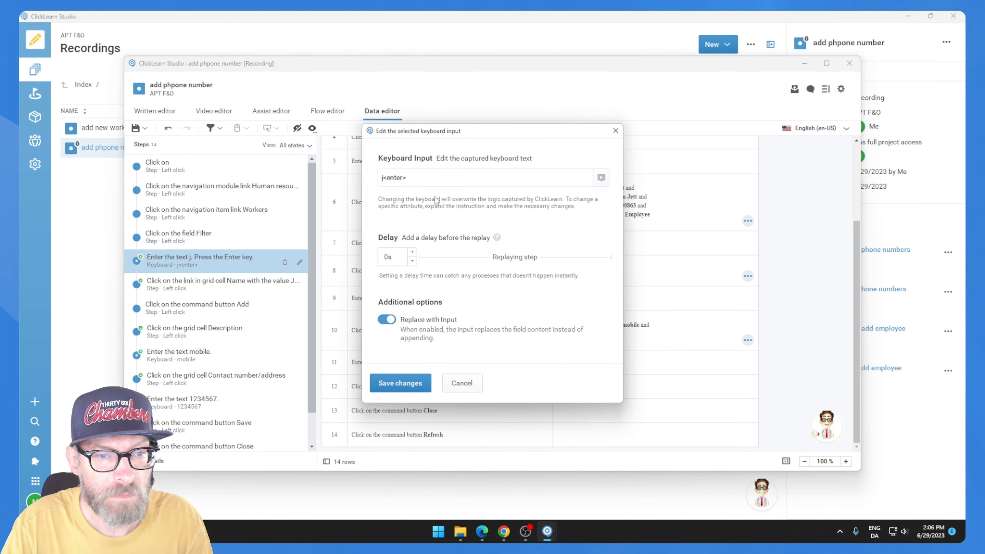
pyautogui.click(413, 384)
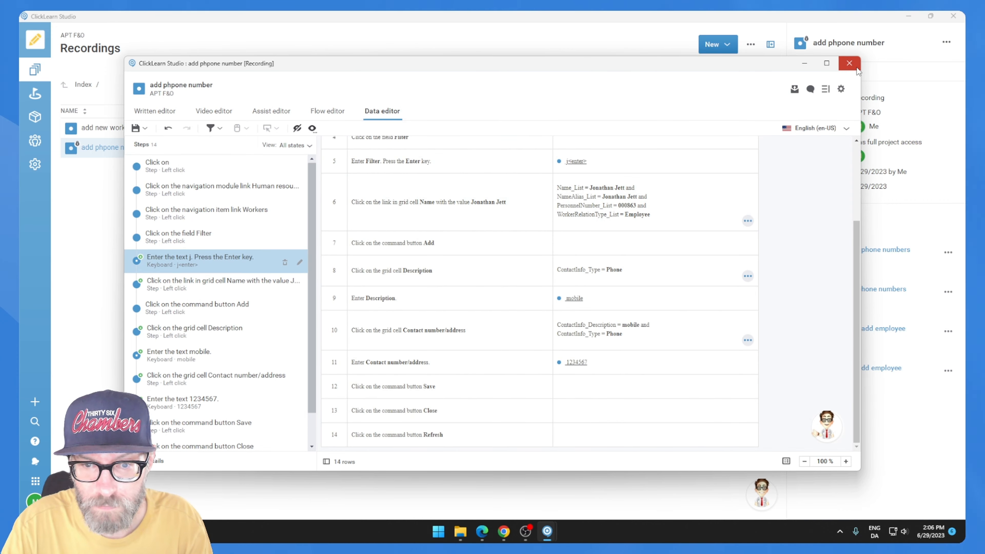
pyautogui.click(849, 63)
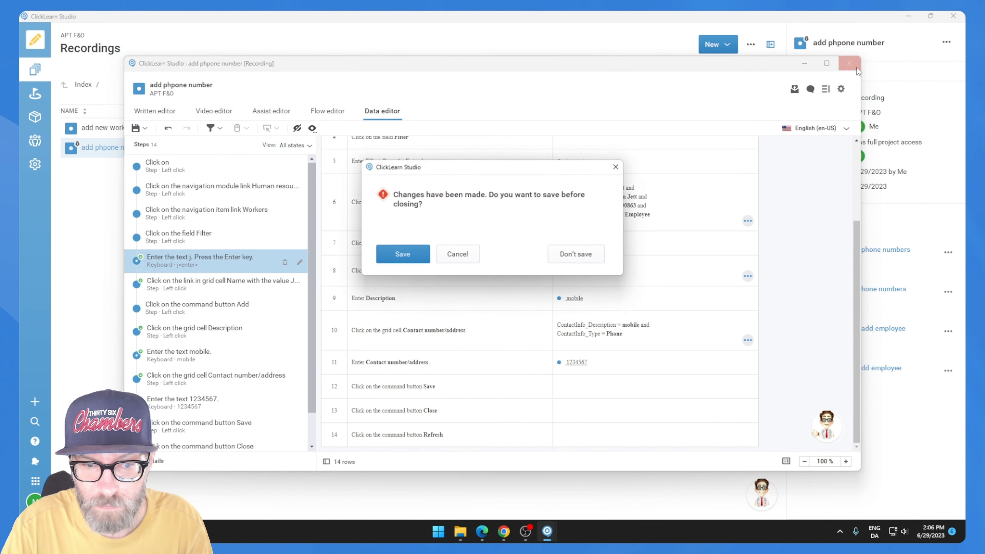
pyautogui.click(404, 259)
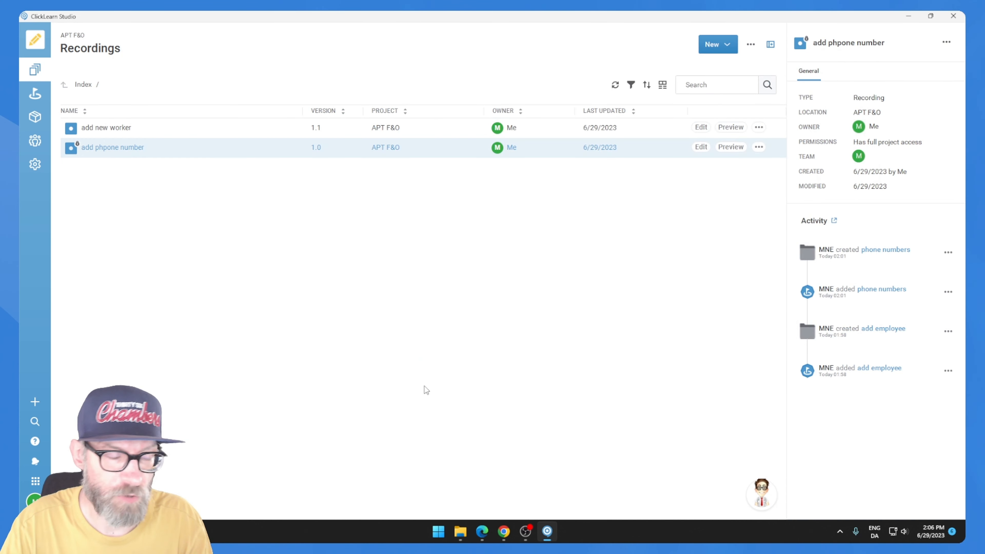
# Run the add employee test with the English (en-US) UI language.
pyautogui.click(35, 93)
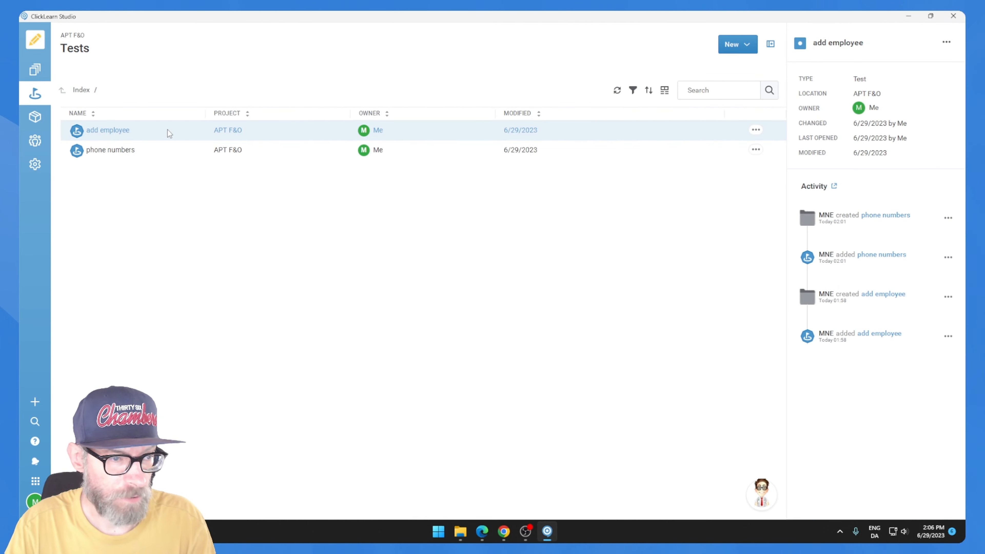
pyautogui.rightClick(578, 134)
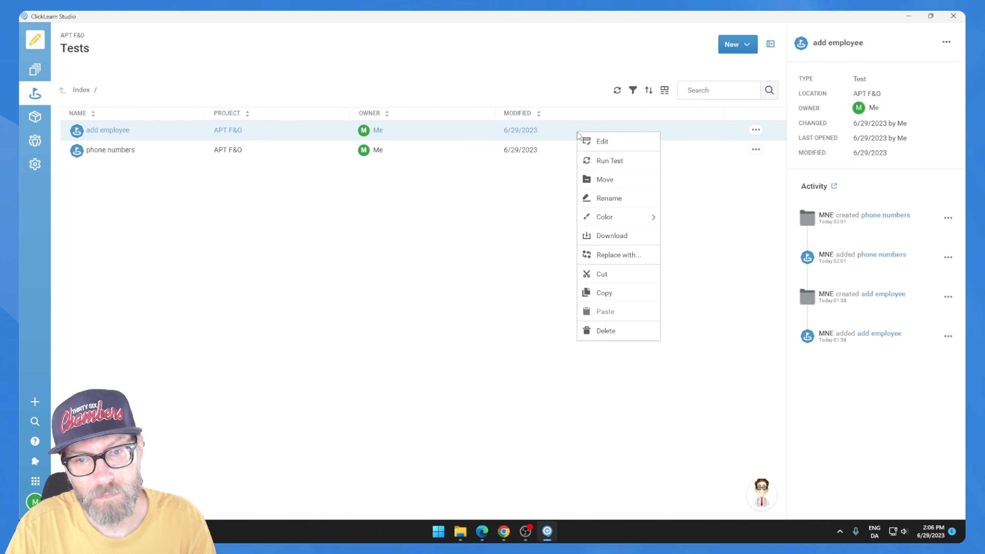
pyautogui.click(592, 158)
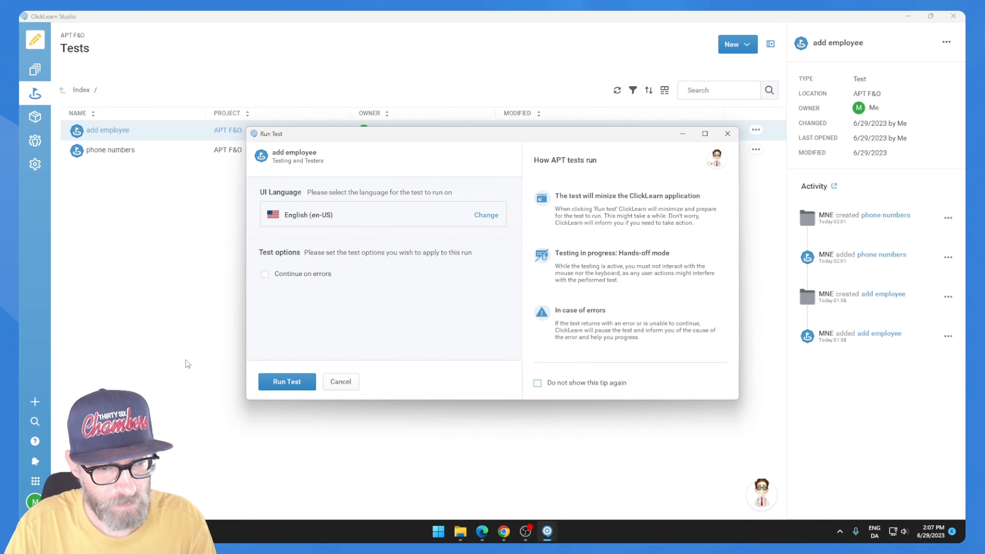
pyautogui.click(302, 386)
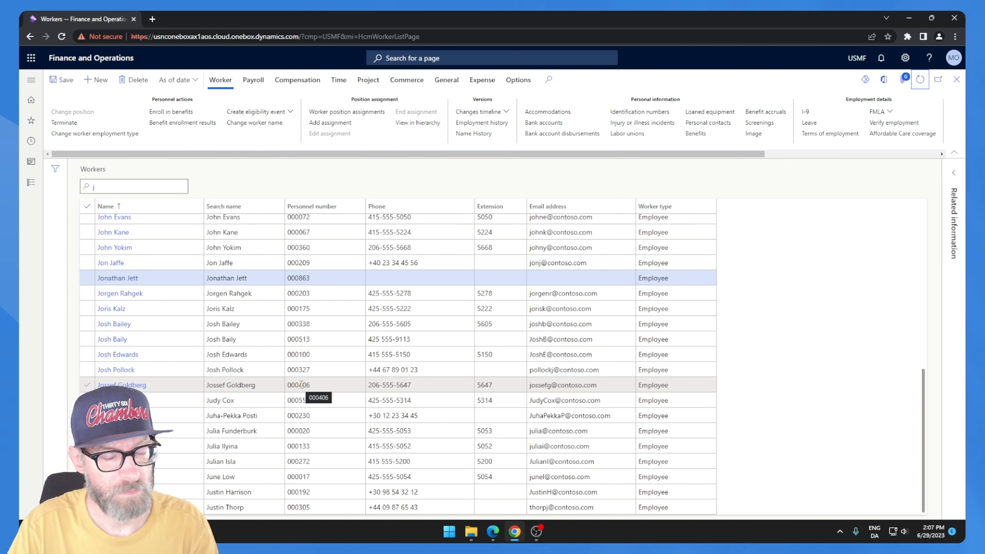
# Open the Workers list under Human resources and bring up the form for hiring a new worker.
pyautogui.click(31, 182)
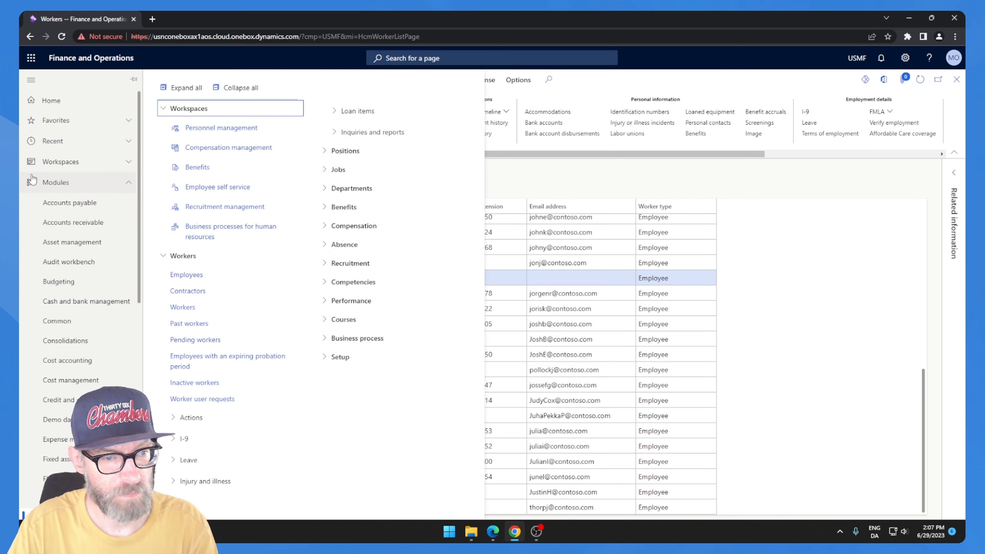
pyautogui.scroll(-1, 32, 178)
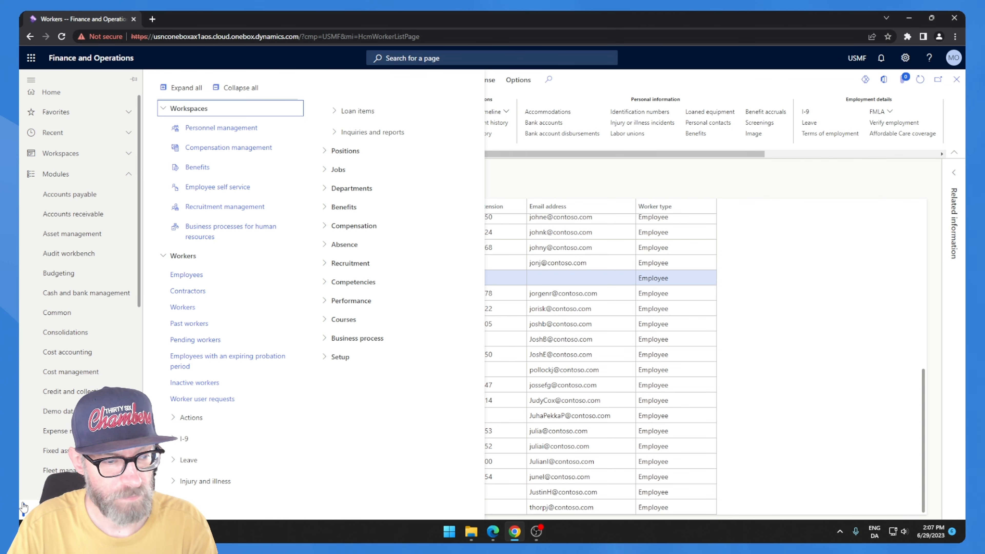
pyautogui.click(173, 307)
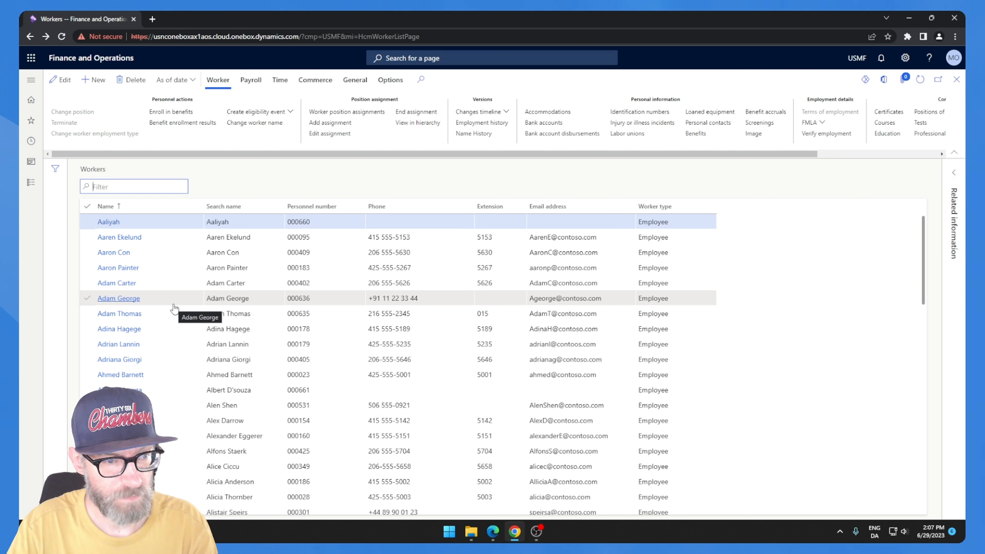
pyautogui.click(93, 73)
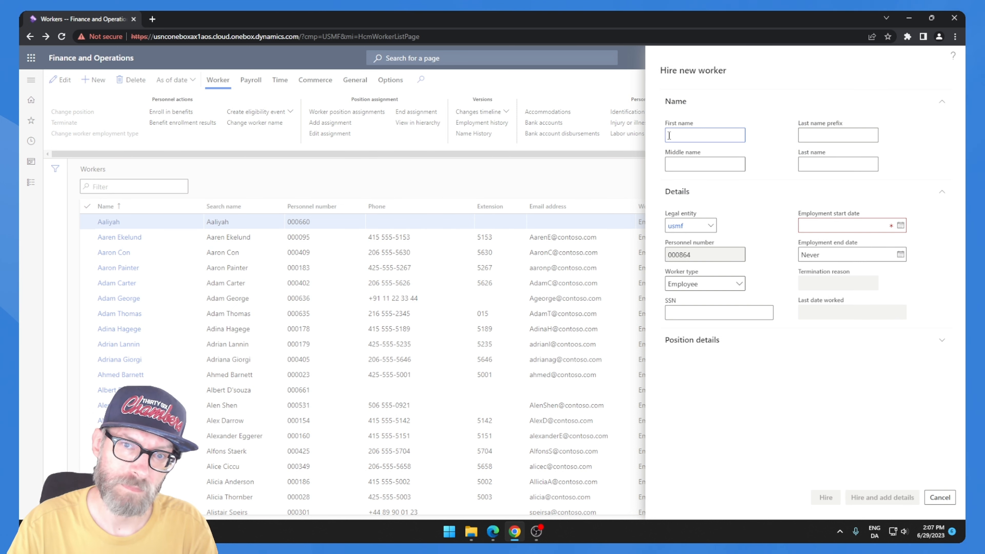
# Hire the worker with the first and last name filled in and today as employment start date, and refresh the Workers list.
pyautogui.write('Janett')
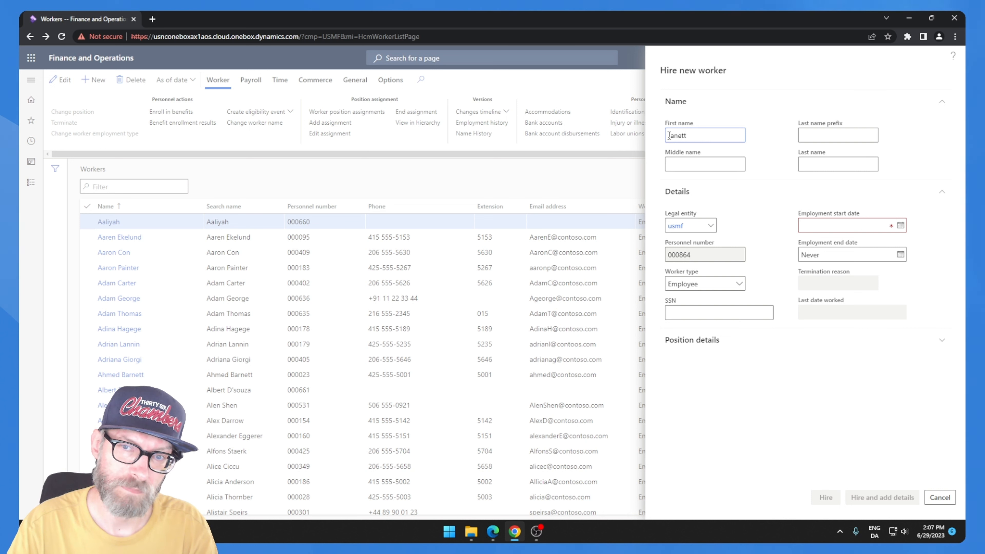
pyautogui.click(802, 165)
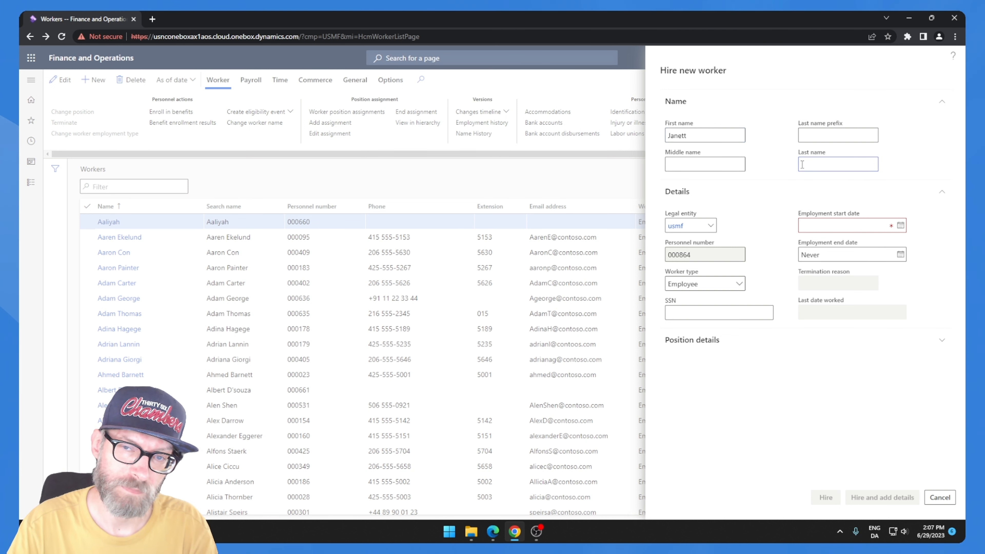
pyautogui.write('Huntington')
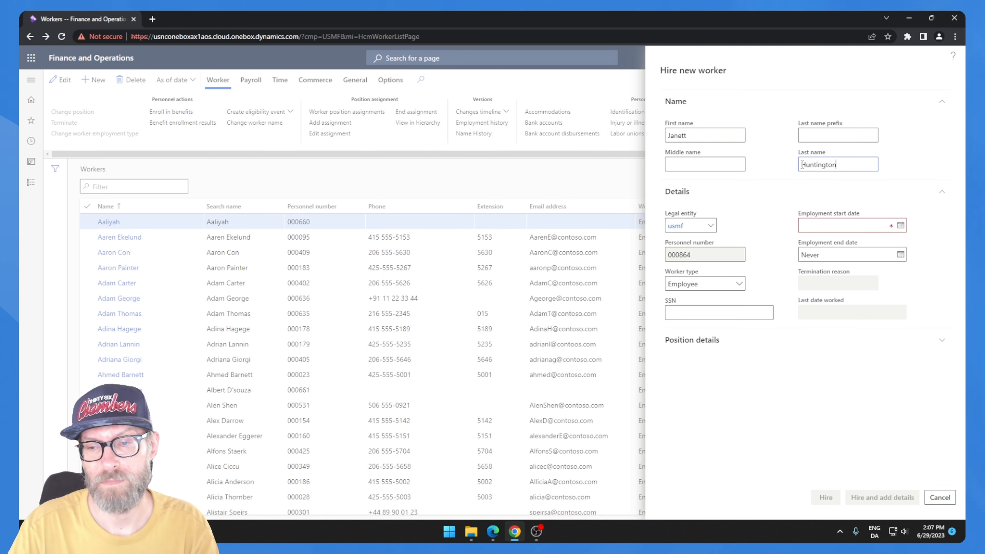
pyautogui.click(900, 226)
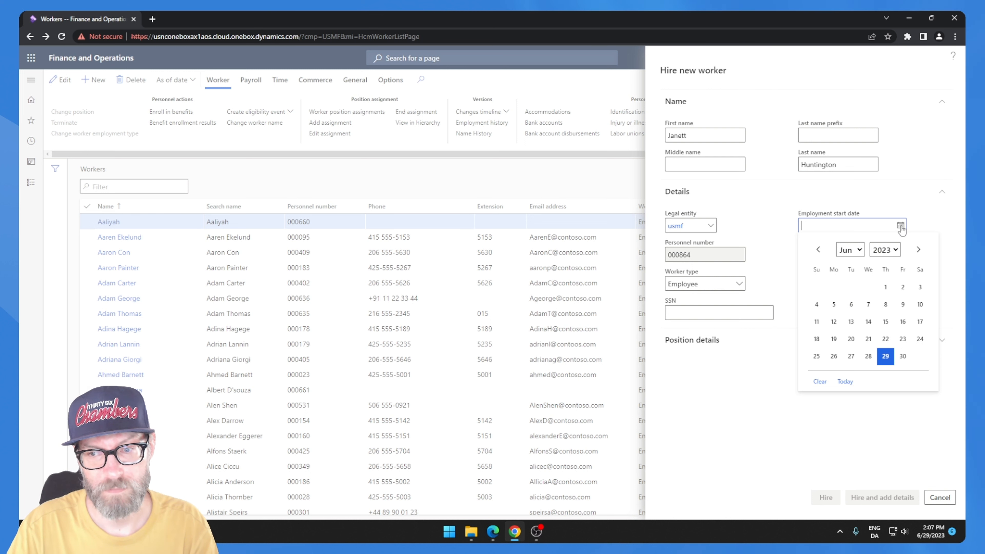
pyautogui.click(845, 381)
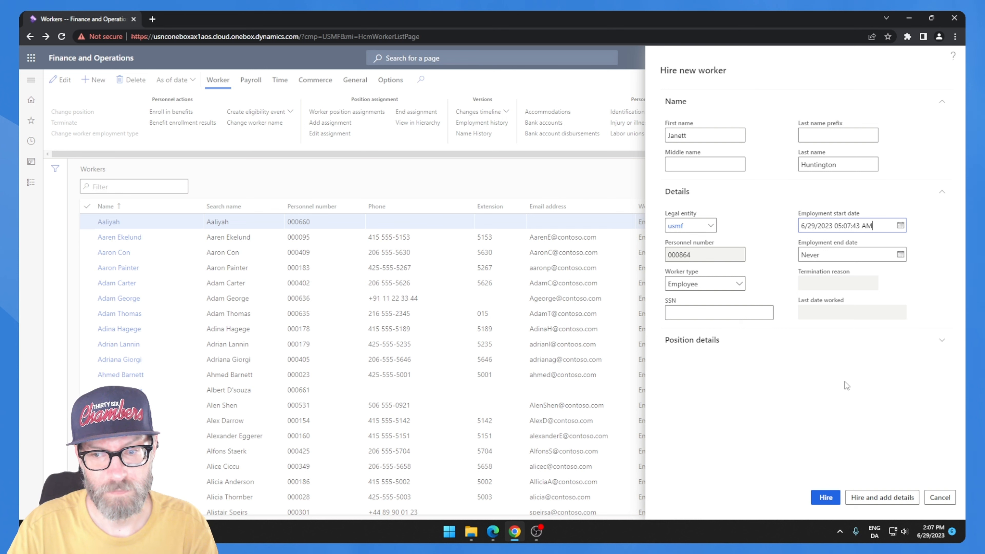
pyautogui.click(826, 498)
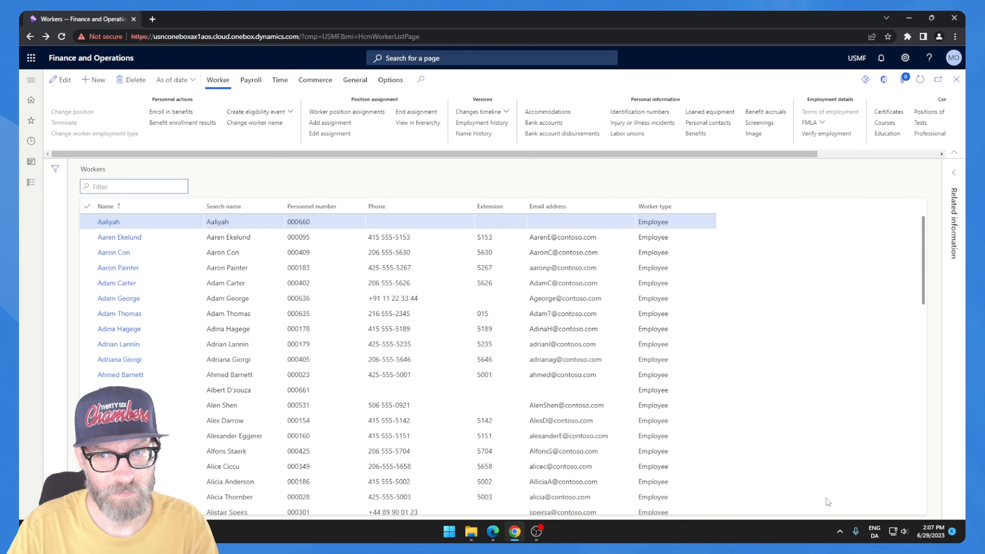
pyautogui.click(921, 79)
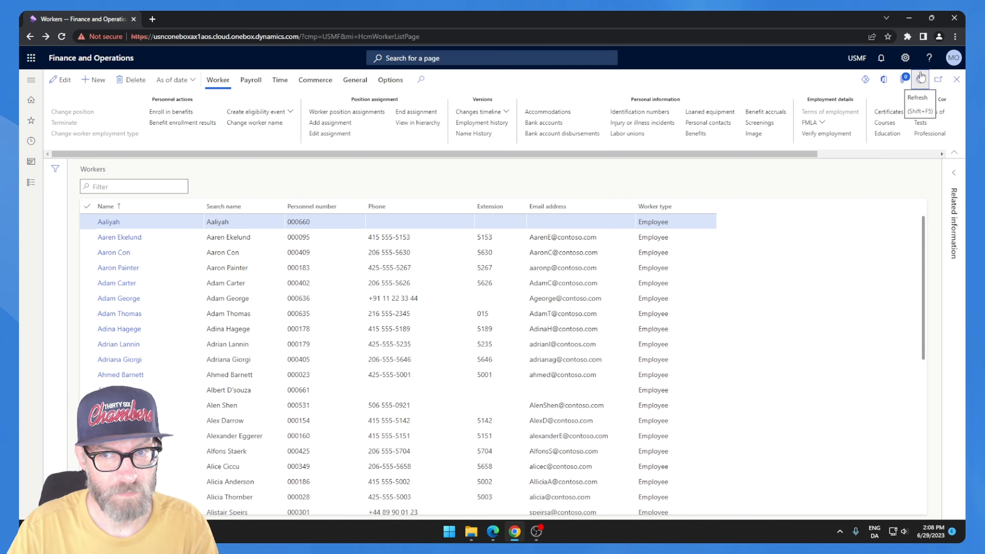
# Reopen the Workers list from the modules navigation and bring up the hiring form for the second worker.
pyautogui.click(31, 181)
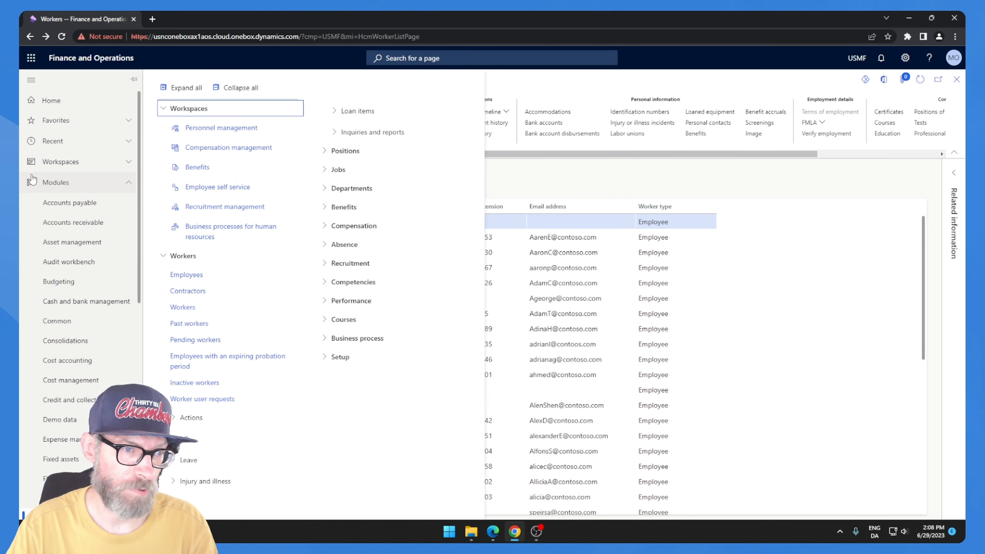
pyautogui.scroll(-1, 32, 179)
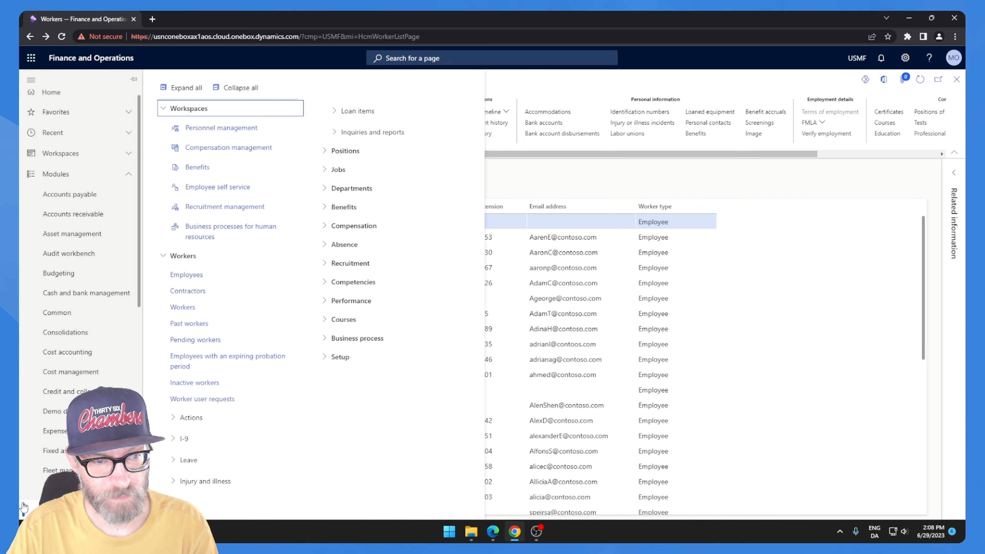
pyautogui.click(173, 305)
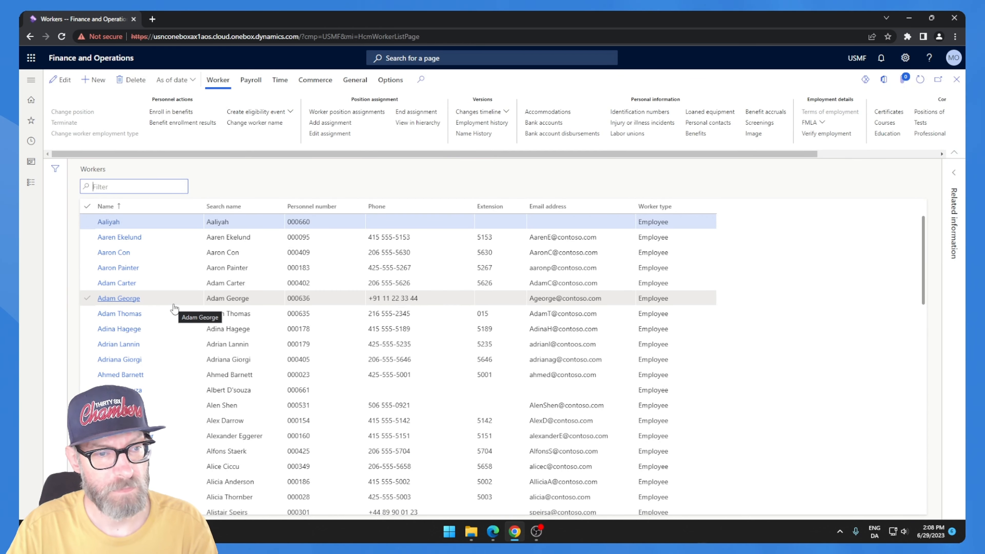
pyautogui.click(93, 73)
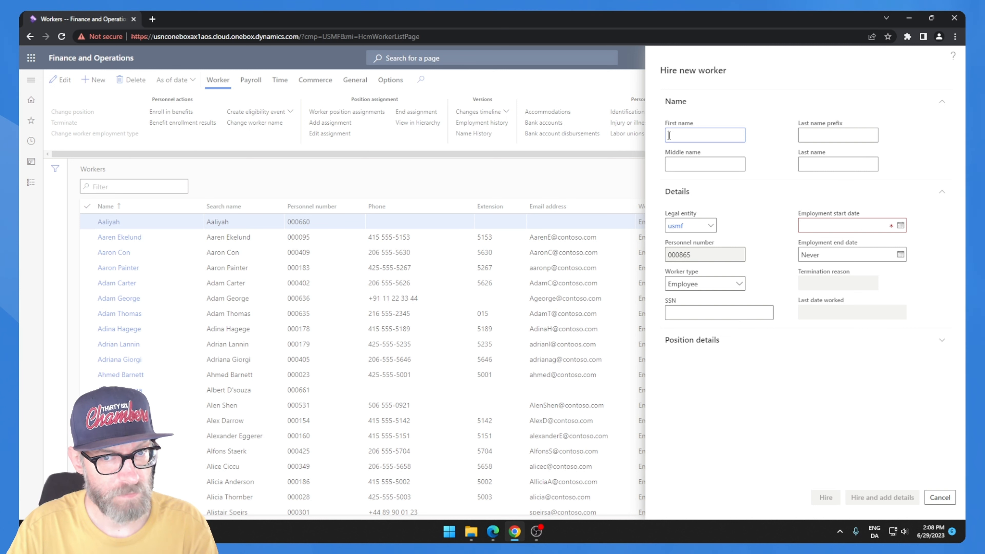
# Hire the second worker with first name, last name and today as employment start date filled in, and refresh the Workers list.
pyautogui.write('Jamie')
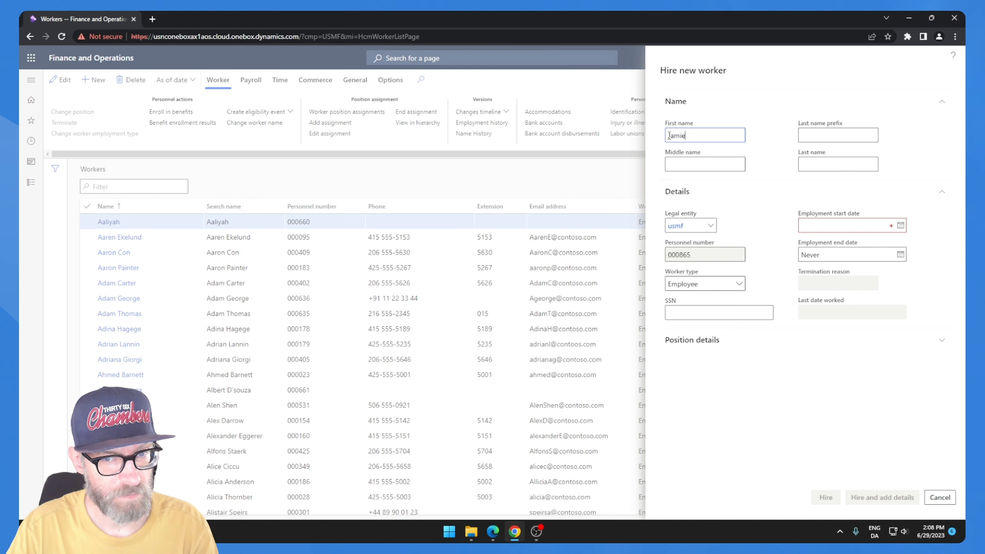
pyautogui.click(802, 164)
pyautogui.write('Jensen')
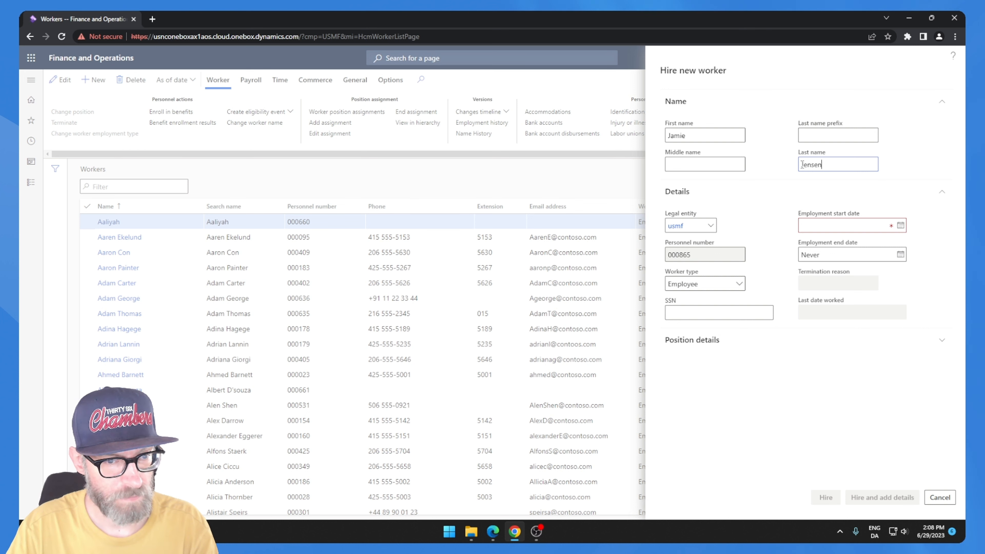
pyautogui.click(900, 226)
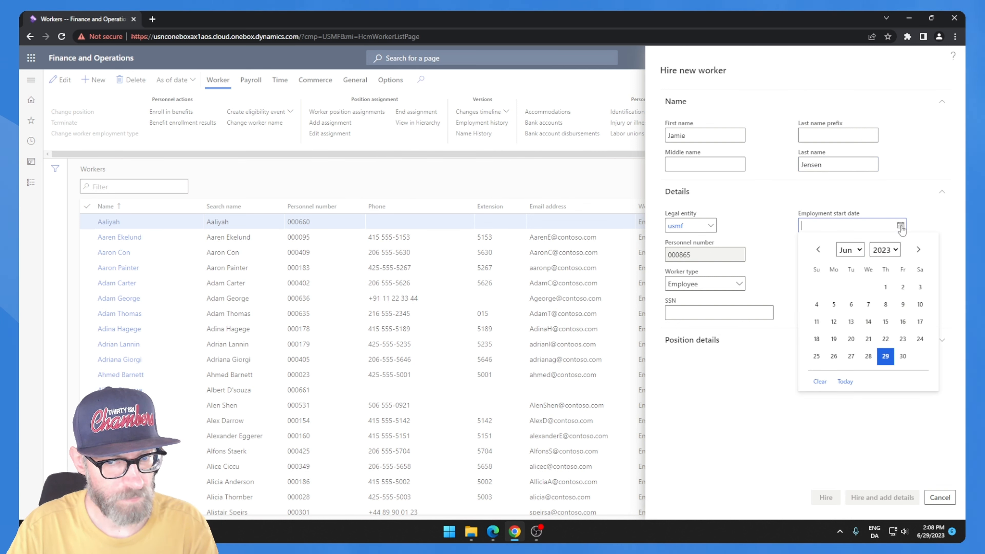
pyautogui.click(845, 382)
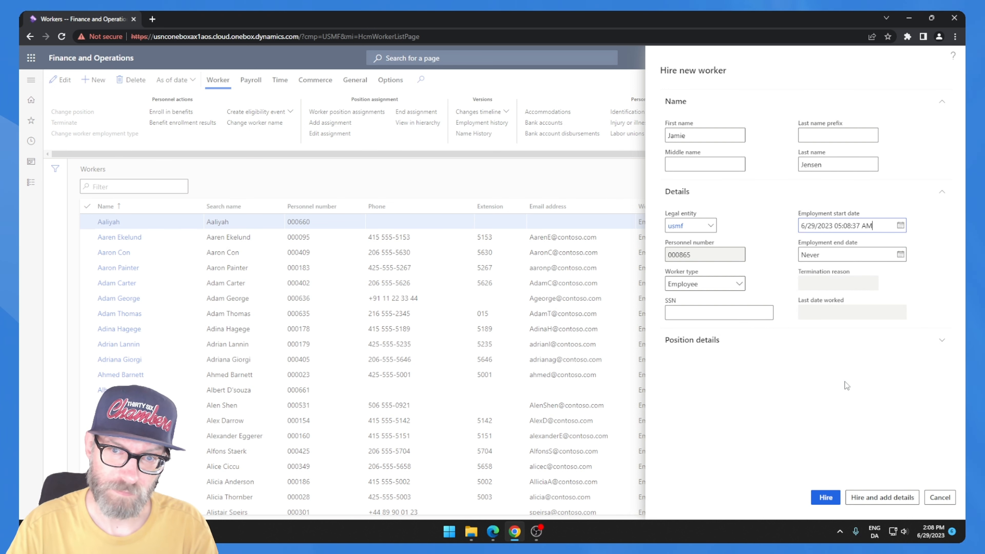
pyautogui.click(826, 498)
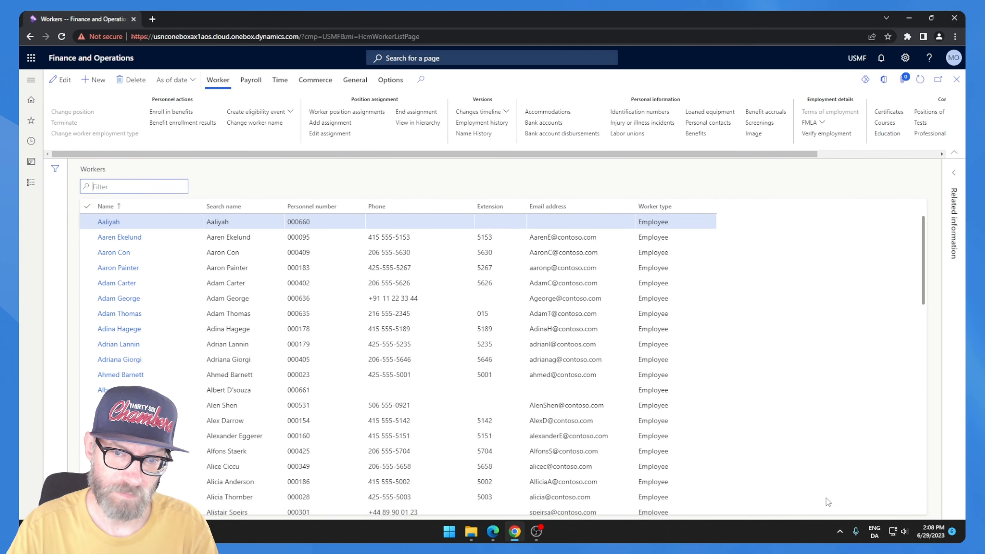
pyautogui.click(920, 77)
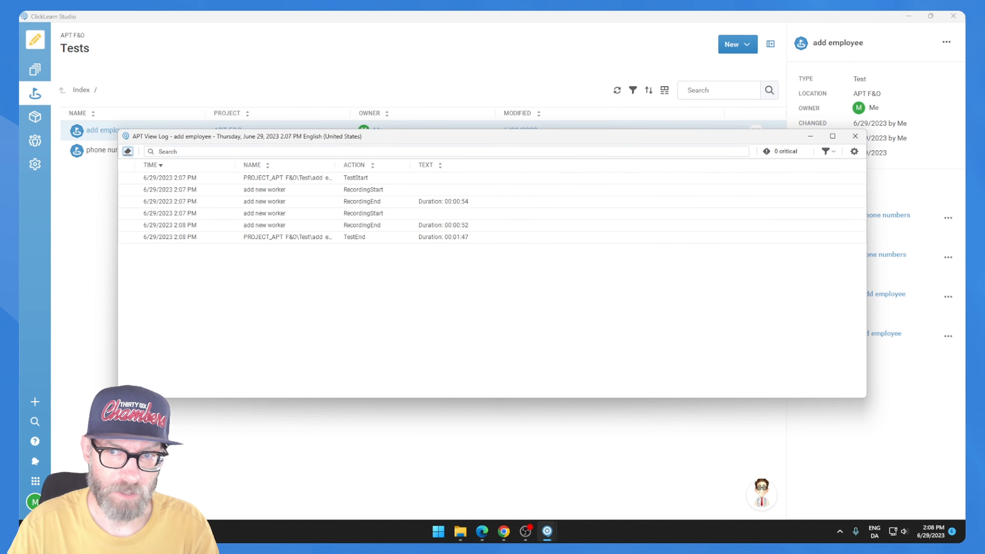
# Include the Debug entries in the add employee test log to review the scenario values used, and close the log.
pyautogui.click(828, 151)
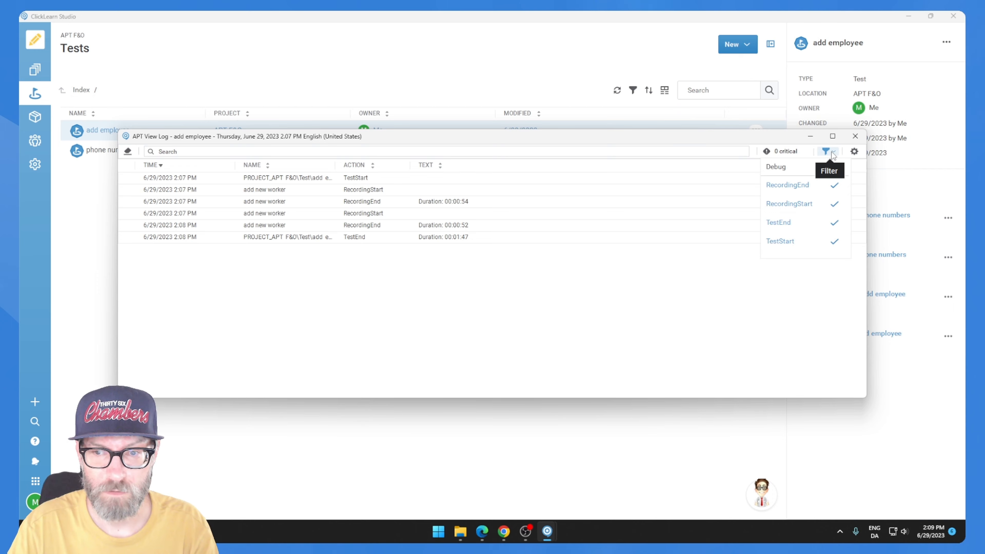
pyautogui.click(799, 167)
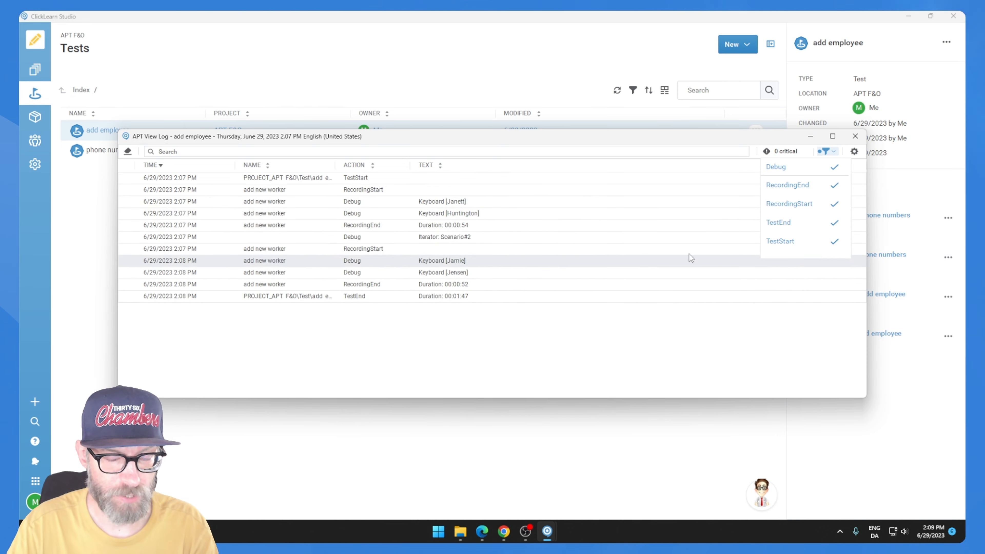
pyautogui.click(862, 136)
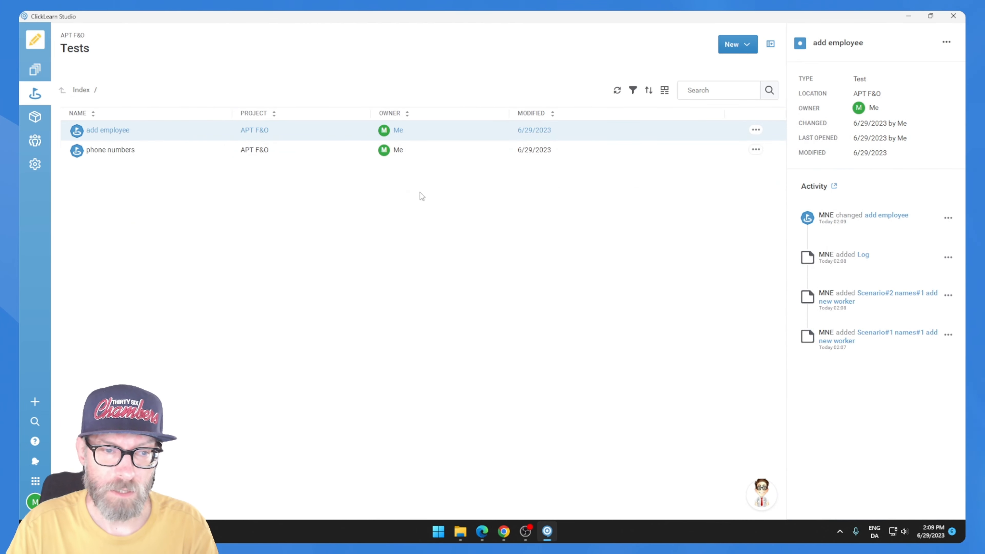
pyautogui.click(392, 193)
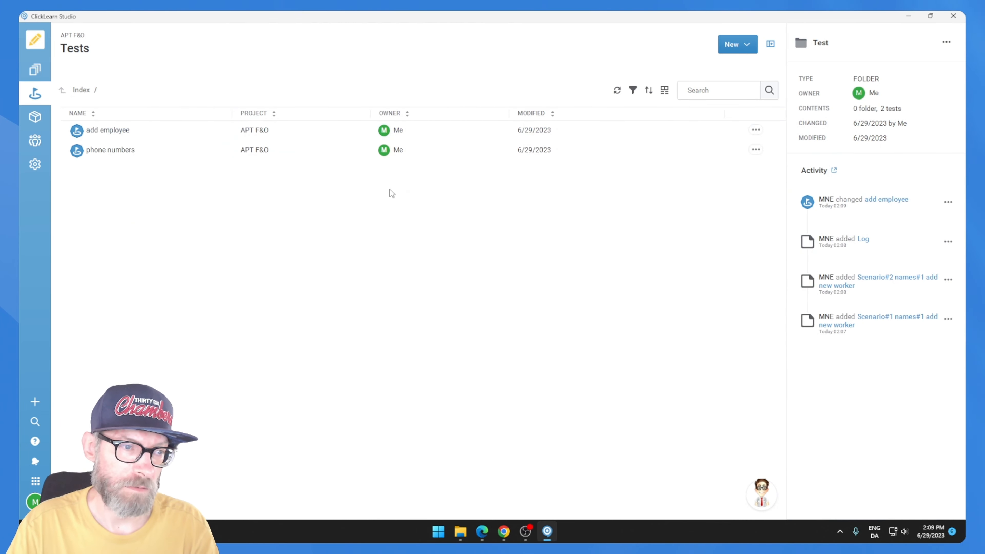
# Browse the project's APT assets to the add employee folder and open its June 29, 2023 2.07 PM run.
pyautogui.click(43, 119)
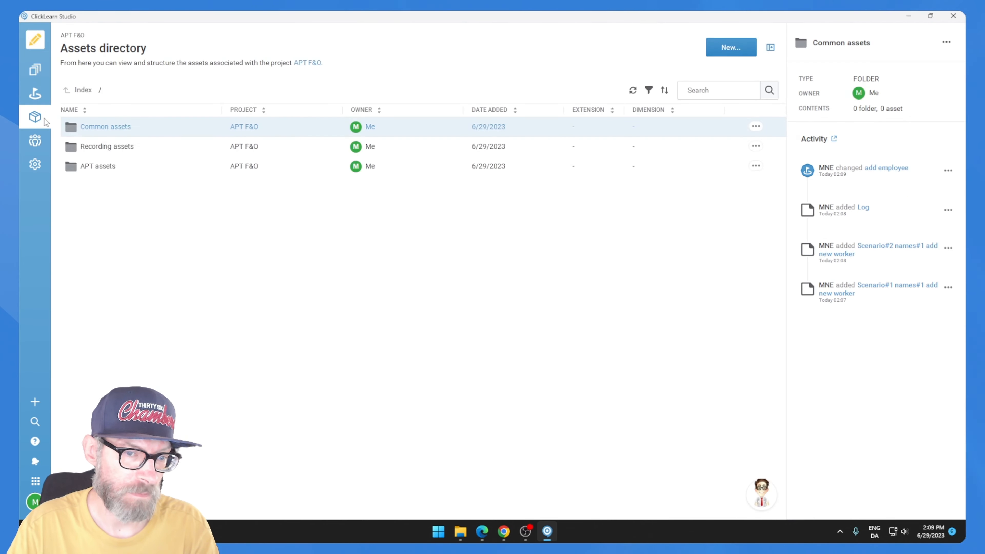
pyautogui.doubleClick(135, 166)
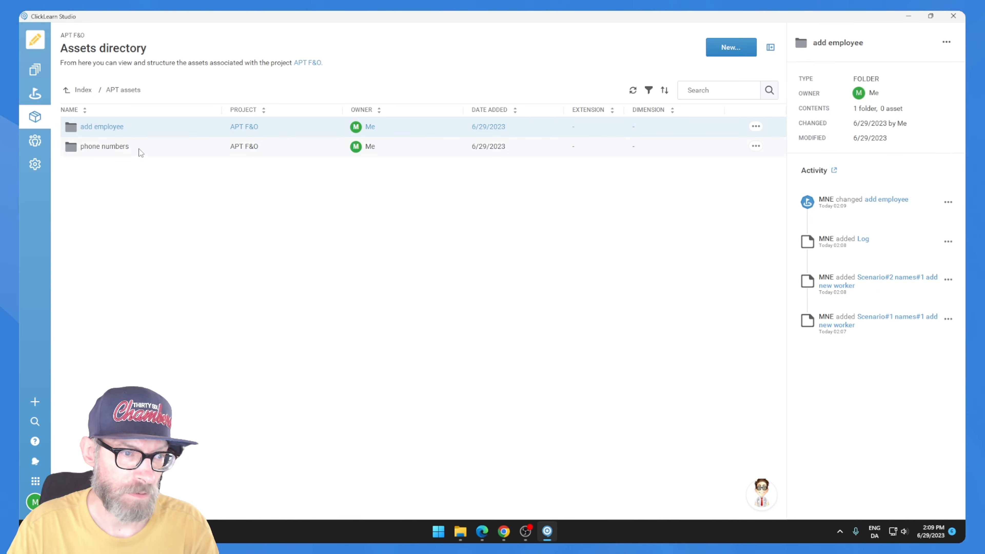
pyautogui.doubleClick(139, 132)
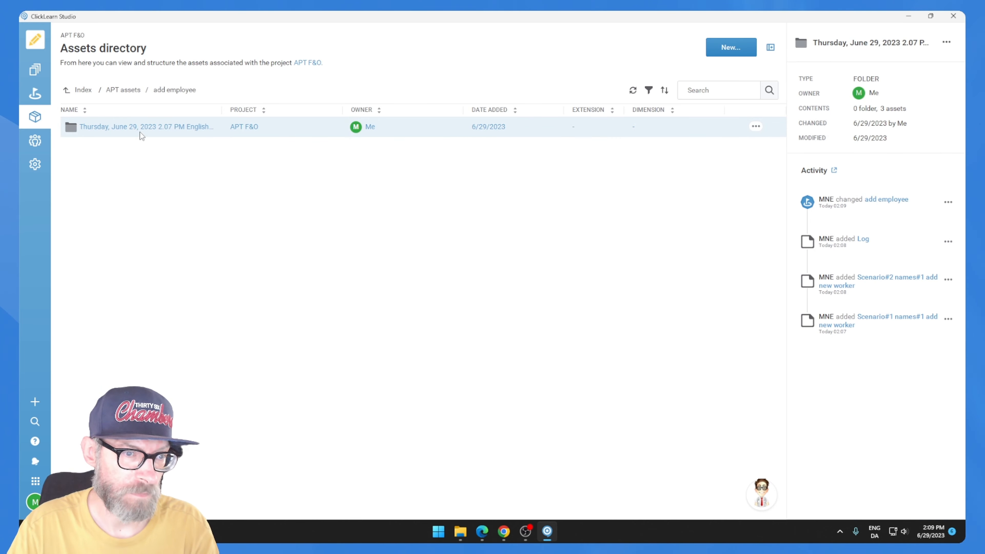
pyautogui.doubleClick(200, 127)
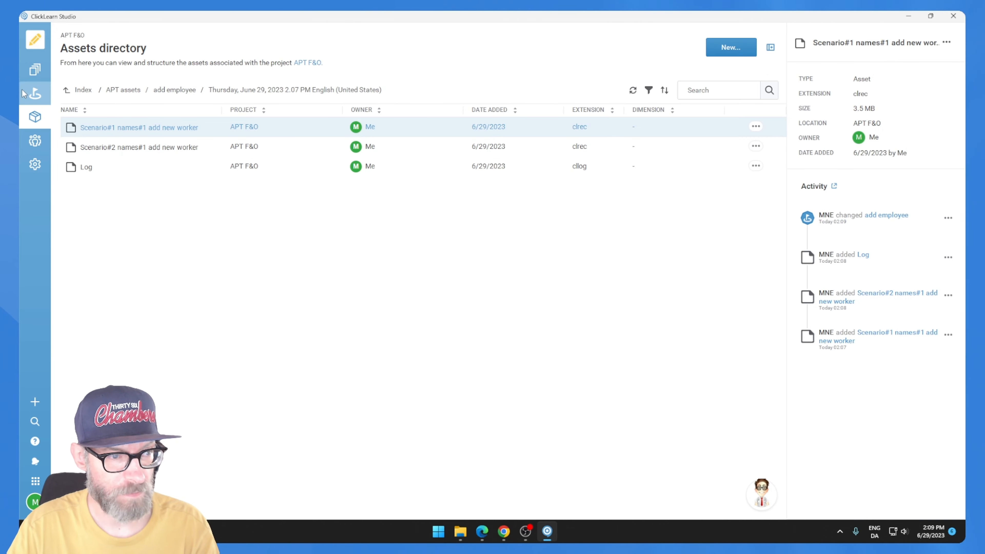
# Run the phone numbers test with the English (en-US) UI language.
pyautogui.click(35, 94)
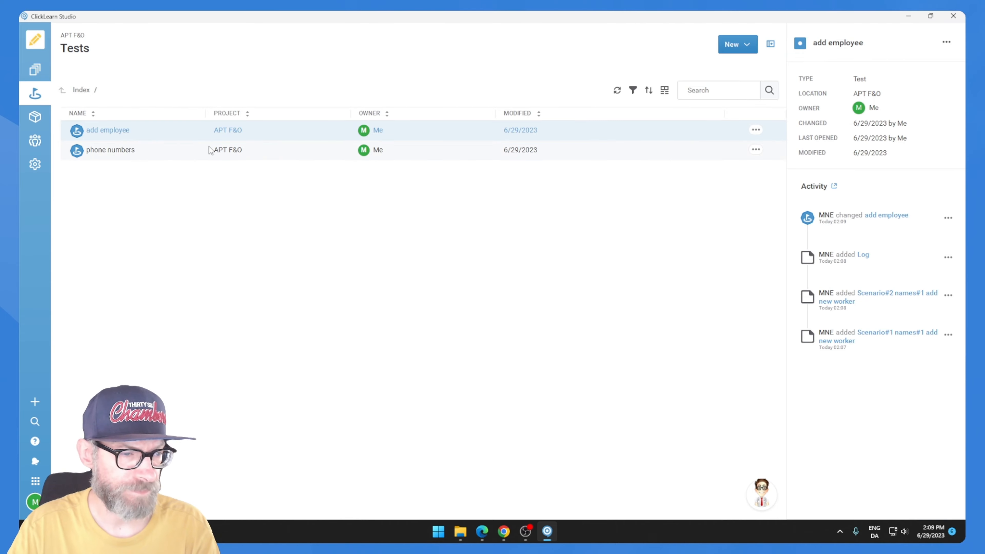
pyautogui.click(240, 149)
pyautogui.rightClick(285, 156)
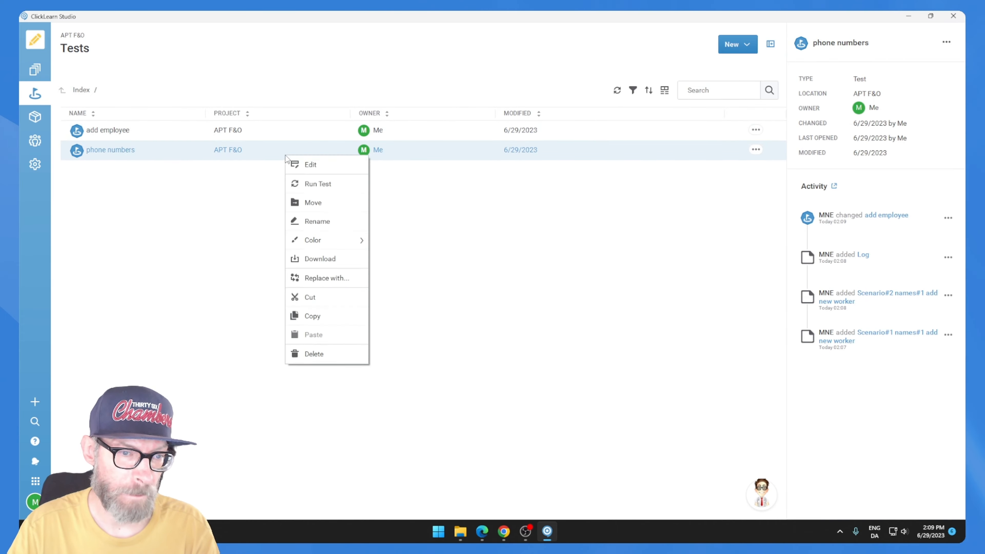
pyautogui.click(322, 185)
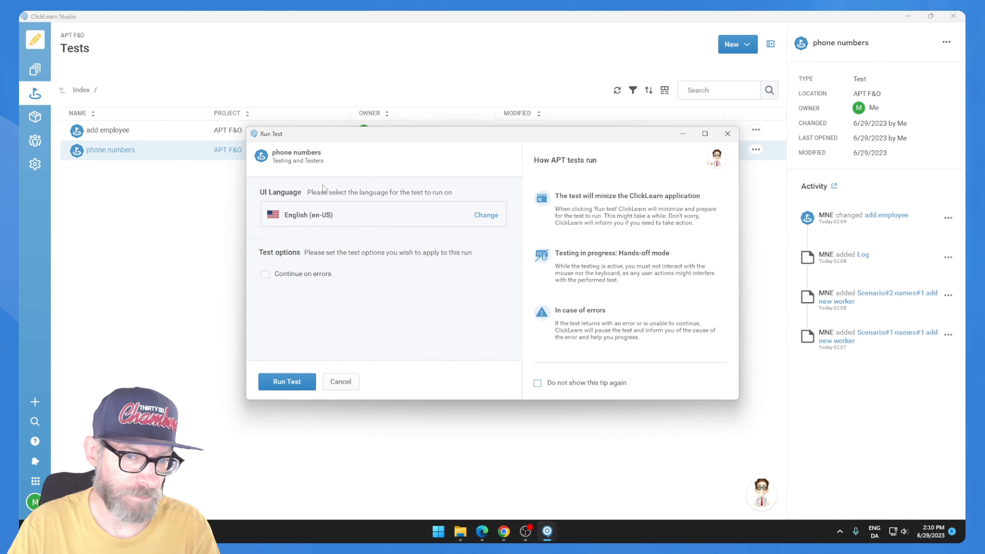
pyautogui.click(287, 382)
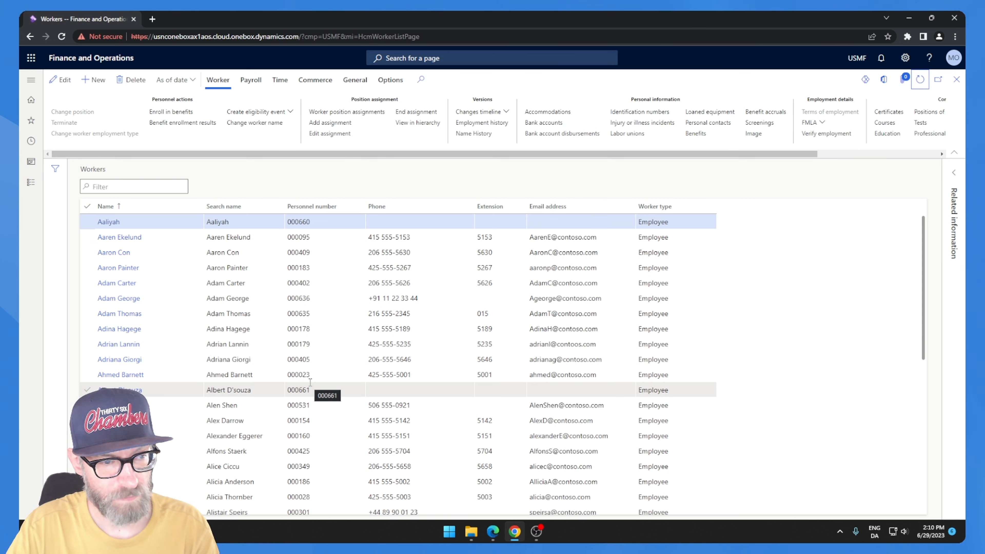
# Open the Workers list under Human resources and filter it by name with "ja".
pyautogui.click(32, 181)
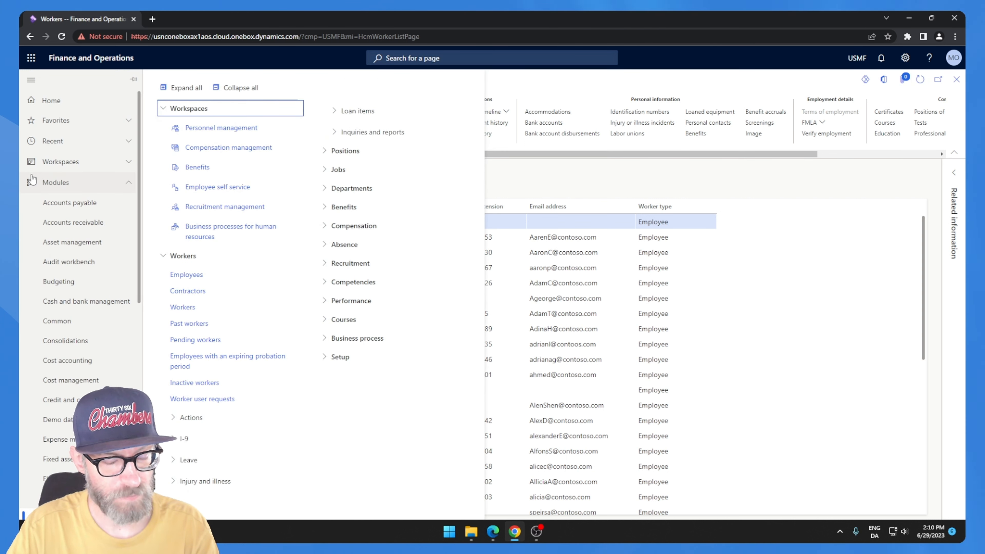
pyautogui.scroll(-1, 33, 179)
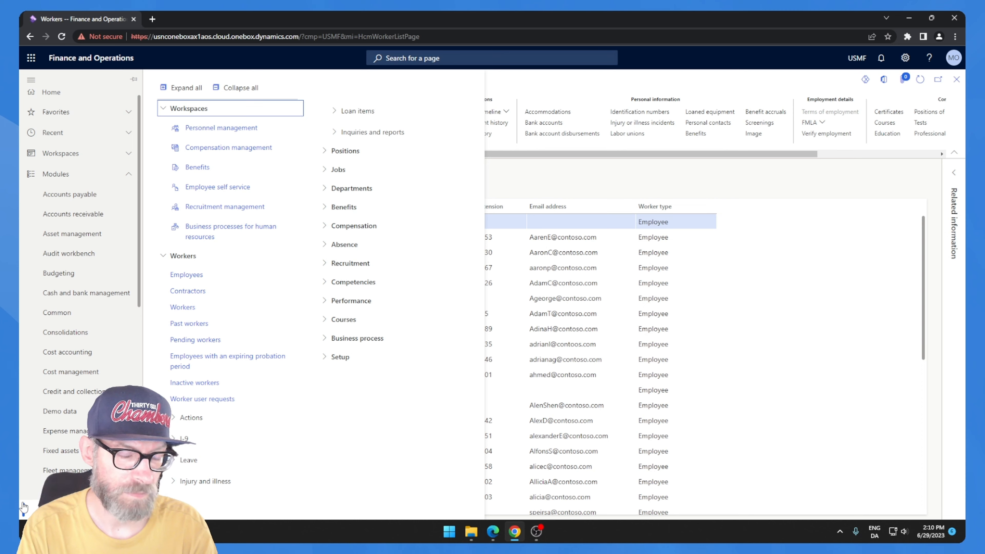
pyautogui.click(173, 306)
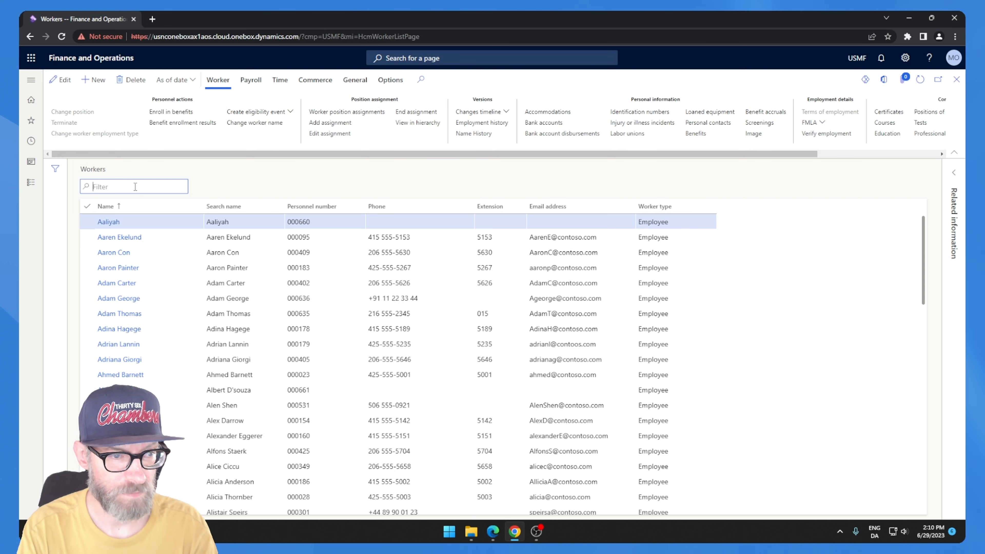
pyautogui.write('ja')
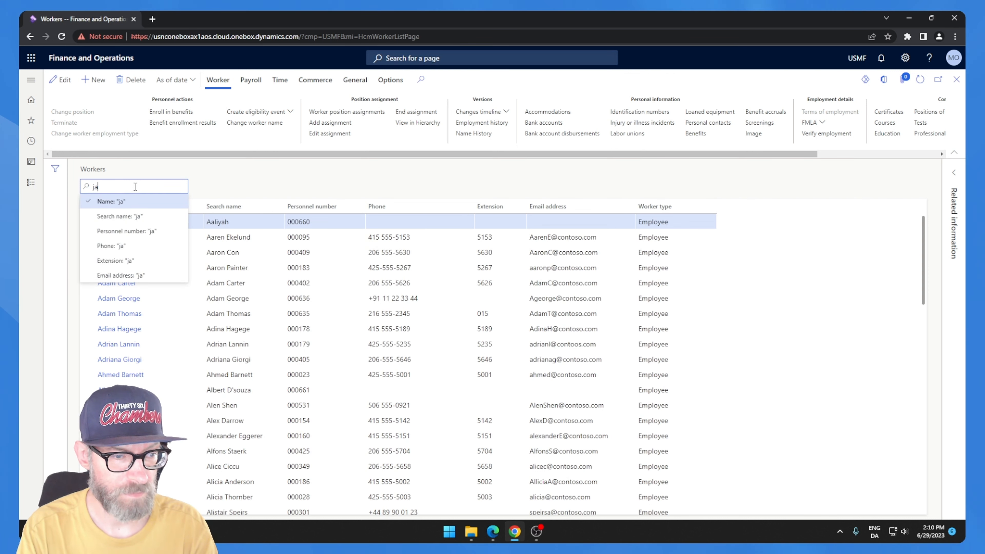
pyautogui.press('Return')
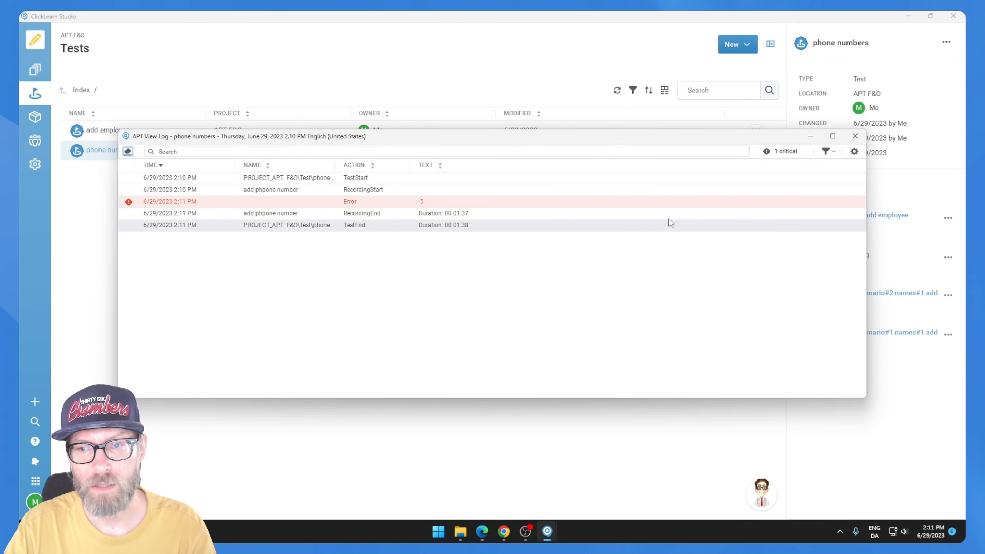
# Include the Debug entries in the phone numbers test log to review the failed run, and close the log.
pyautogui.click(828, 151)
pyautogui.click(810, 167)
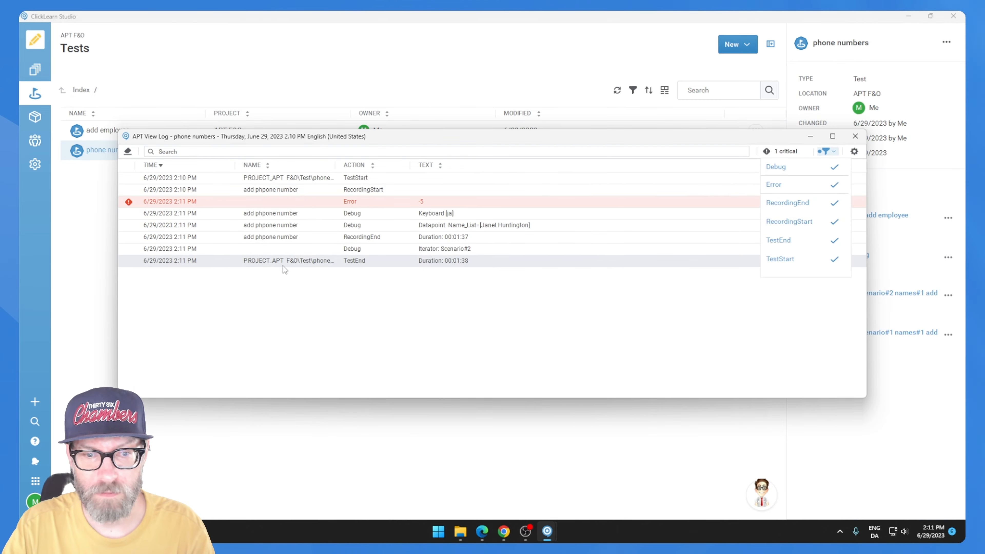
pyautogui.click(854, 137)
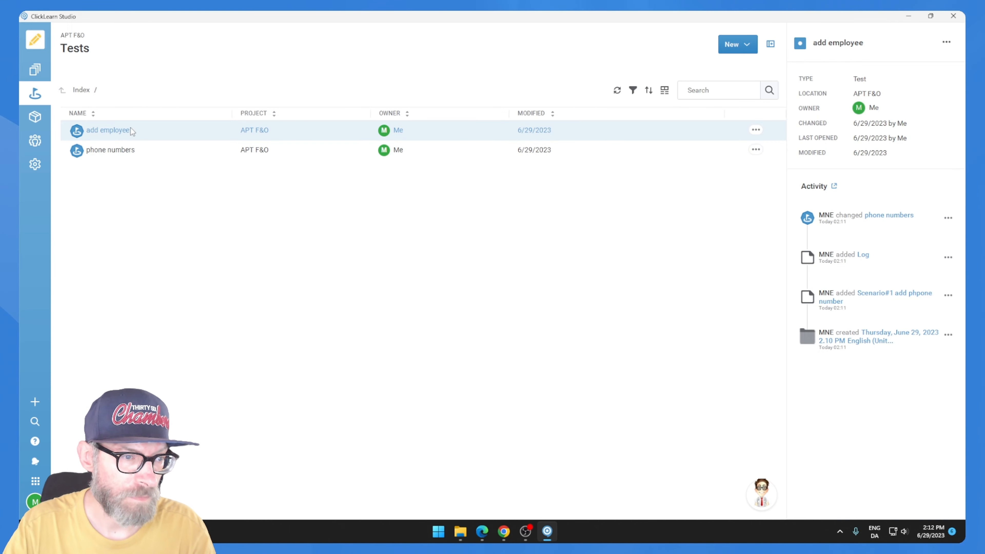
# Browse the APT assets to the phone numbers folder and open its June 29, 2023 2.10 PM run.
pyautogui.click(35, 117)
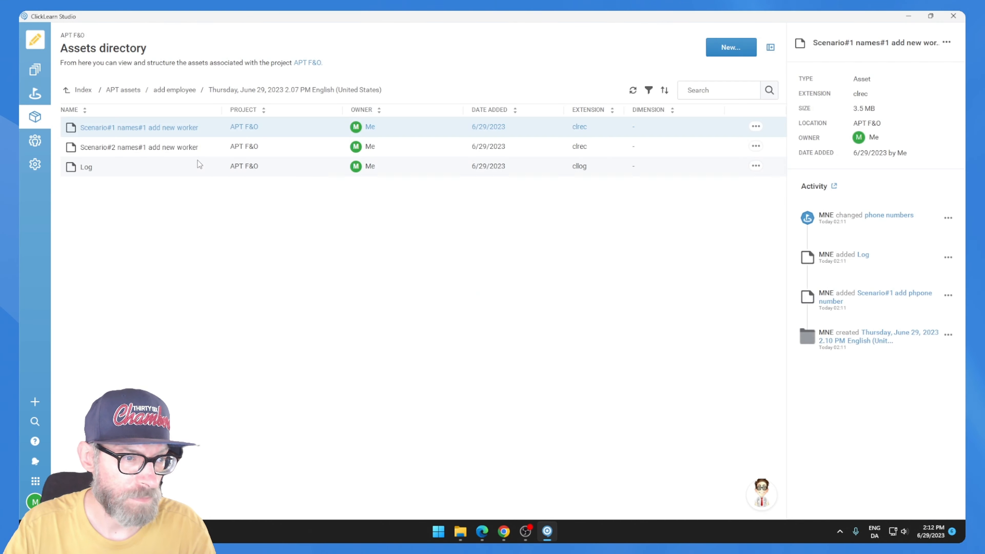
pyautogui.click(179, 91)
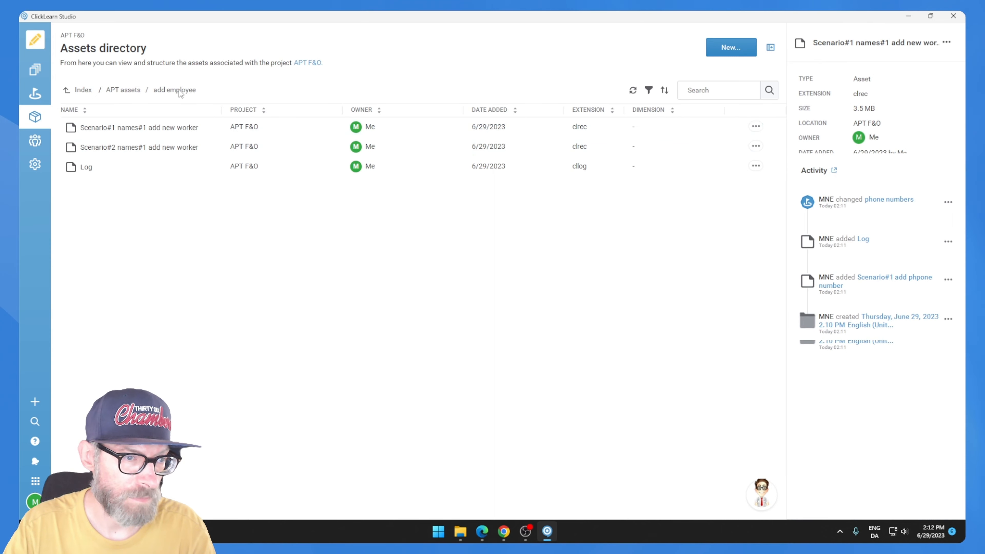
pyautogui.click(128, 91)
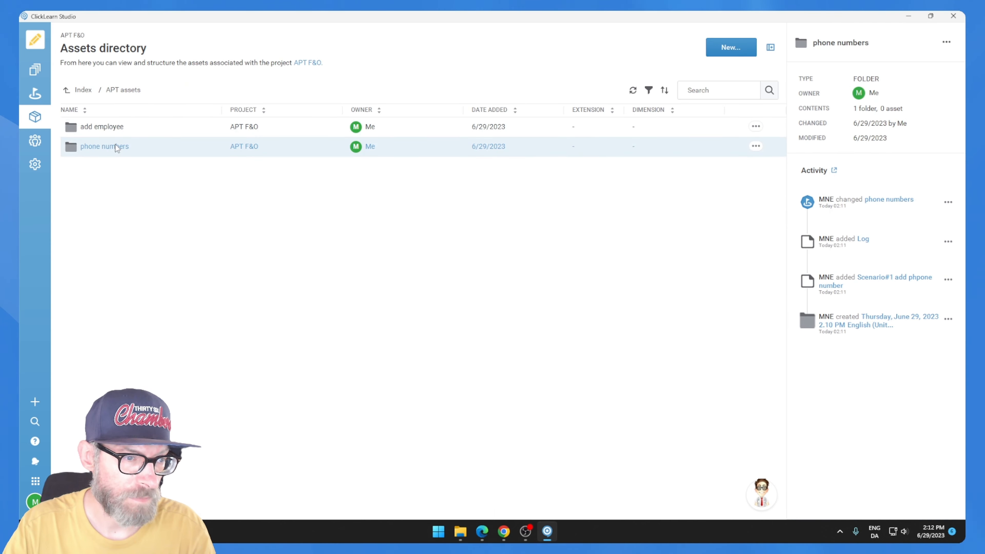
pyautogui.click(116, 144)
pyautogui.click(126, 131)
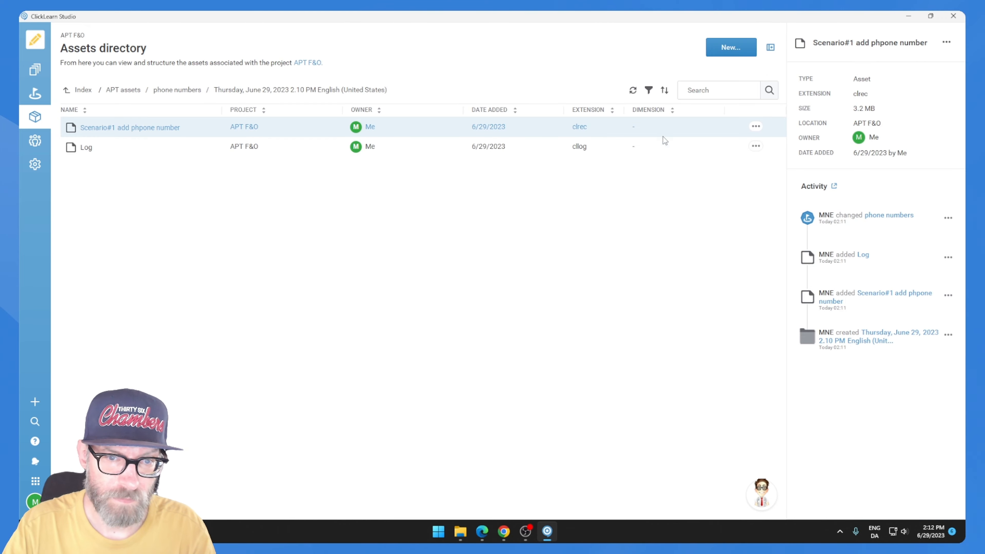
# Open the Scenario#1 add phpone number recording and examine the step that selects the worker's link in the Name column.
pyautogui.click(755, 126)
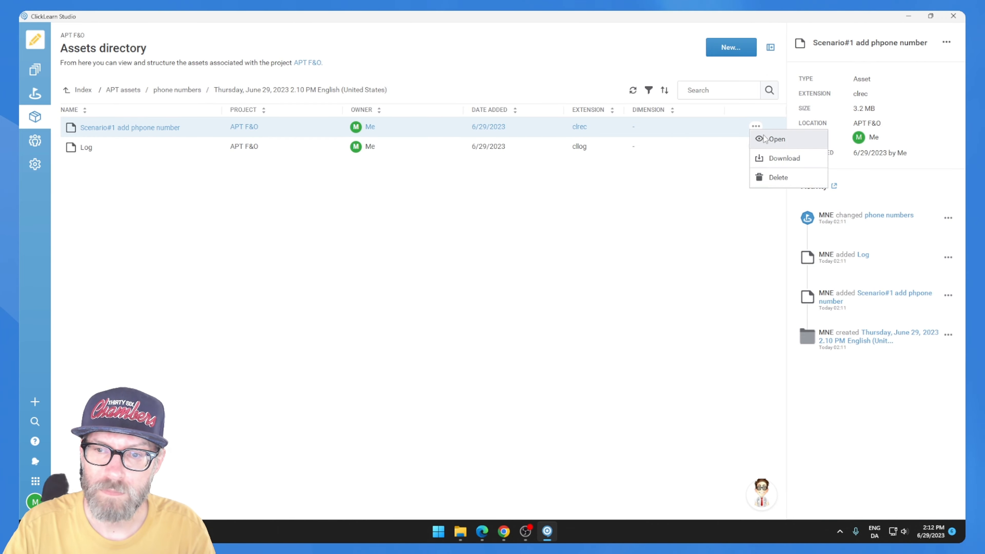
pyautogui.click(437, 208)
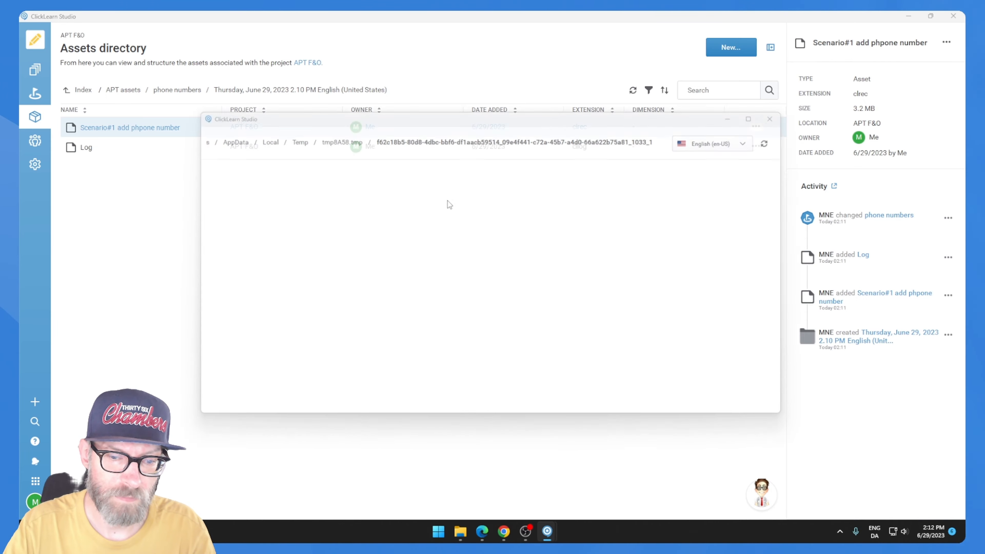
pyautogui.scroll(-10, 442, 216)
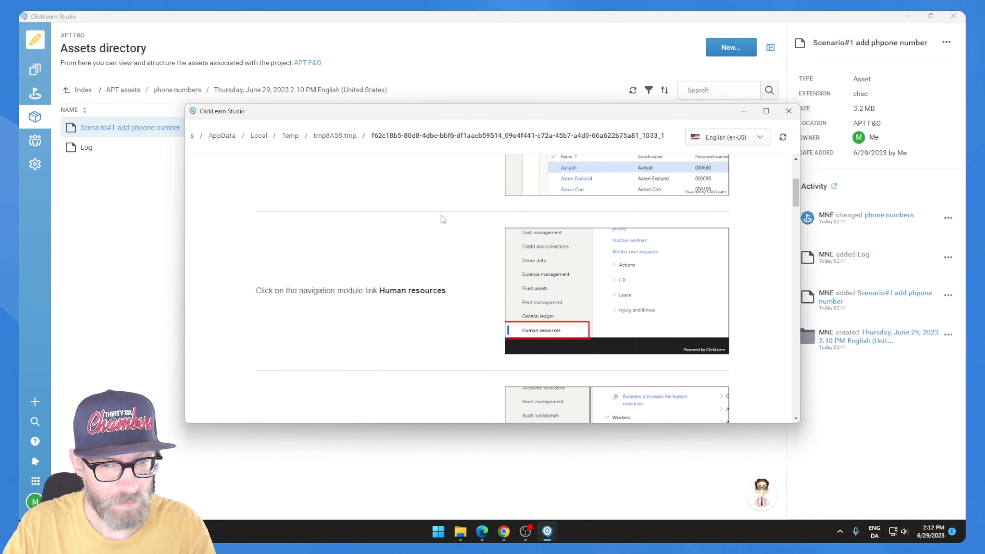
pyautogui.scroll(-10, 442, 220)
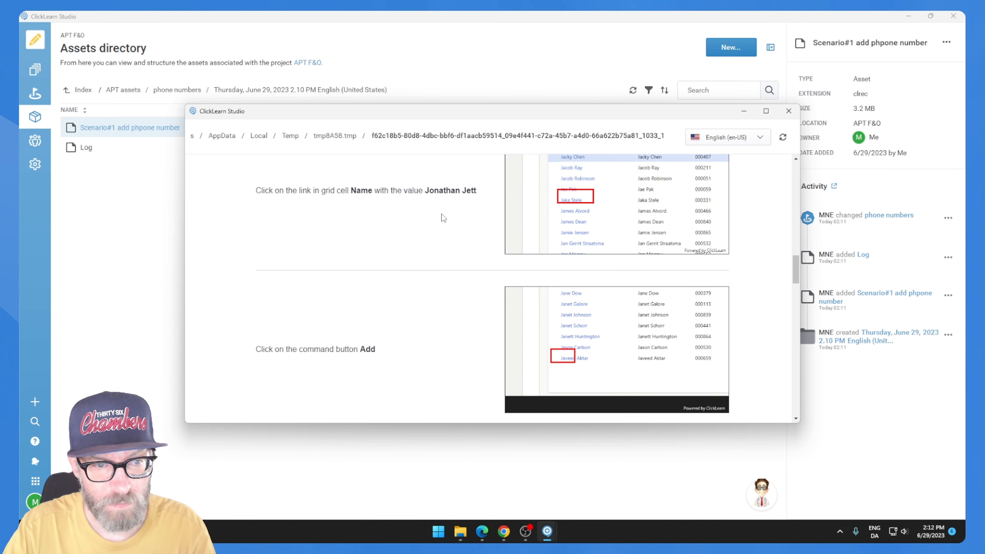
pyautogui.scroll(2, 443, 218)
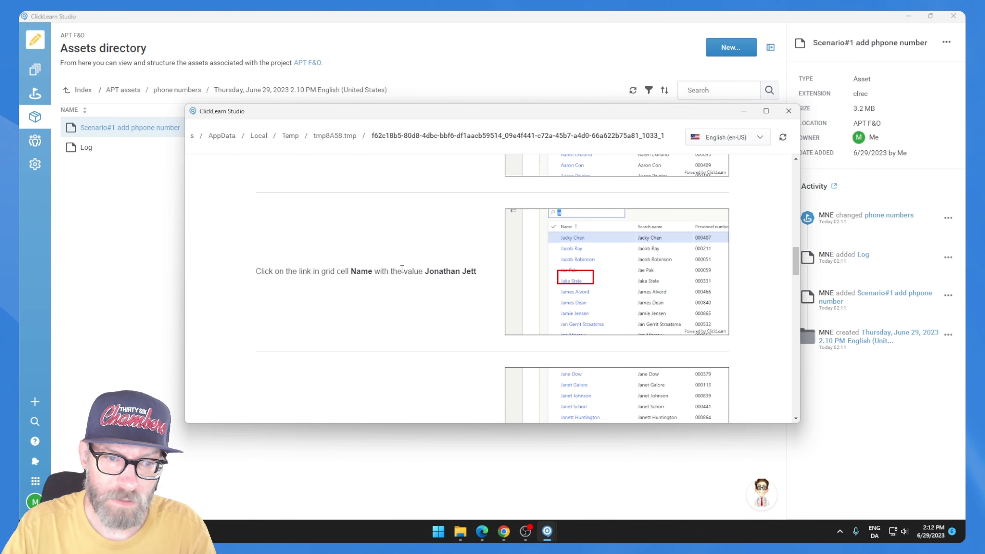
pyautogui.moveTo(478, 272); pyautogui.dragTo(425, 272)
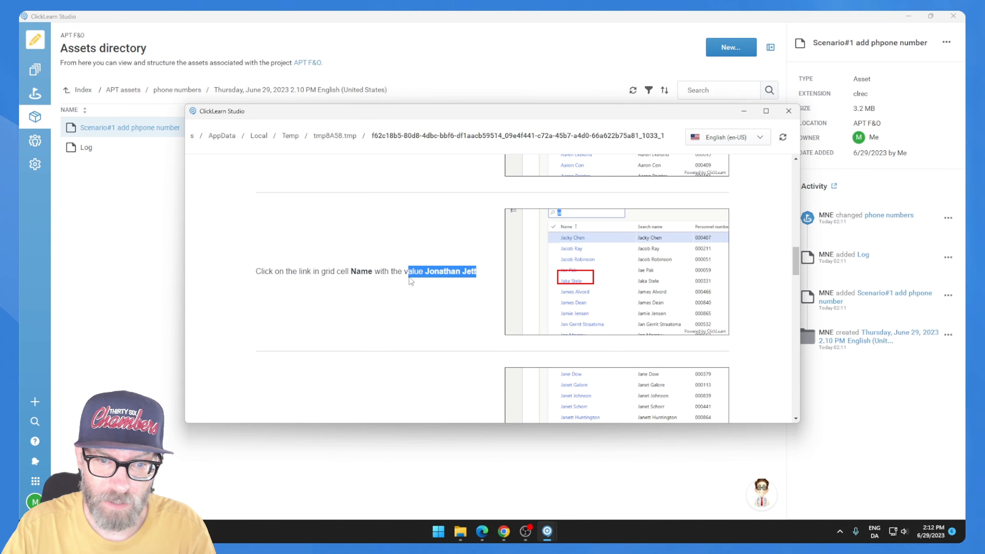
# Check the filter step preceding the worker link selection in the recording preview, and close the preview.
pyautogui.click(450, 260)
pyautogui.scroll(2, 450, 260)
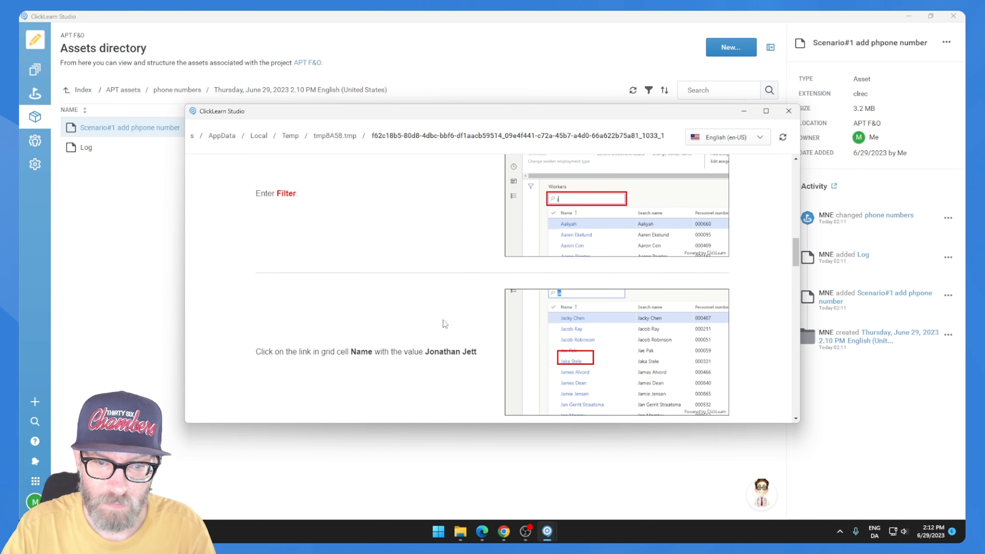
pyautogui.click(791, 113)
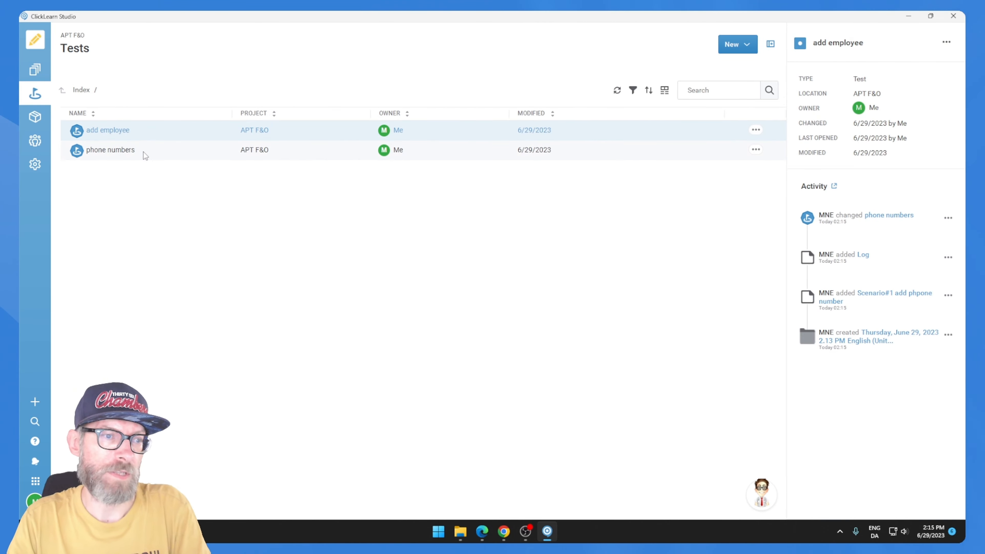
# Open the phone numbers test and bring up its add phpone number recording's settings, leaving them without changes.
pyautogui.click(143, 152)
pyautogui.doubleClick(180, 149)
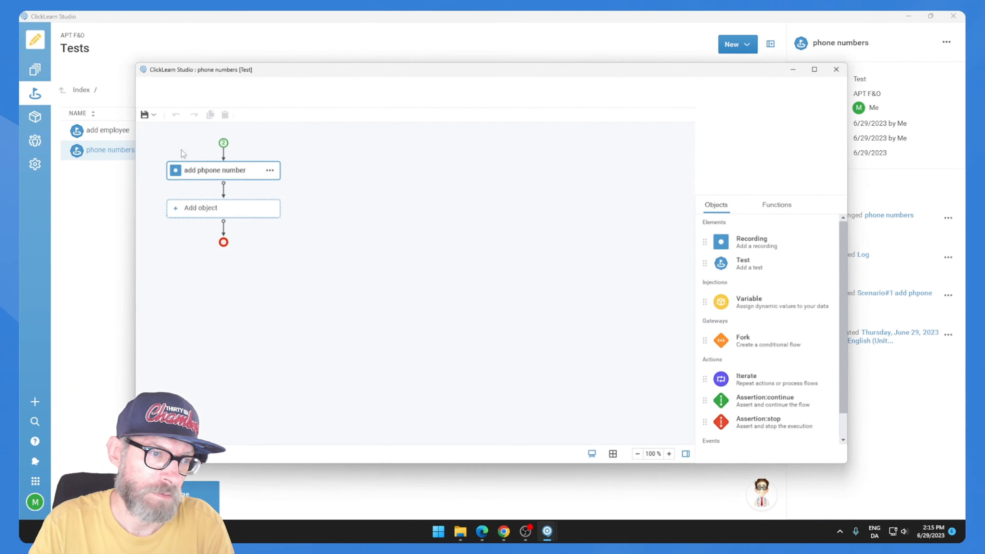
pyautogui.click(217, 138)
pyautogui.click(263, 168)
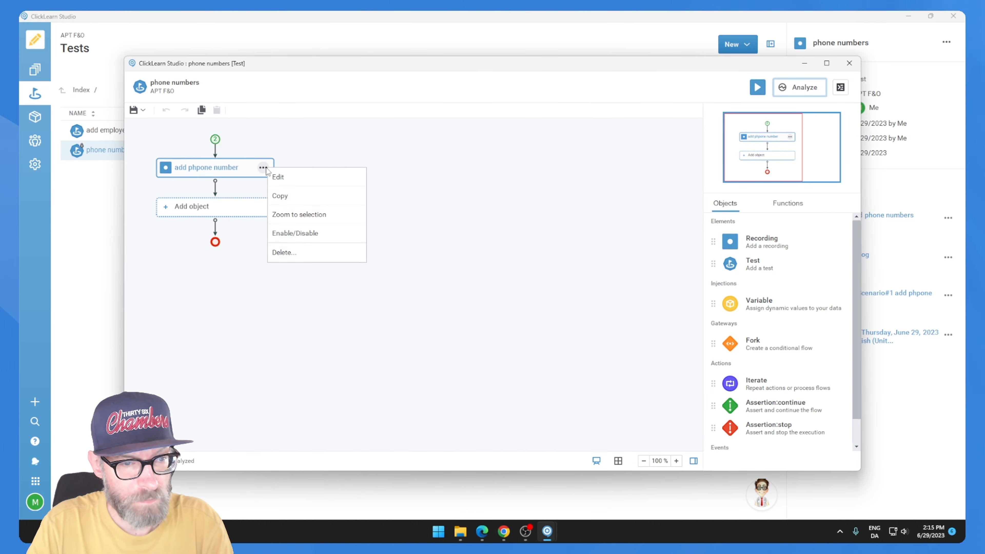
pyautogui.click(278, 178)
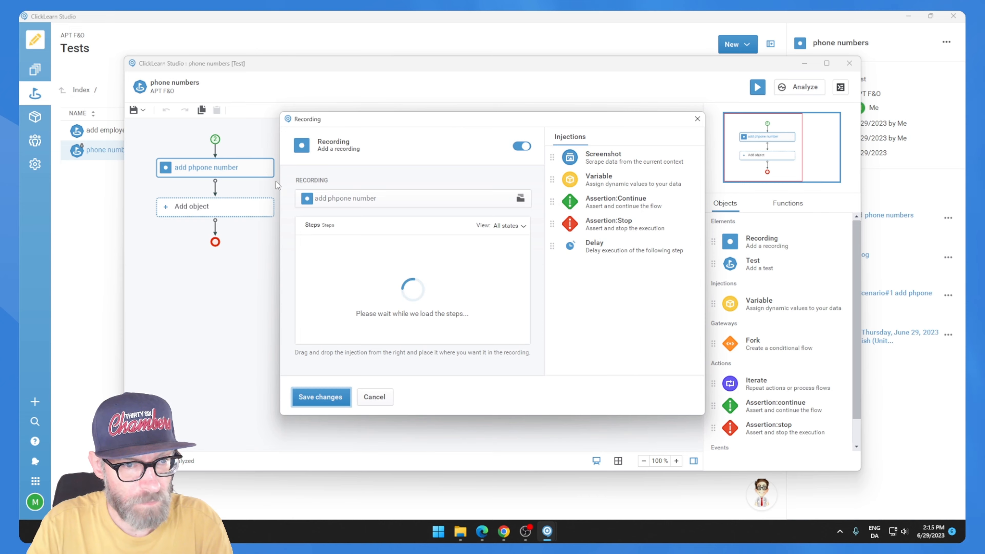
pyautogui.press('Escape')
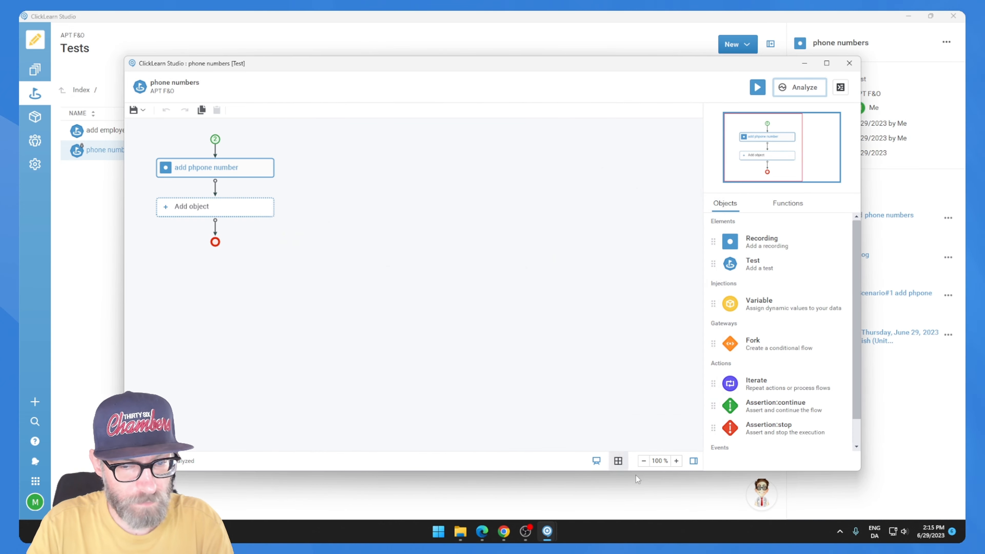
# Switch the test to its data view and review the data points assigned to the add phpone number recording.
pyautogui.click(618, 462)
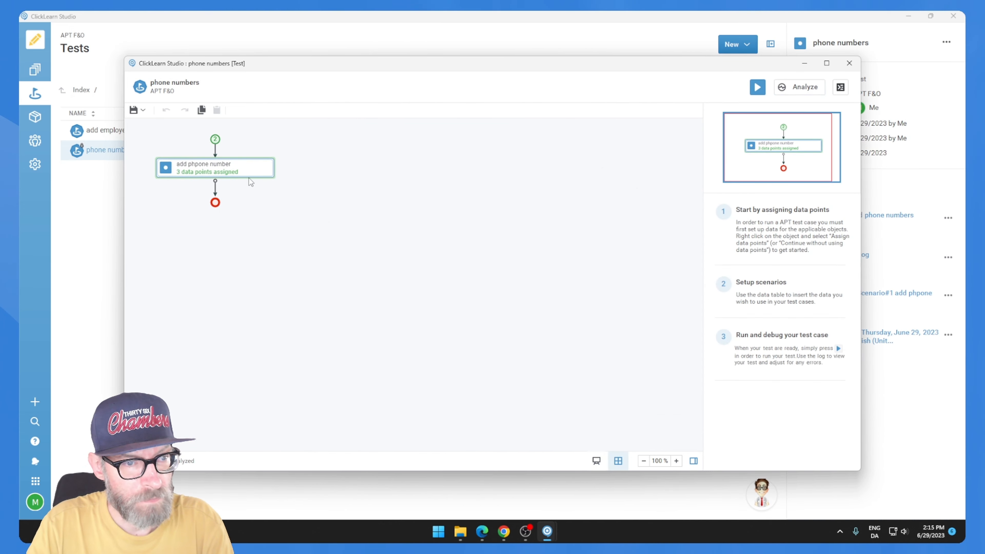
pyautogui.click(262, 167)
pyautogui.click(273, 179)
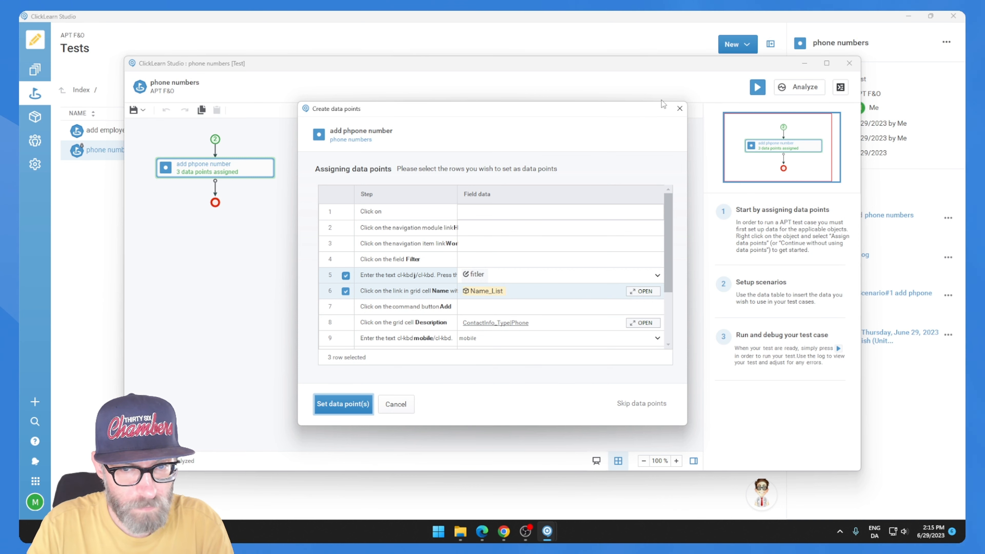
pyautogui.click(680, 109)
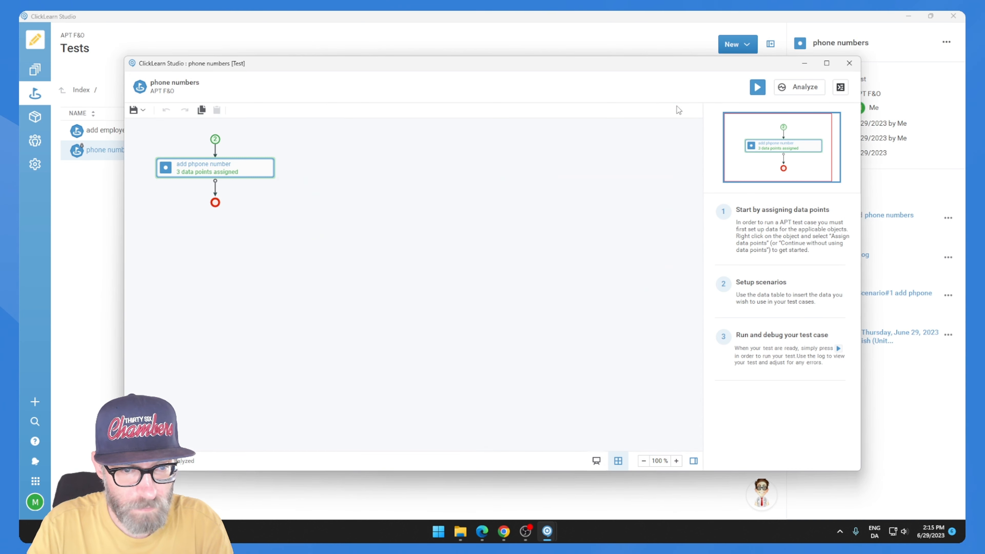
# Add the missing second "t" to the worker's first name in Scenario 1's Name_List value and save the scenario data.
pyautogui.rightClick(215, 140)
pyautogui.click(221, 147)
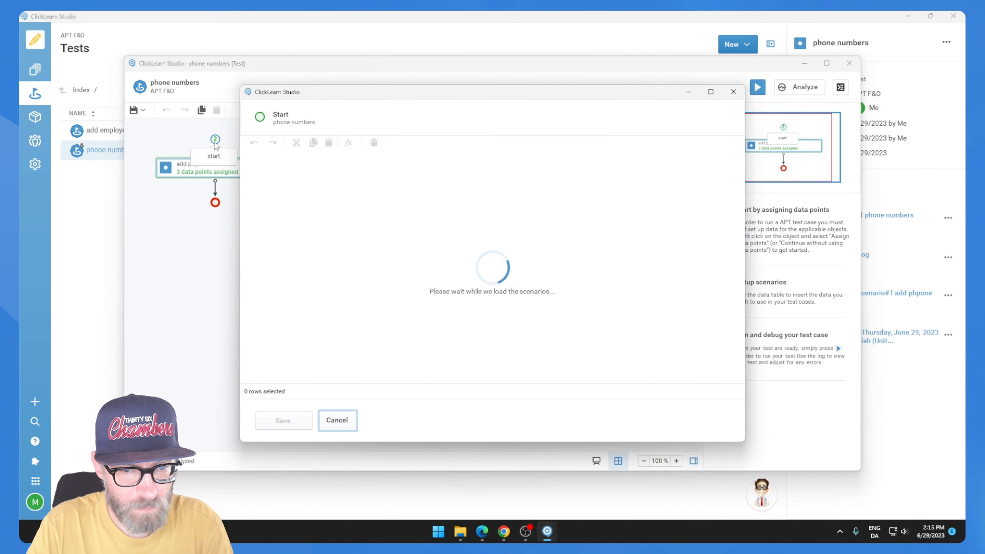
pyautogui.click(257, 187)
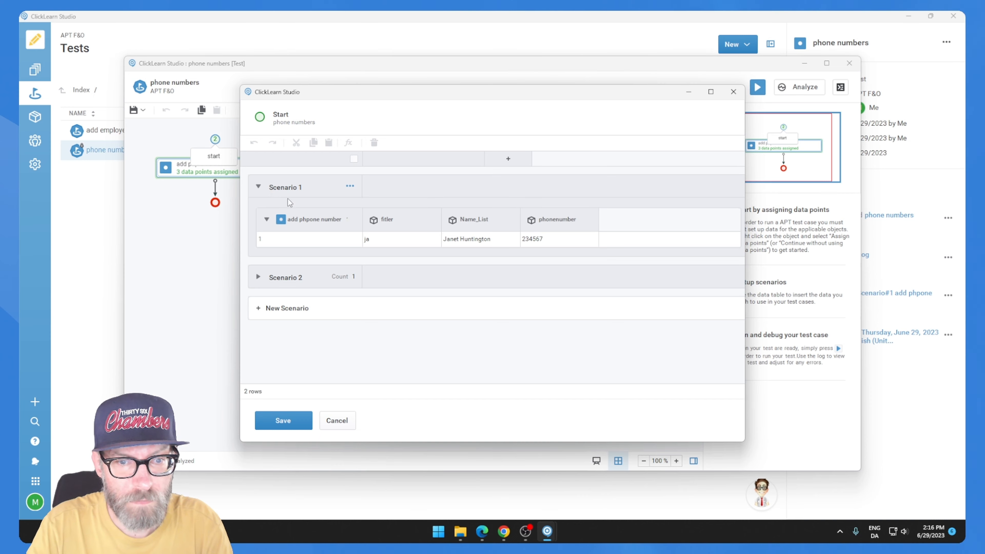
pyautogui.click(460, 239)
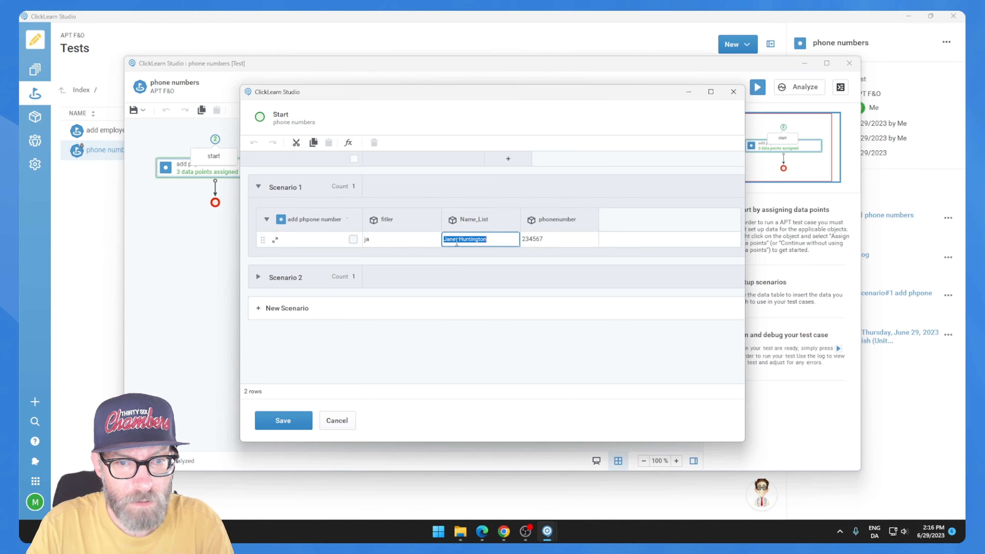
pyautogui.click(459, 240)
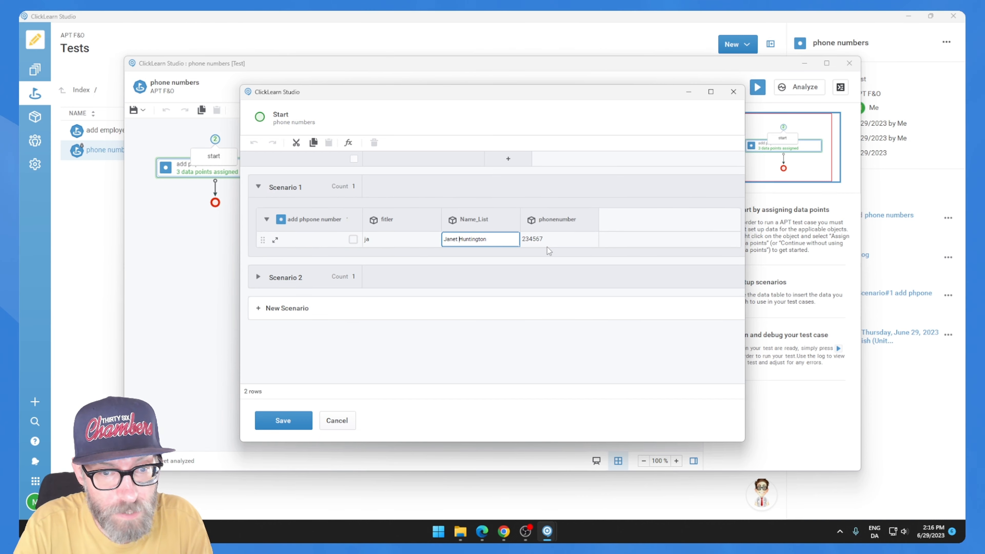
pyautogui.write('t')
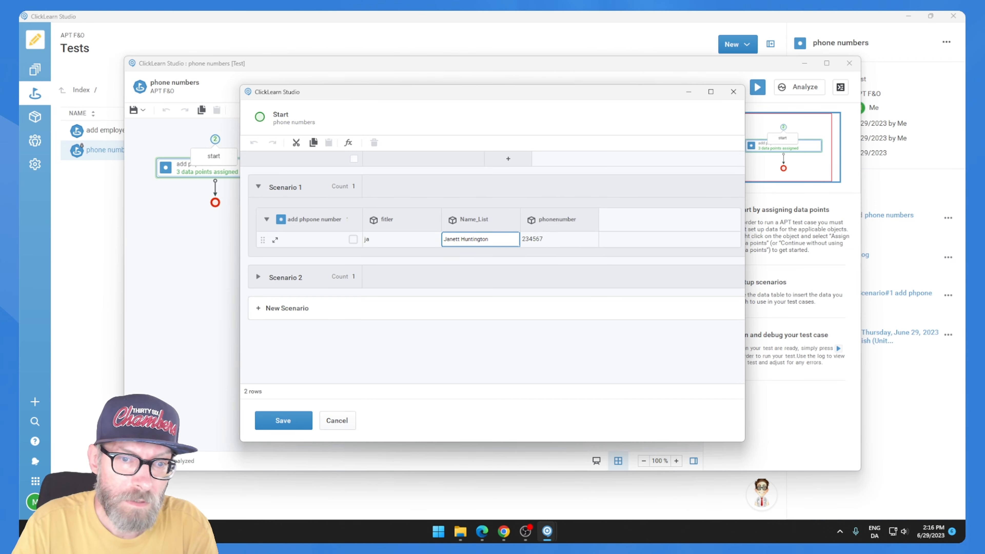
pyautogui.click(265, 421)
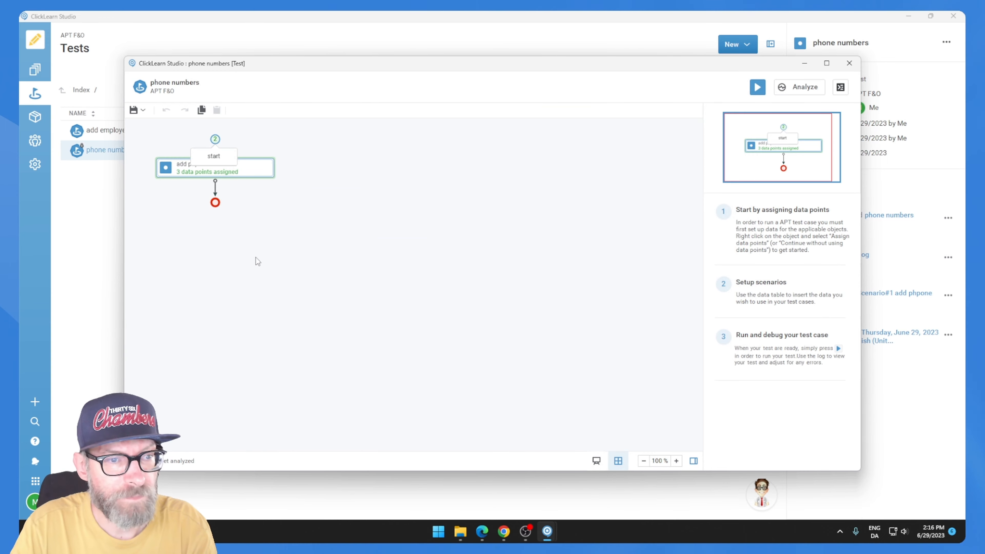
# Save the phone numbers test, analyze it for flow issues, and close the analysis log.
pyautogui.click(143, 110)
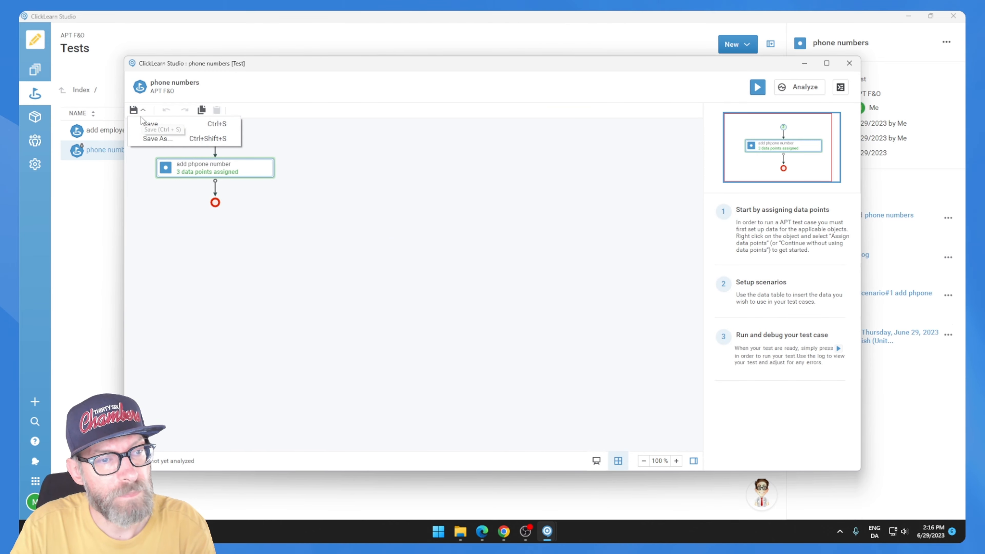
pyautogui.click(148, 123)
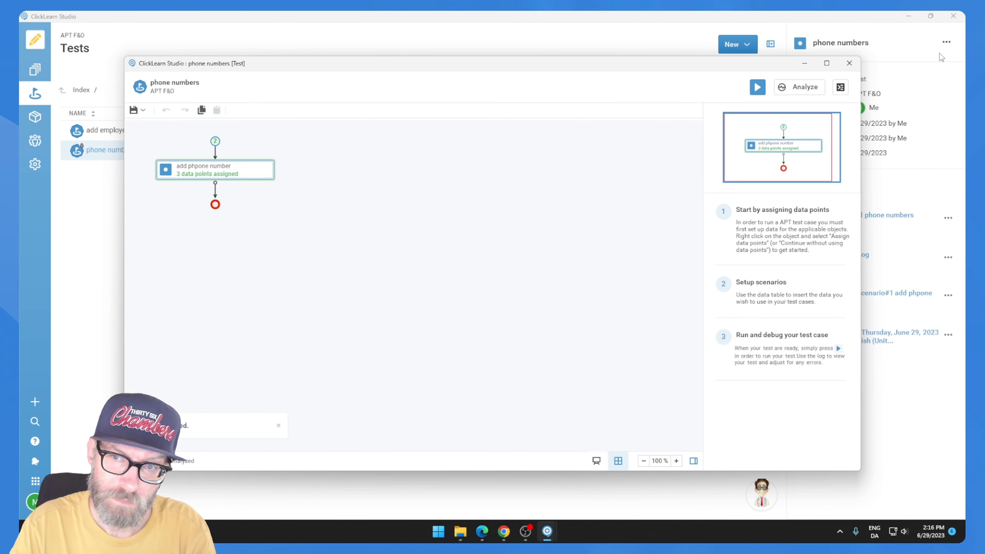
pyautogui.click(820, 87)
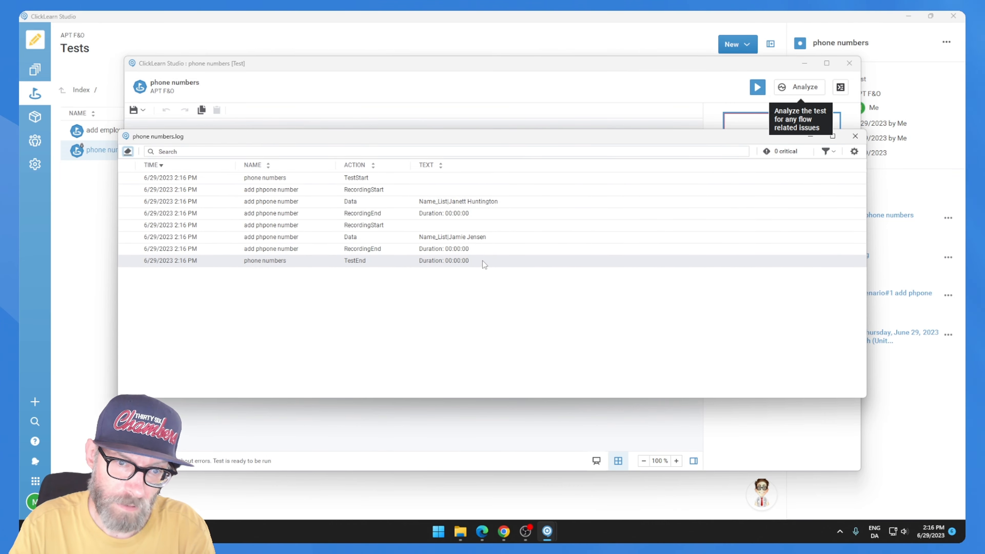
pyautogui.click(856, 136)
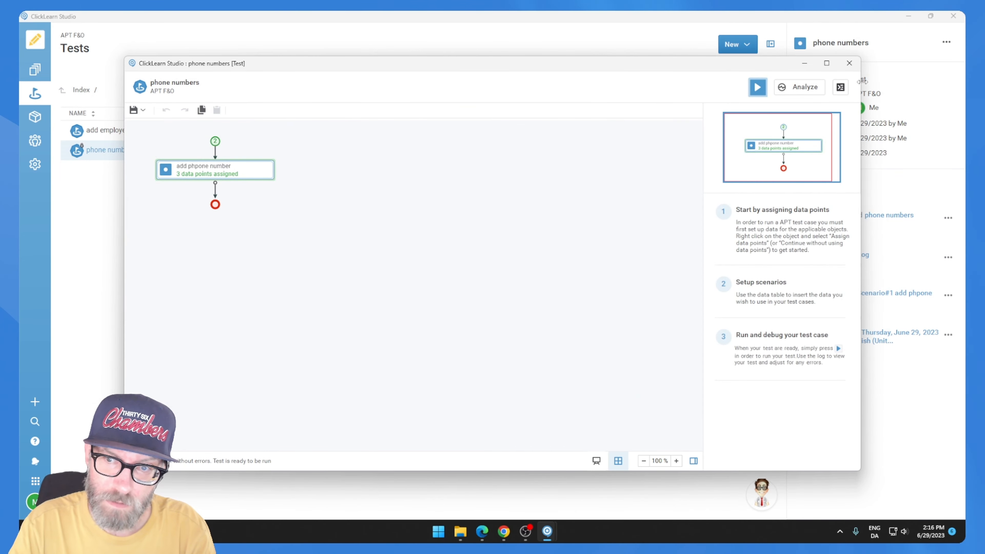
# Close the phone numbers test with its changes saved, and run it in English (en-US).
pyautogui.click(851, 64)
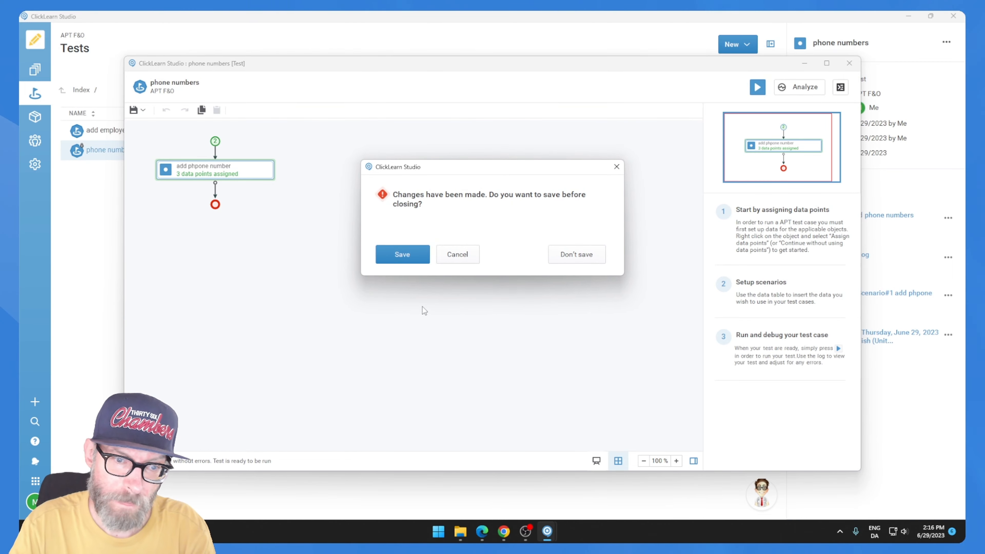
pyautogui.click(394, 252)
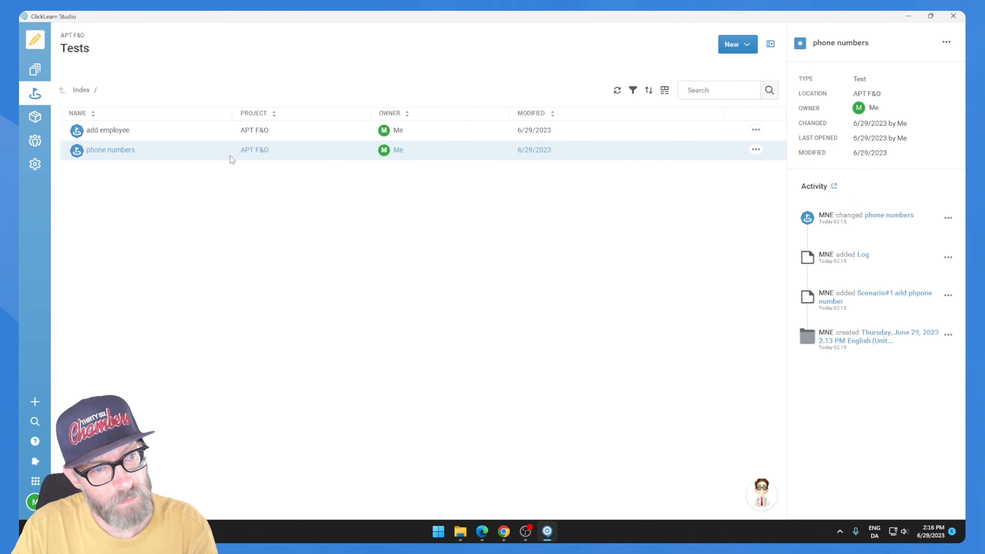
pyautogui.rightClick(326, 150)
pyautogui.rightClick(326, 150)
pyautogui.click(337, 178)
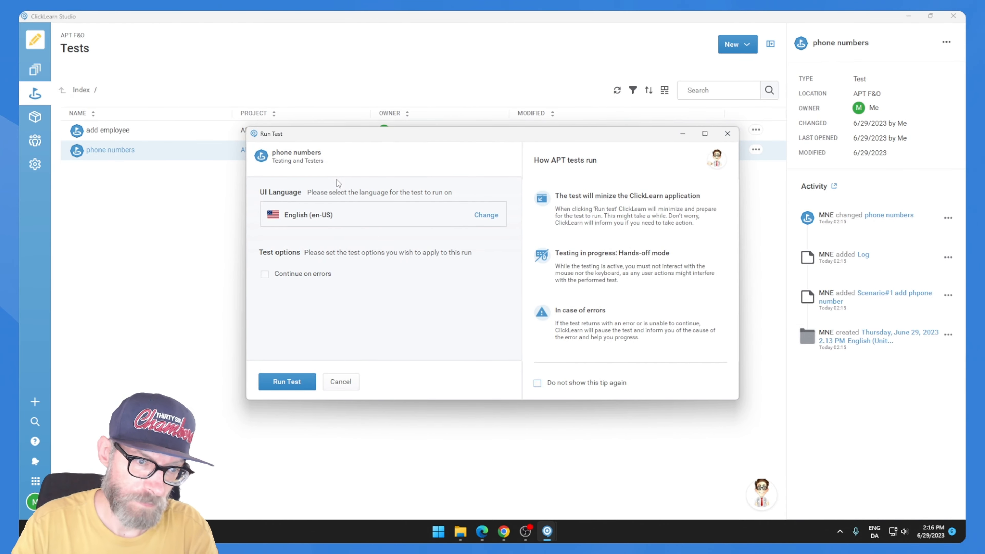
pyautogui.click(279, 381)
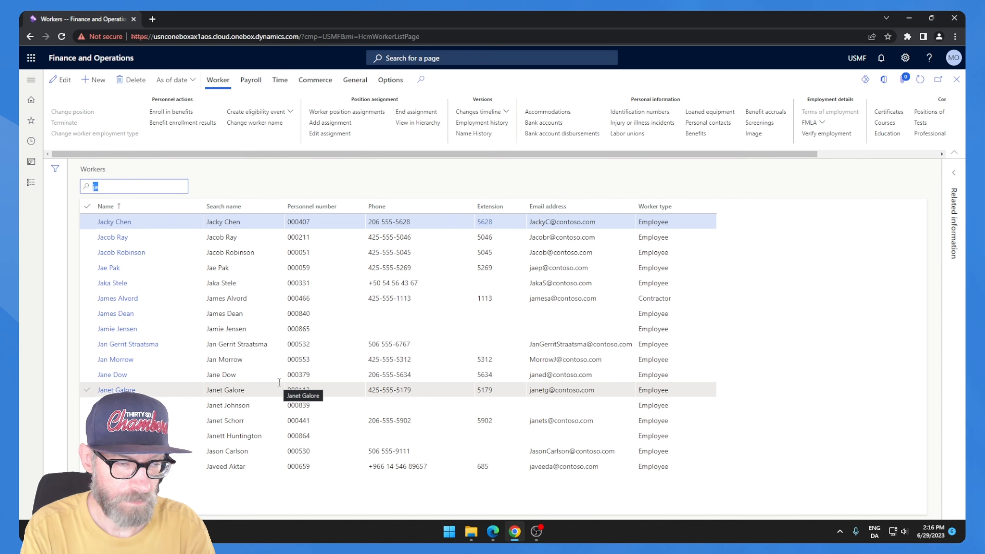
# In Finance and Operations, open the Workers list under Human resources and filter it with "ja".
pyautogui.click(31, 181)
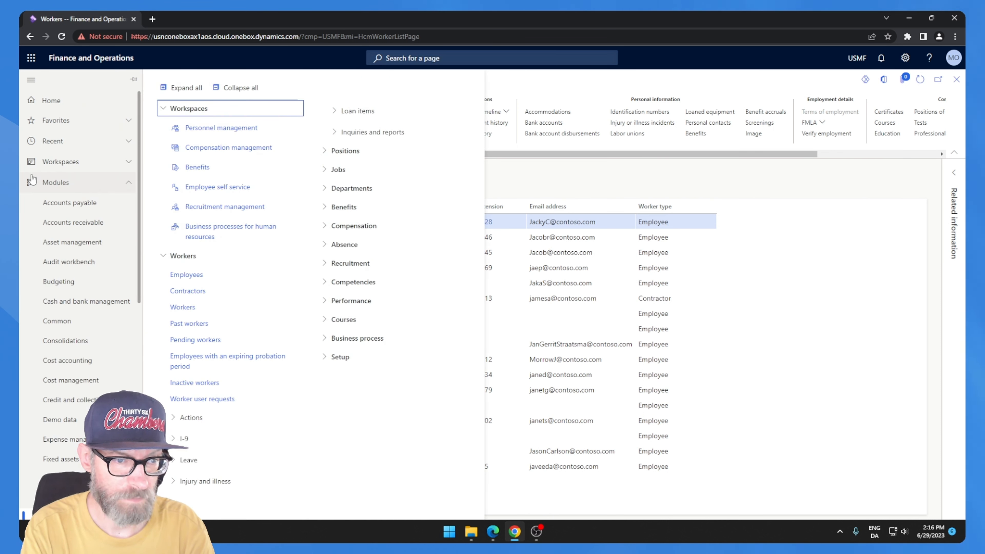
pyautogui.scroll(-1, 32, 180)
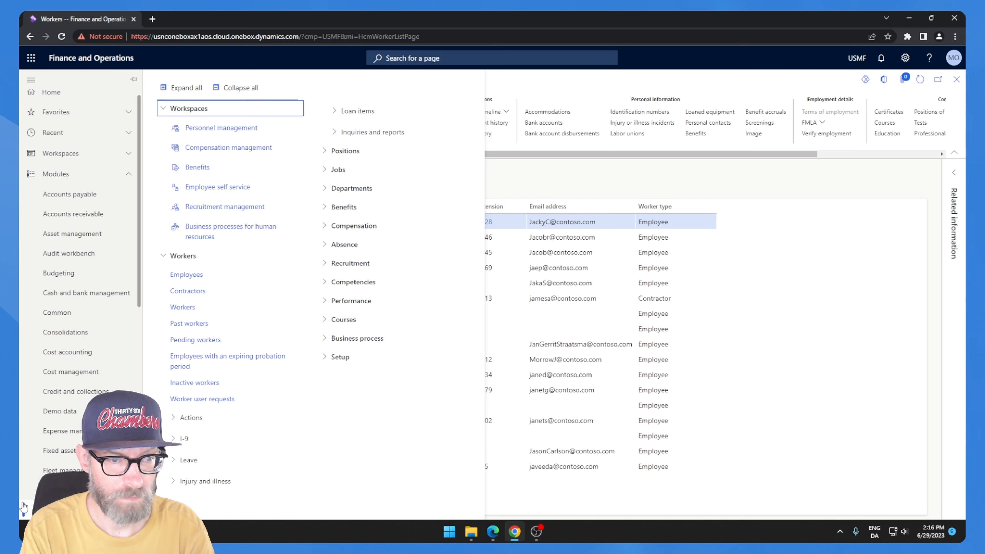
pyautogui.click(173, 305)
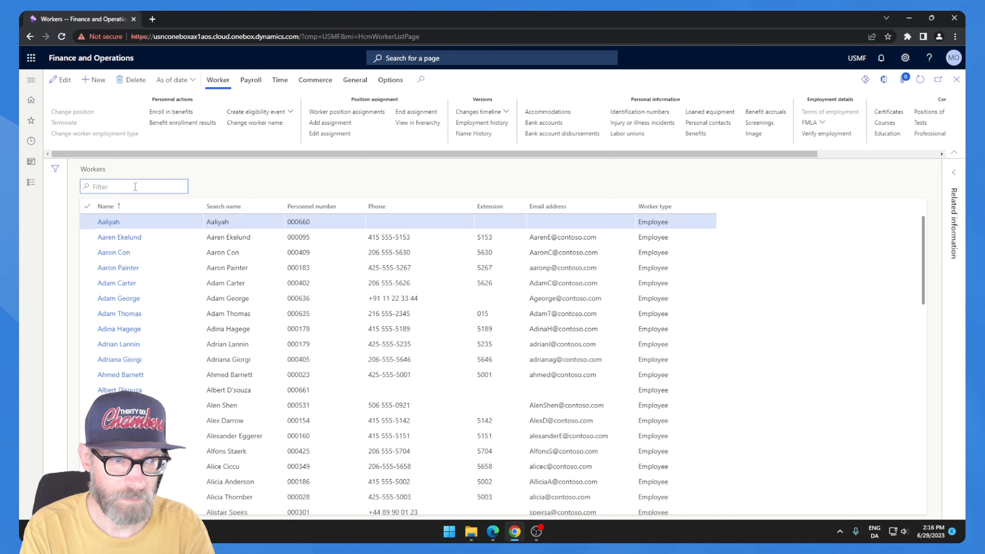
pyautogui.write('ja')
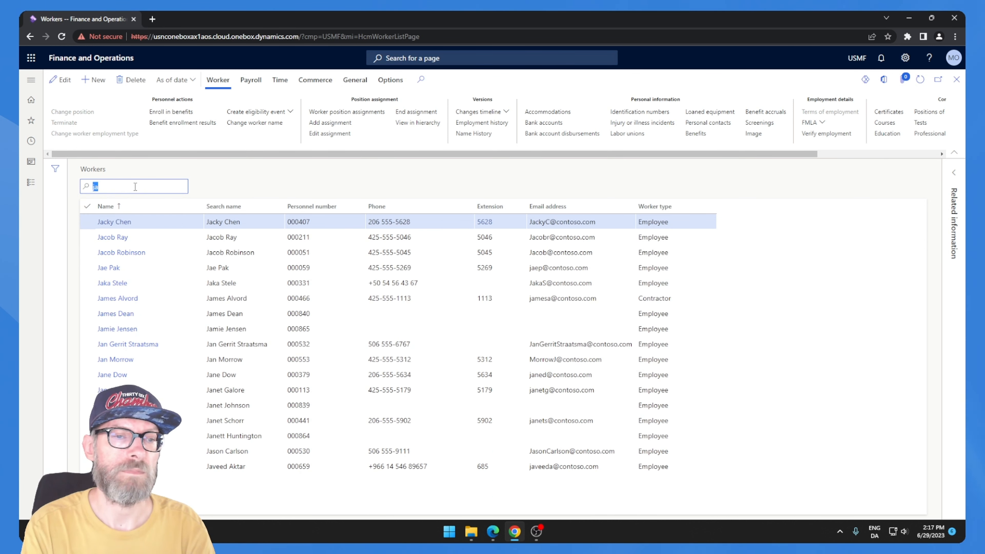
# Add a Phone contact with Scenario 1's phone number to that scenario's worker, then save and close the record.
pyautogui.click(120, 435)
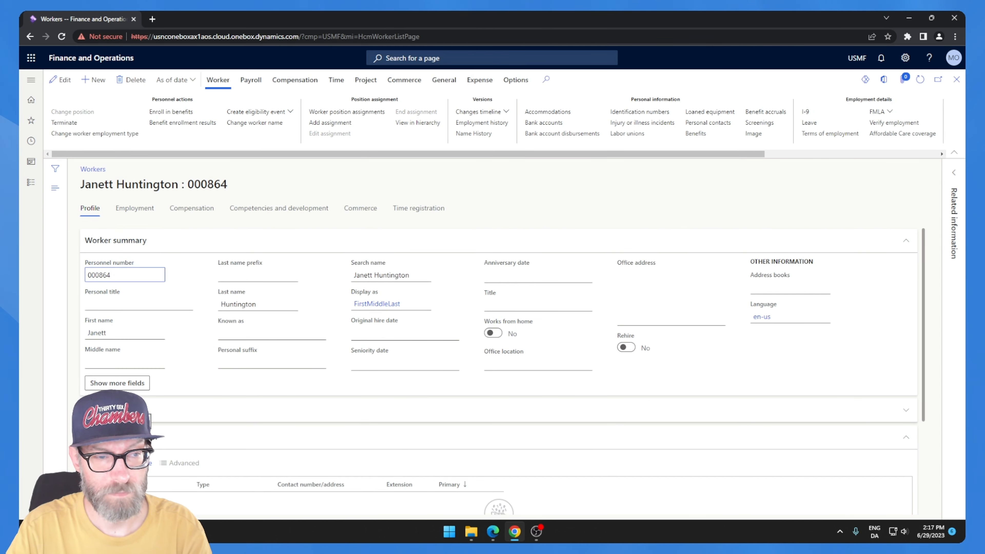
pyautogui.scroll(-2, 499, 349)
pyautogui.click(100, 384)
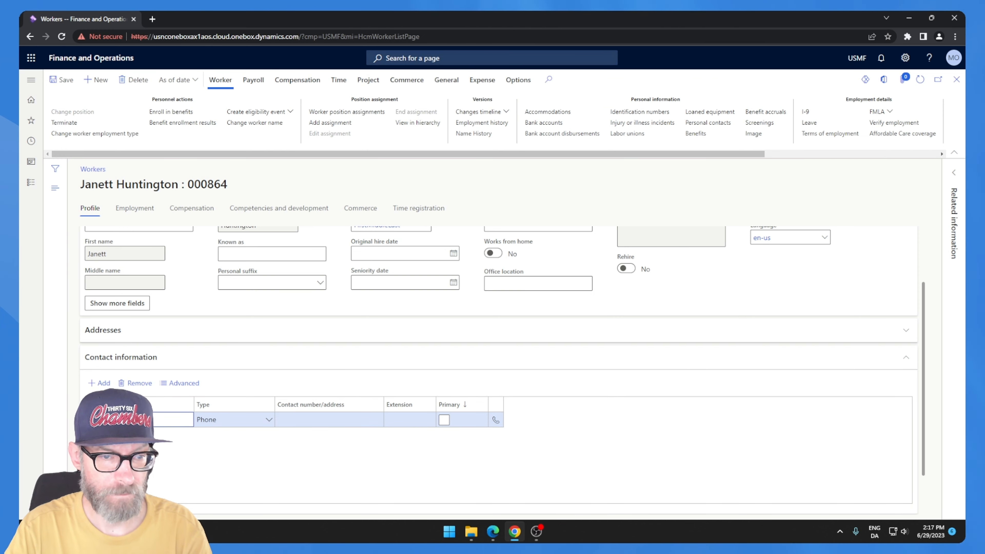
pyautogui.click(280, 420)
pyautogui.write('1')
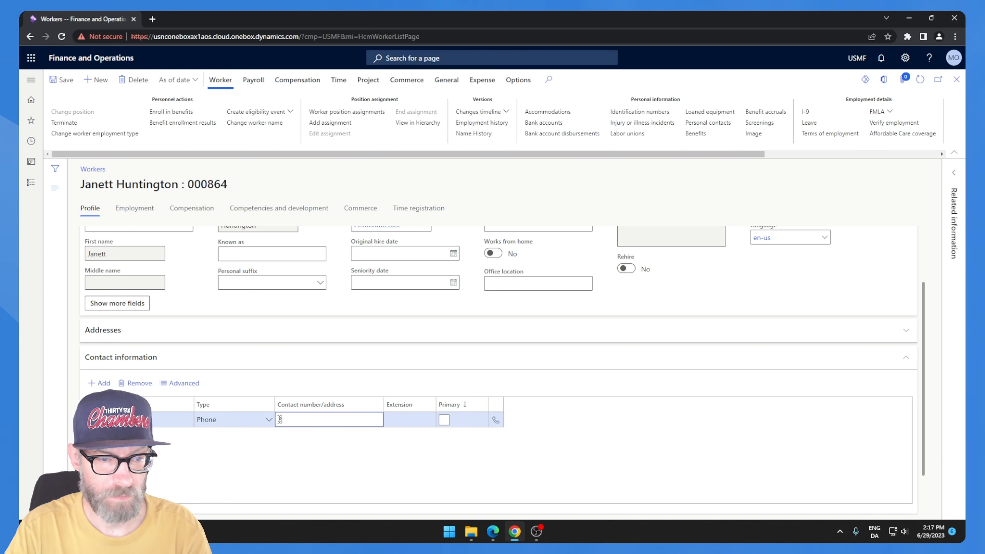
pyautogui.write('234567')
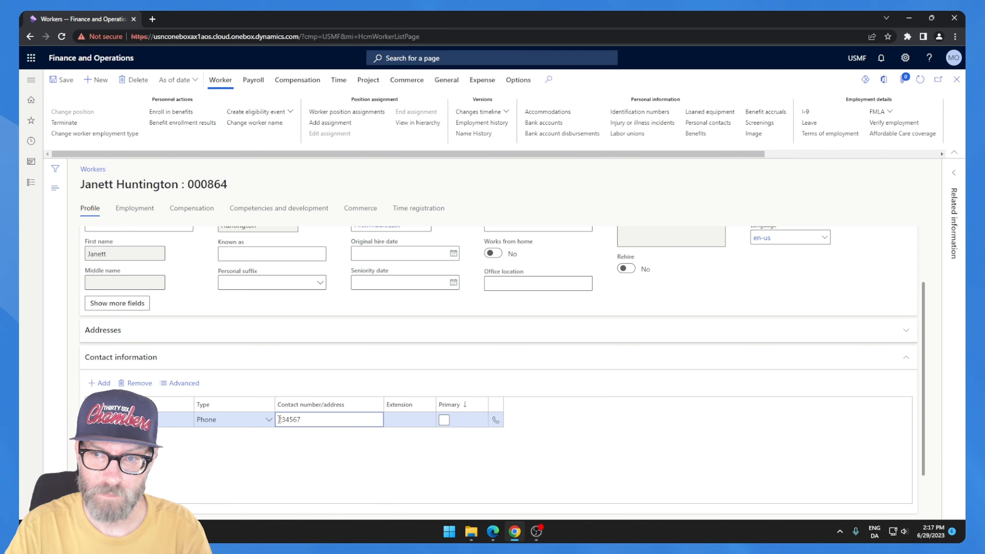
pyautogui.click(62, 79)
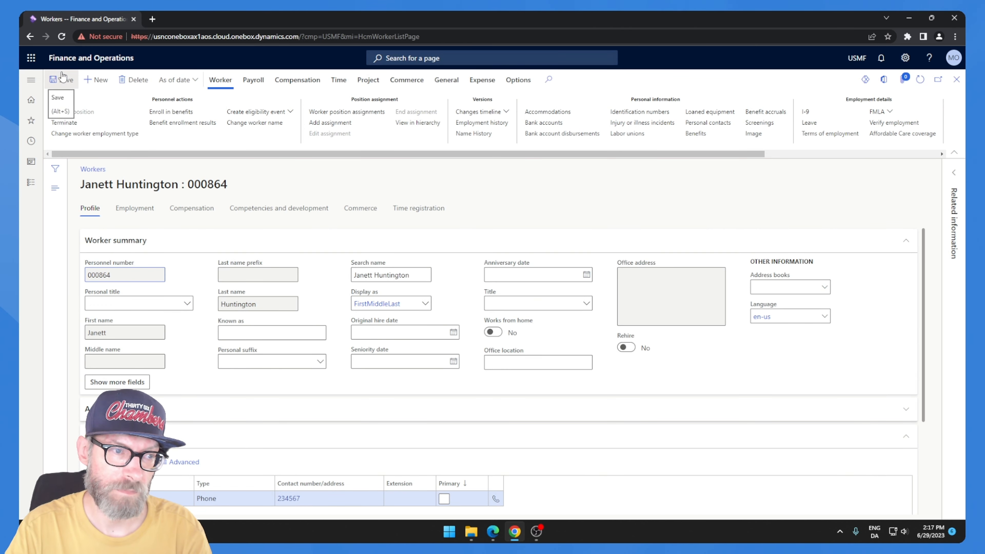
pyautogui.click(956, 79)
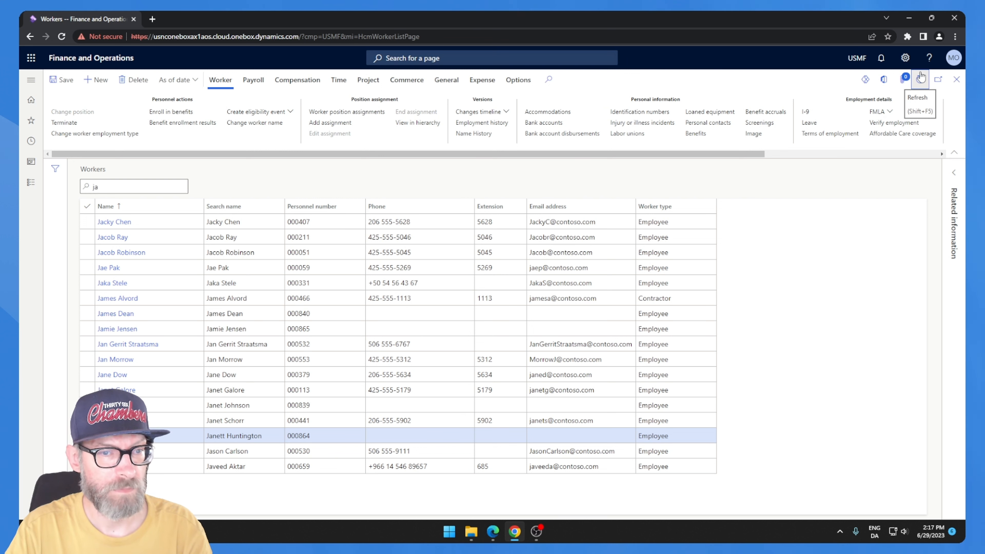
# Reopen the Workers list under Human resources for Scenario 2 and filter it by name with "Ja".
pyautogui.click(31, 181)
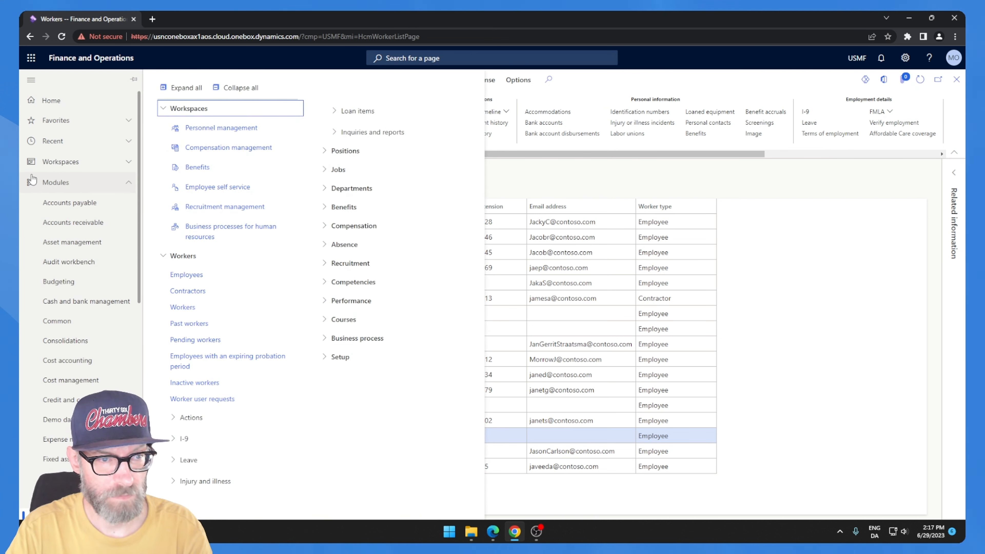
pyautogui.scroll(-1, 32, 179)
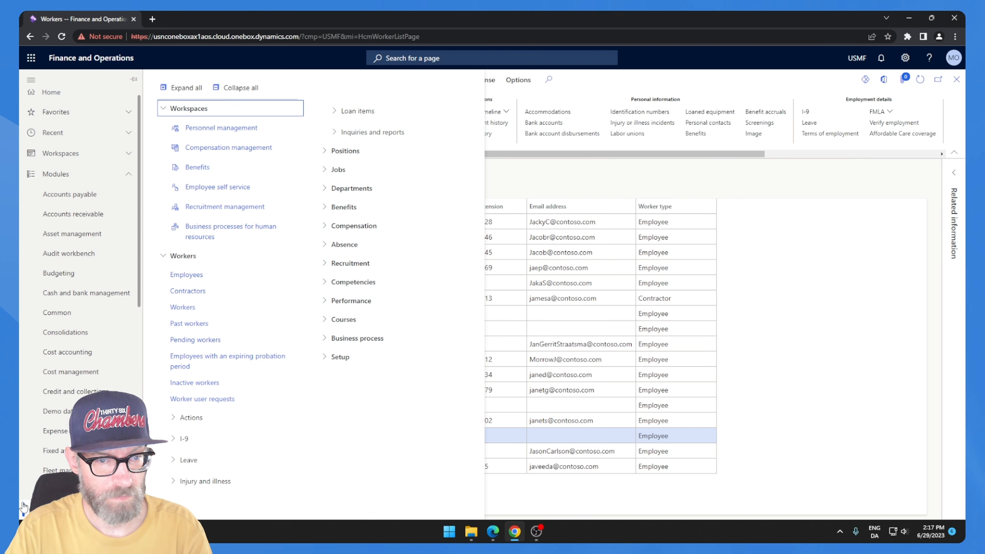
pyautogui.click(174, 306)
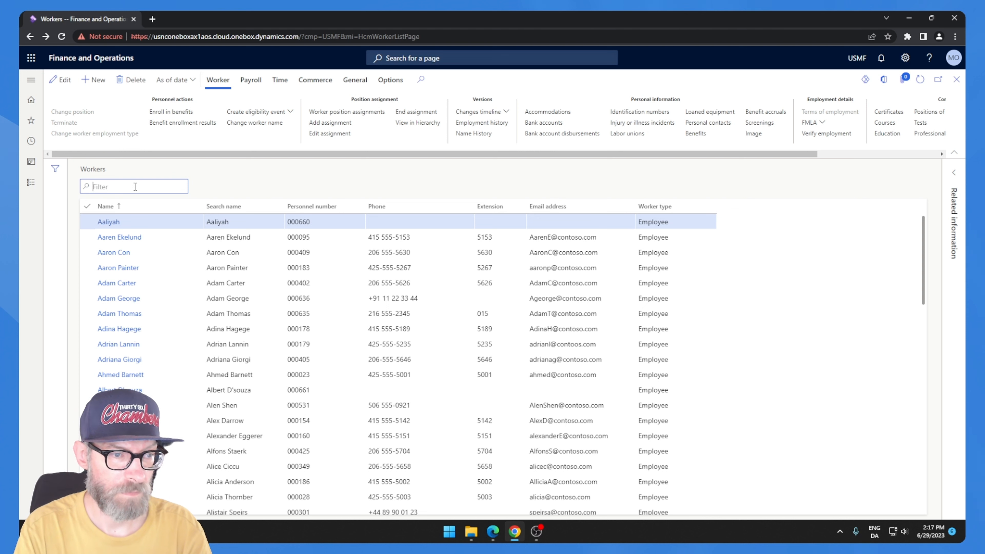
pyautogui.write('Ja')
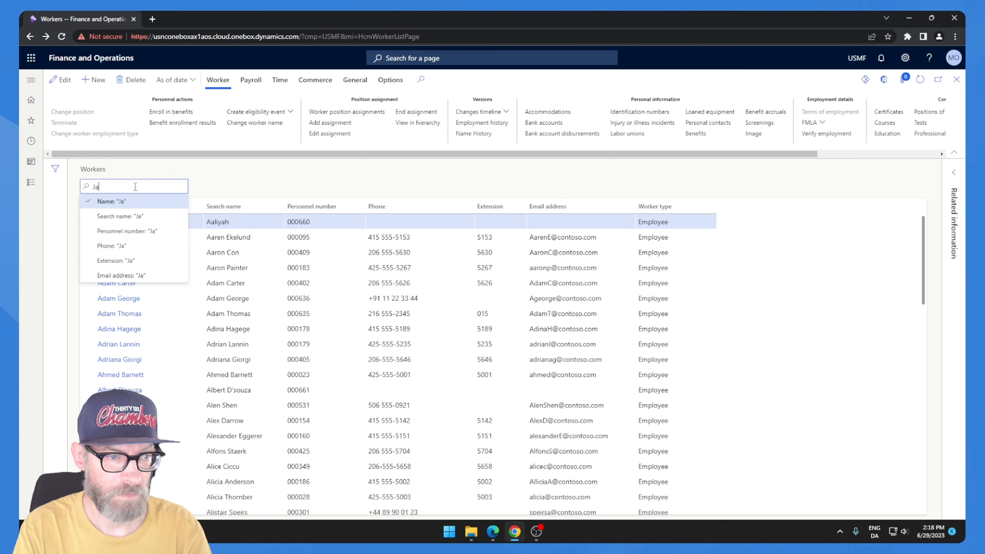
pyautogui.press('Return')
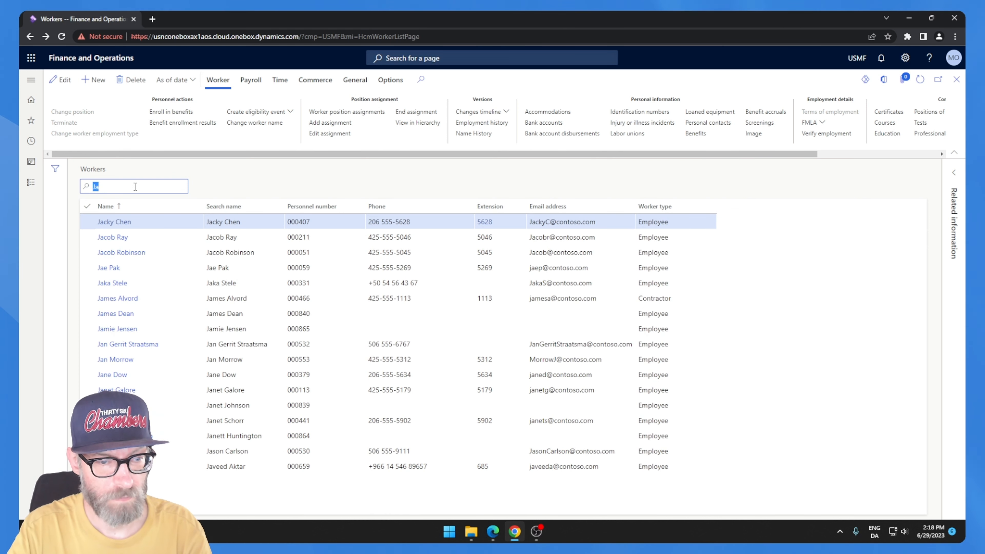
# Add a Phone contact with Scenario 2's phone number to that scenario's worker, save and close the record, and close the test log.
pyautogui.click(117, 329)
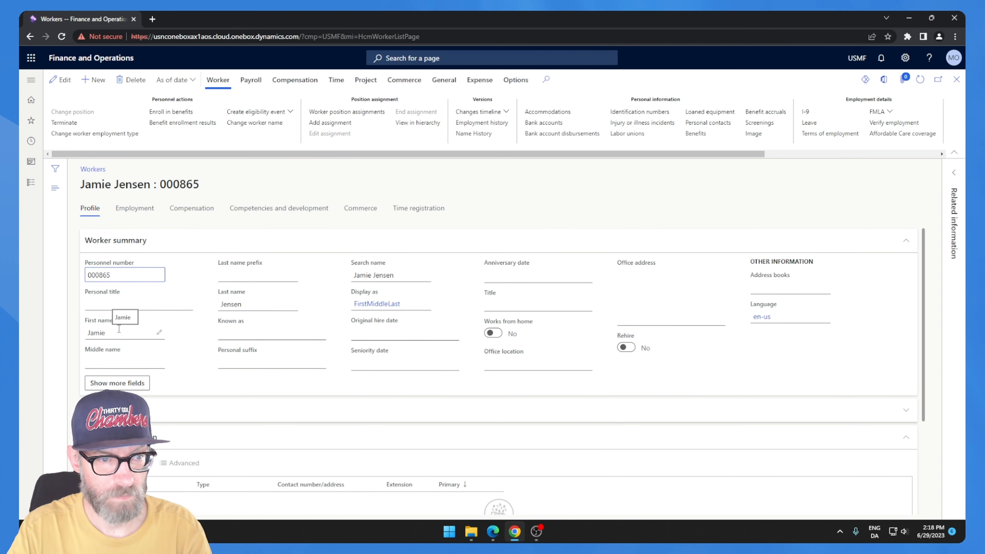
pyautogui.scroll(-2, 118, 330)
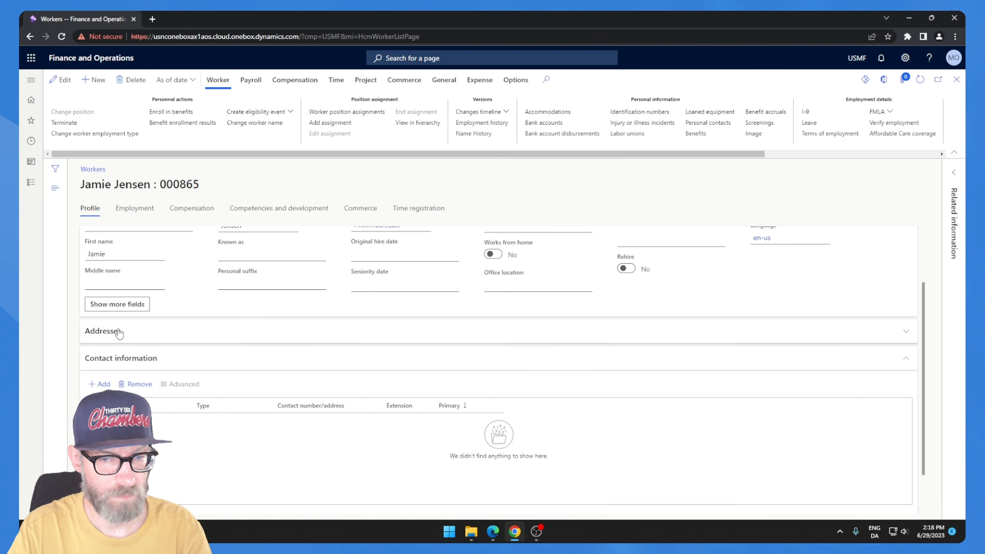
pyautogui.click(101, 384)
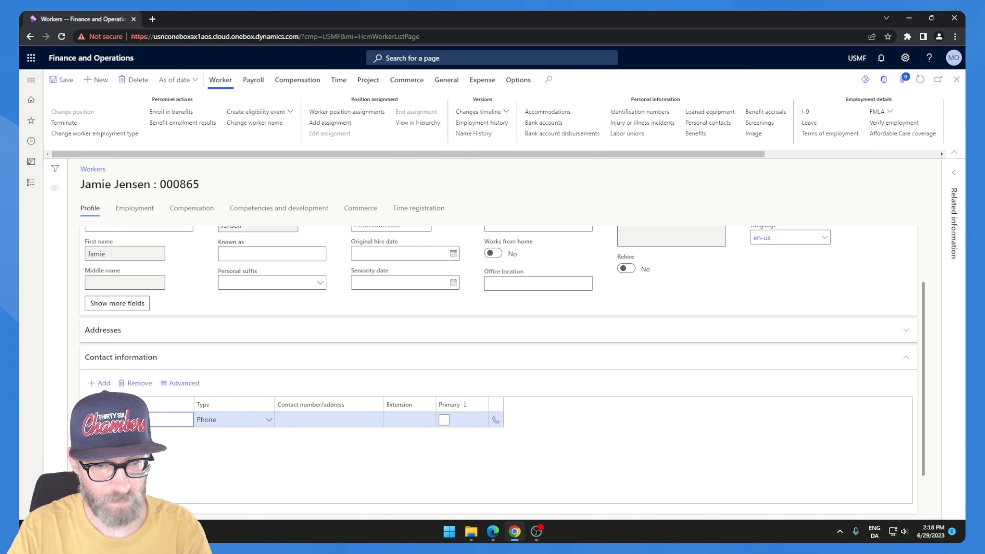
pyautogui.click(279, 419)
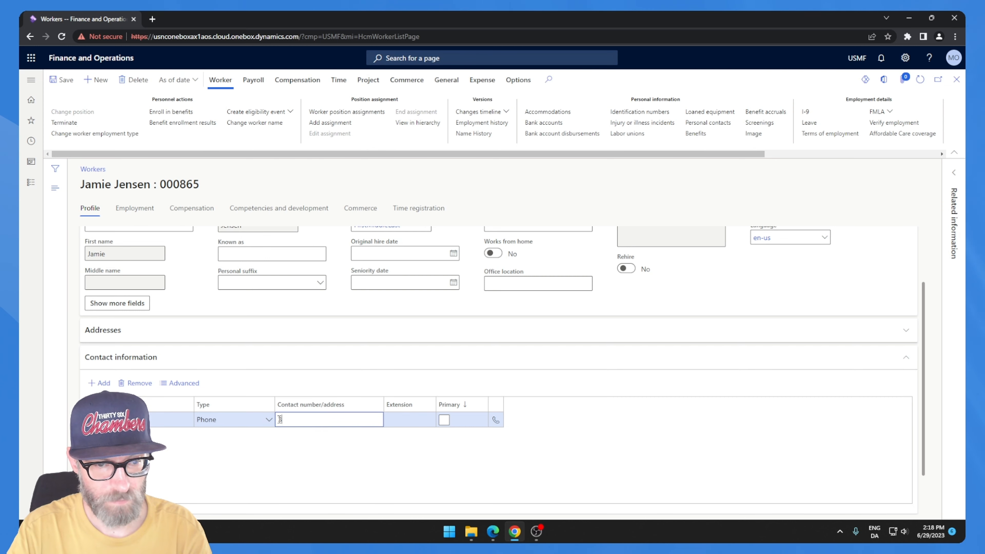
pyautogui.write('345678')
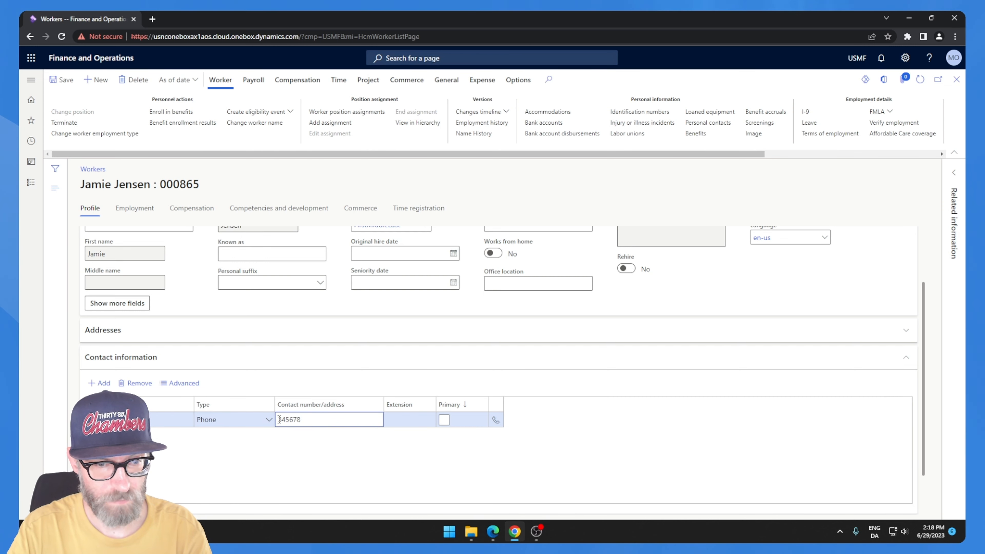
pyautogui.click(62, 77)
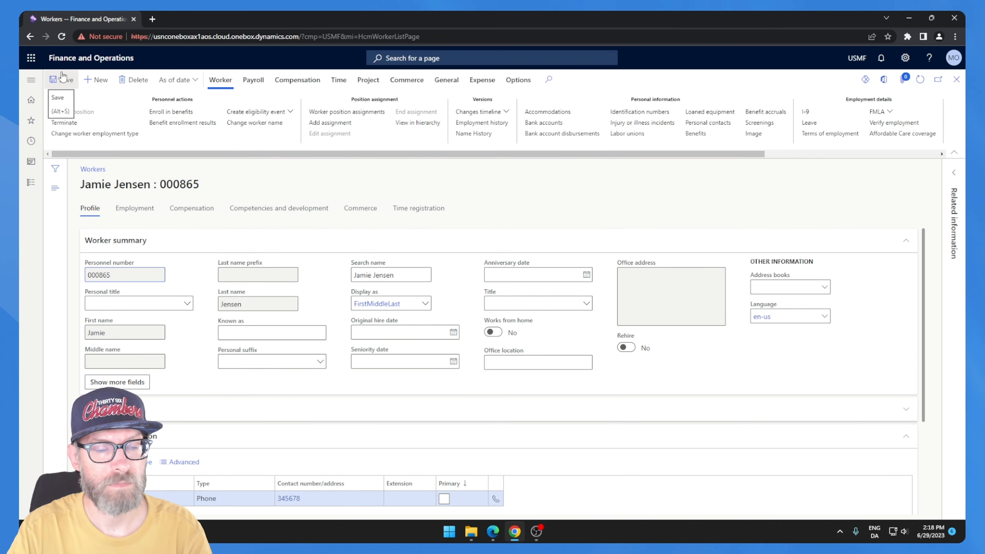
pyautogui.click(957, 79)
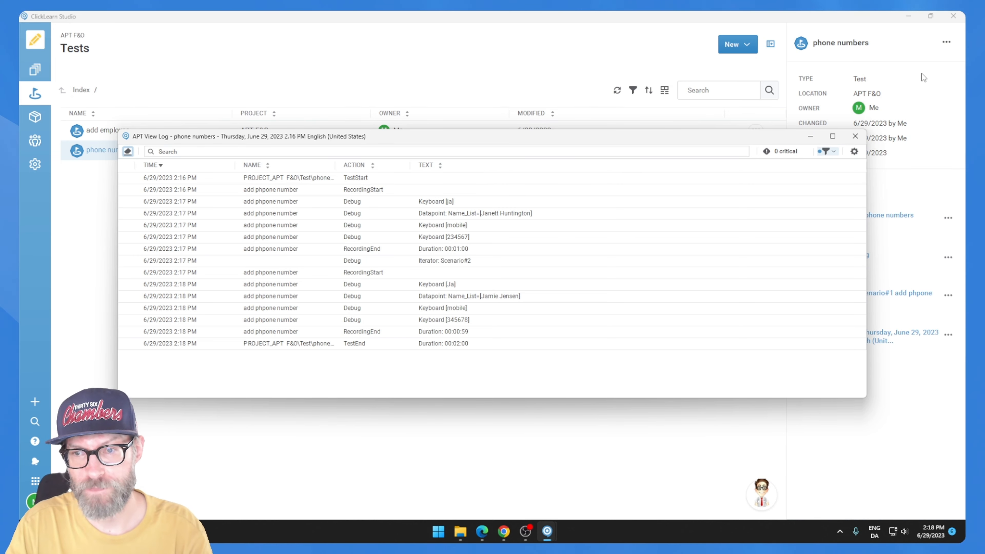
pyautogui.click(862, 137)
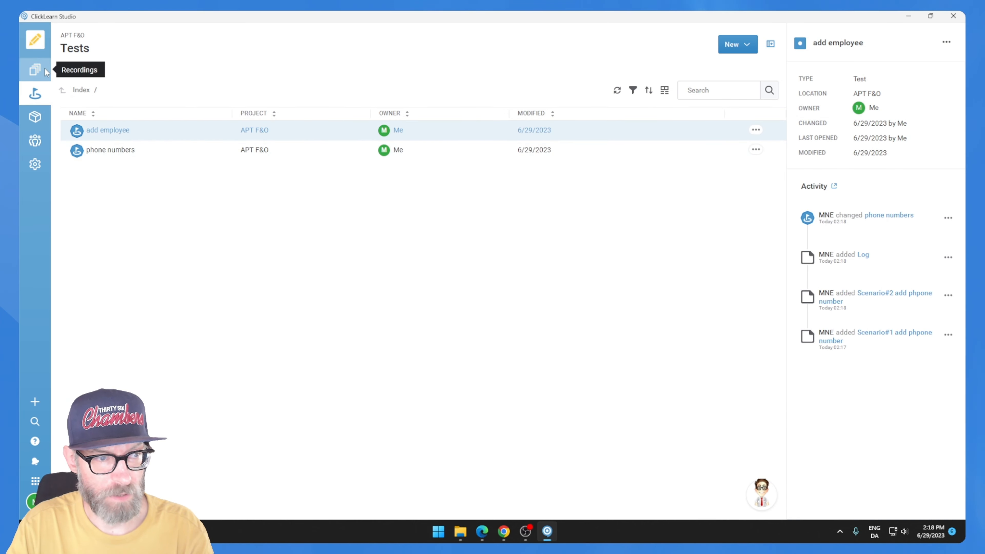